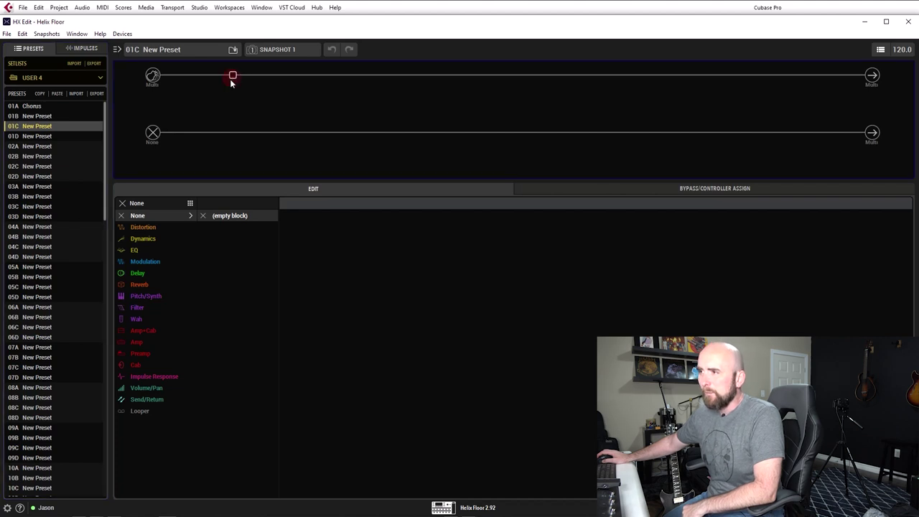
- Add a mono Gain block to the first path, move it to a parallel branch, and give that branch its own input and output
left_click(146, 387)
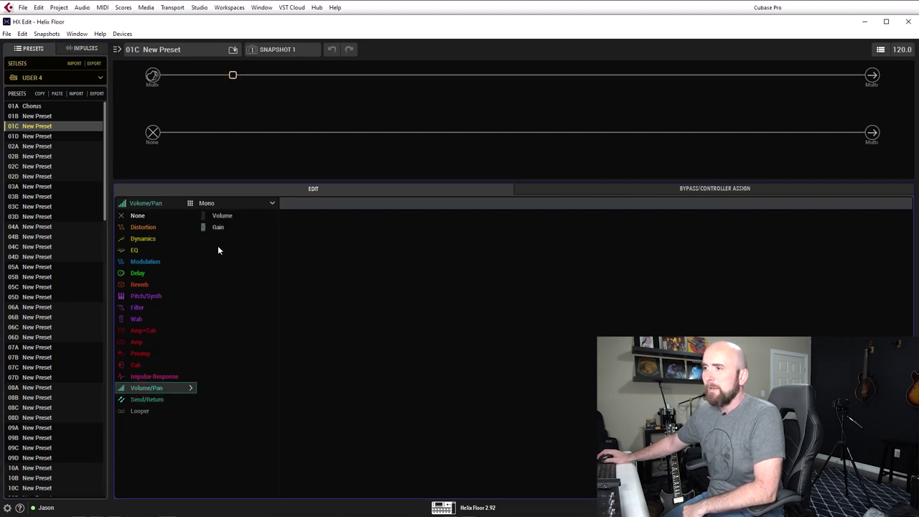
left_click(212, 228)
left_click_drag(232, 74, 213, 101)
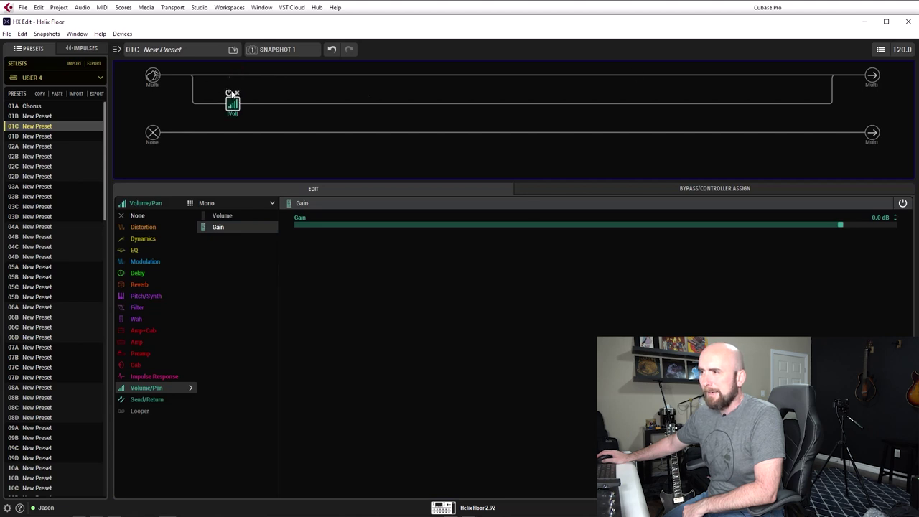
left_click_drag(833, 75, 832, 104)
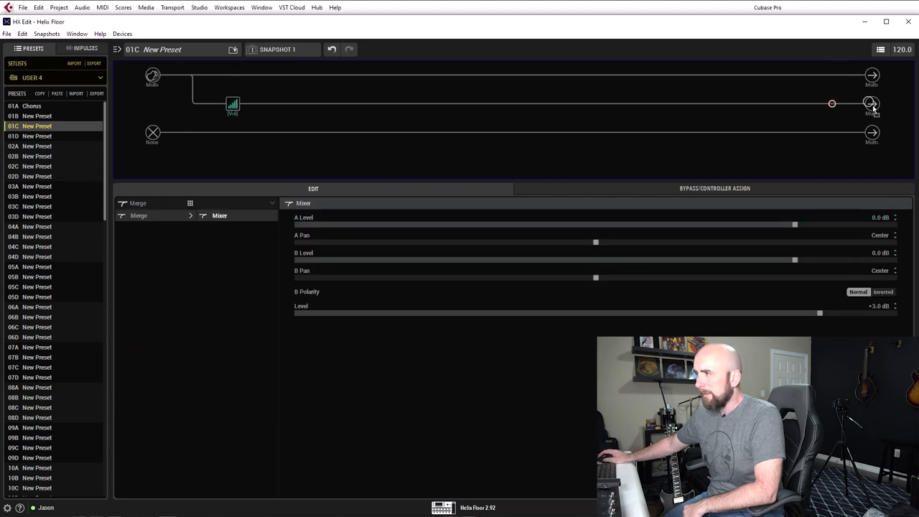
left_click(841, 124)
left_click_drag(192, 75, 181, 100)
left_click(153, 104)
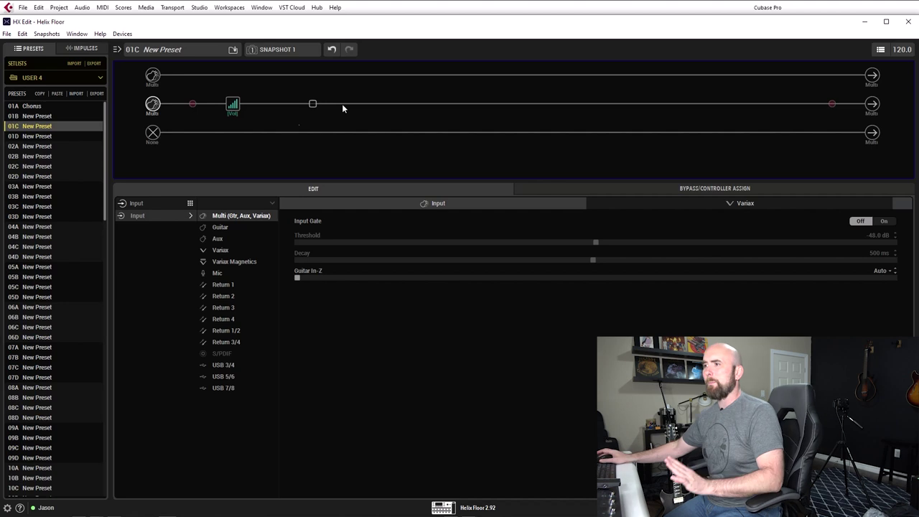
- Add a mono Gain block to the second path, move it to a parallel branch, and separate that branch's input and output
left_click(233, 132)
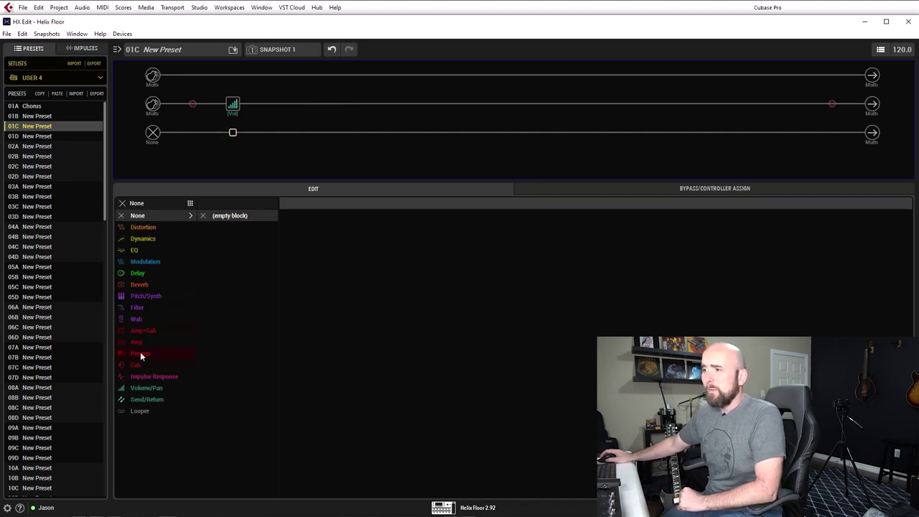
left_click(147, 389)
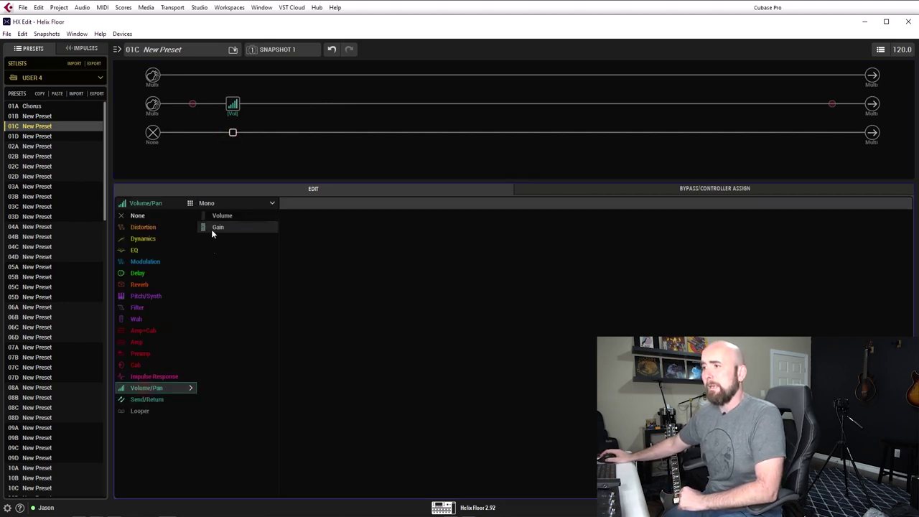
left_click(214, 227)
left_click_drag(233, 132, 232, 160)
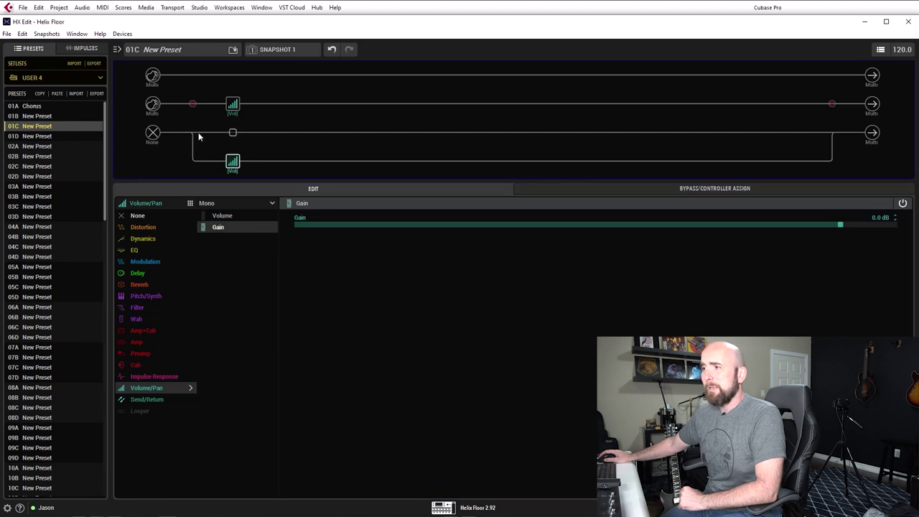
left_click_drag(192, 133, 153, 161)
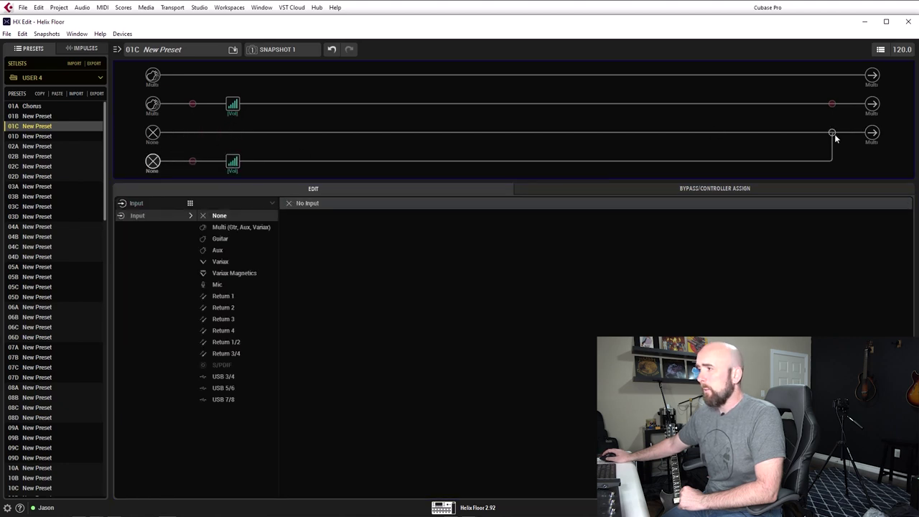
left_click_drag(831, 133, 861, 156)
left_click(871, 161)
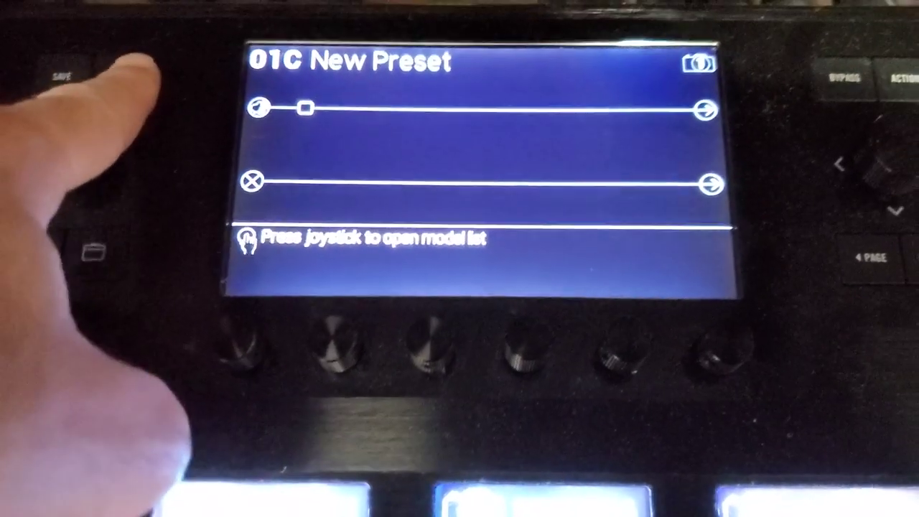
left_click(122, 74)
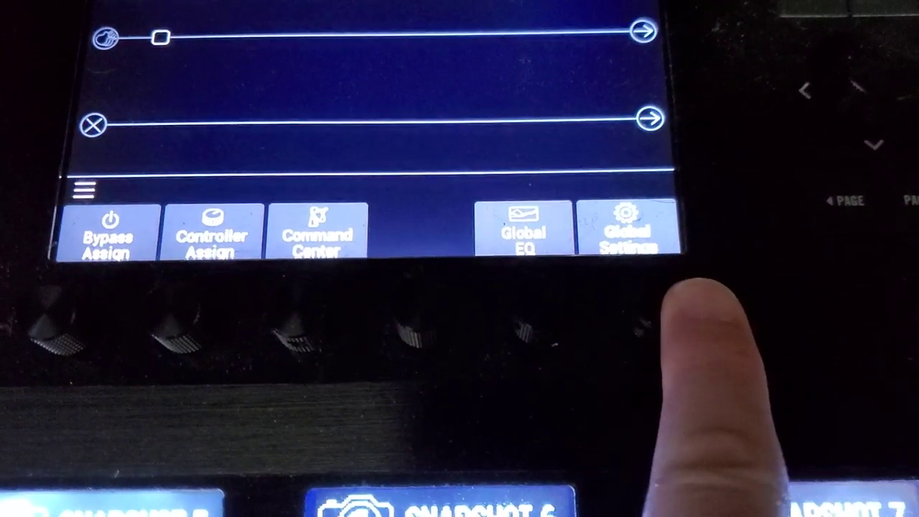
left_click(646, 316)
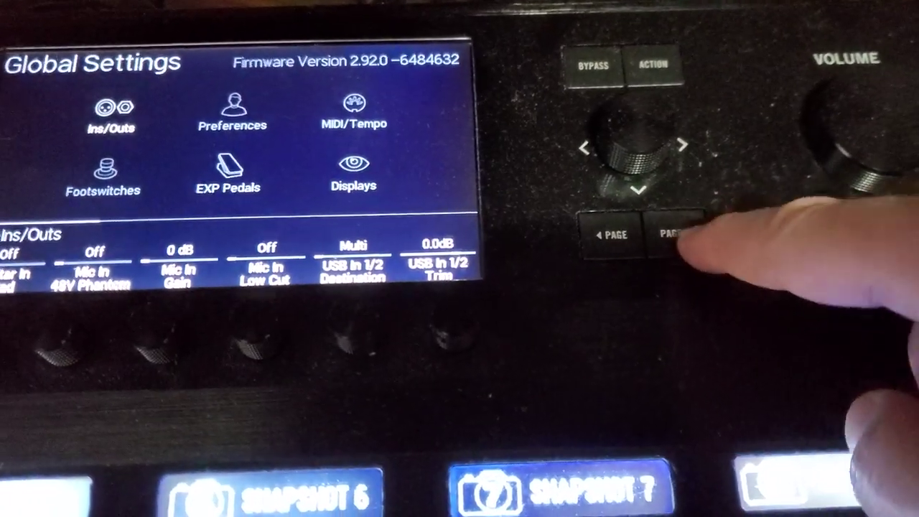
left_click(675, 234)
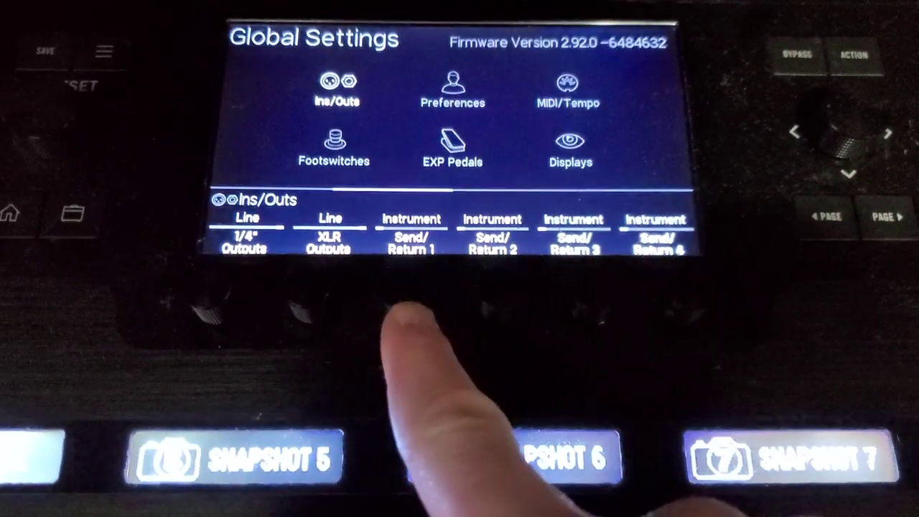
scroll(405, 312, "down", 1)
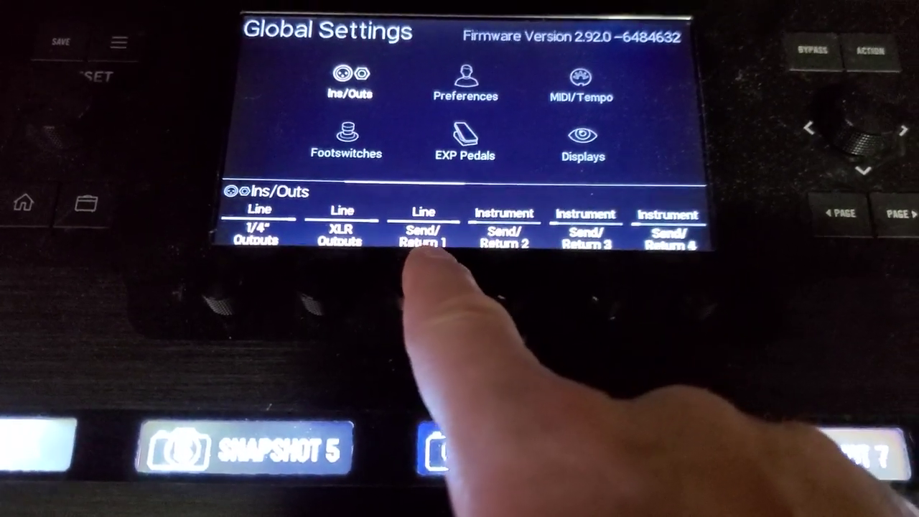
scroll(406, 312, "up", 1)
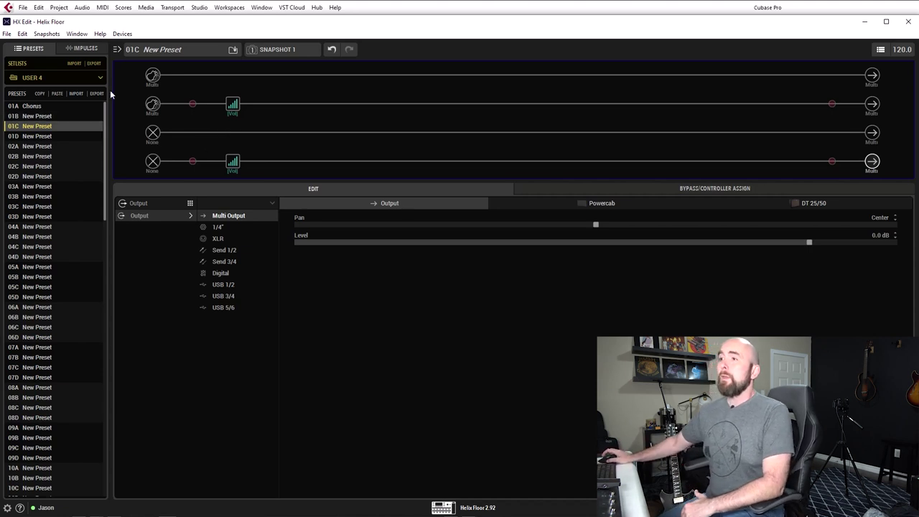
- Set path 1A's input to Guitar and its output to Send 1/2
left_click(154, 76)
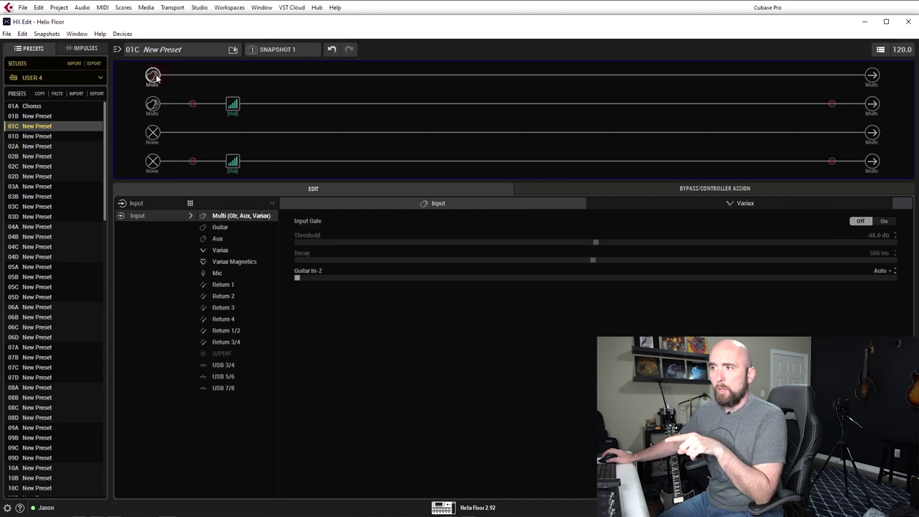
left_click(224, 227)
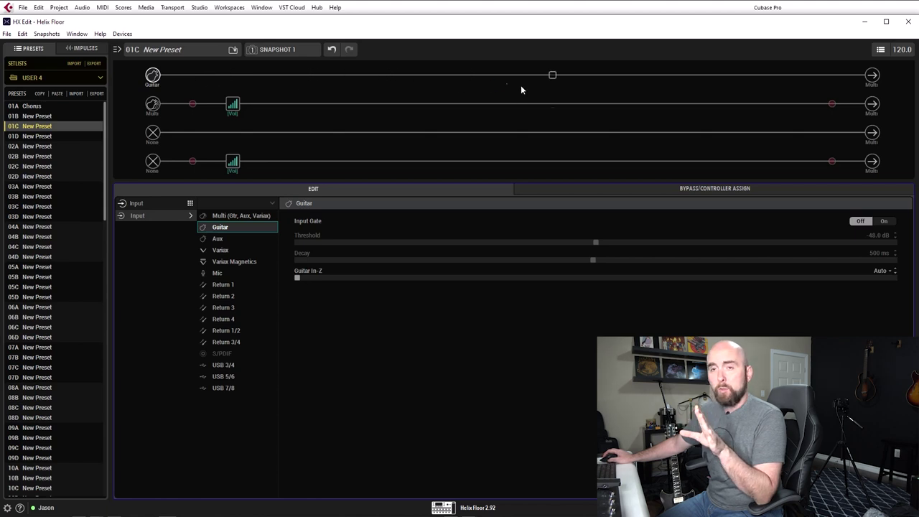
left_click(871, 76)
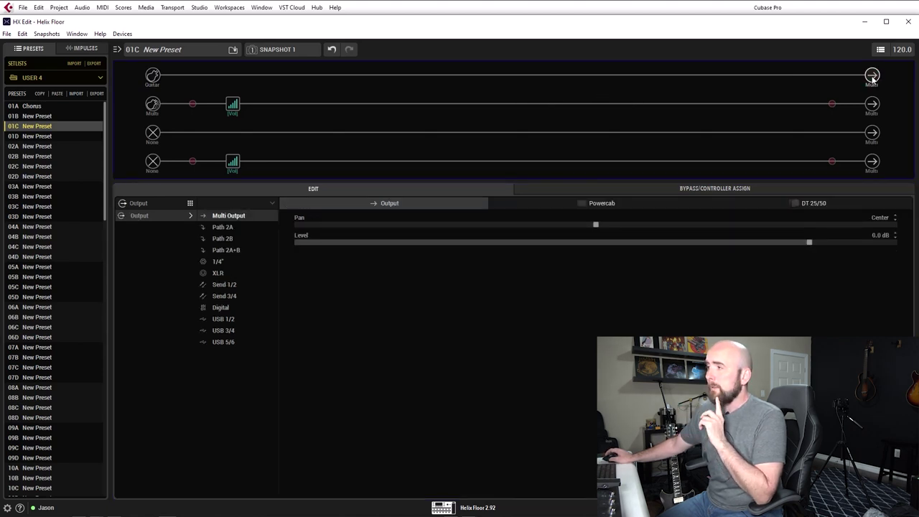
left_click(219, 285)
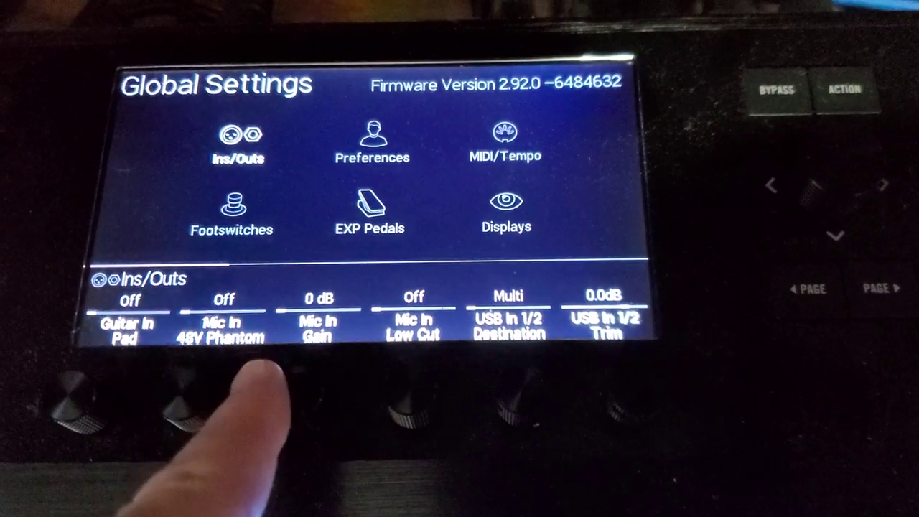
scroll(308, 402, "up", 10)
scroll(308, 402, "down", 10)
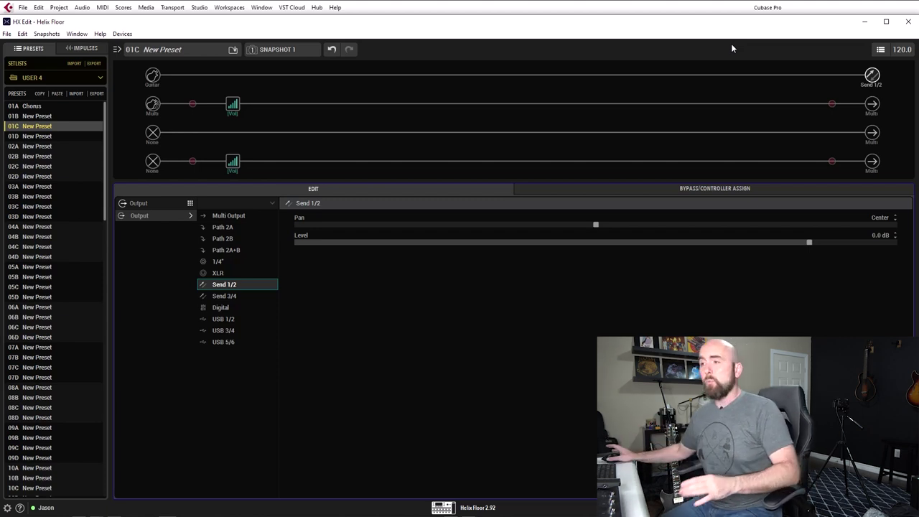
- Set path 1B's input to Mic
left_click(153, 104)
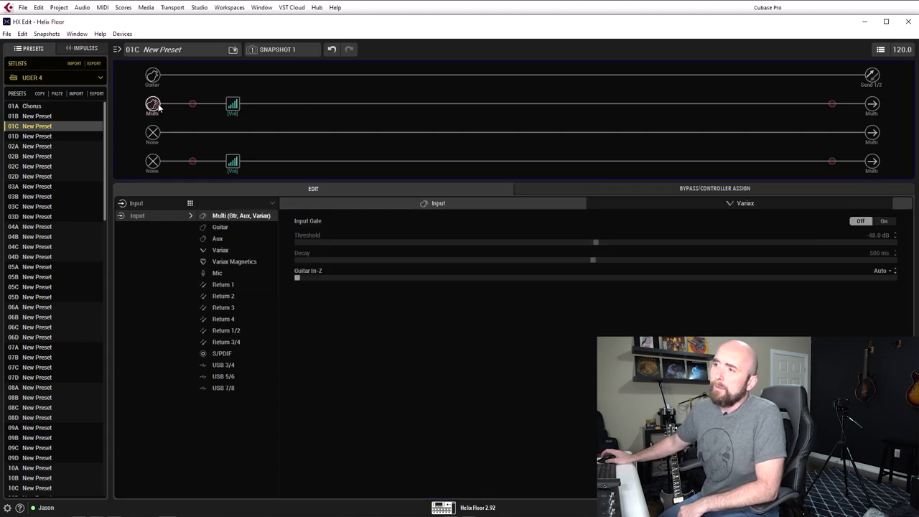
left_click(224, 272)
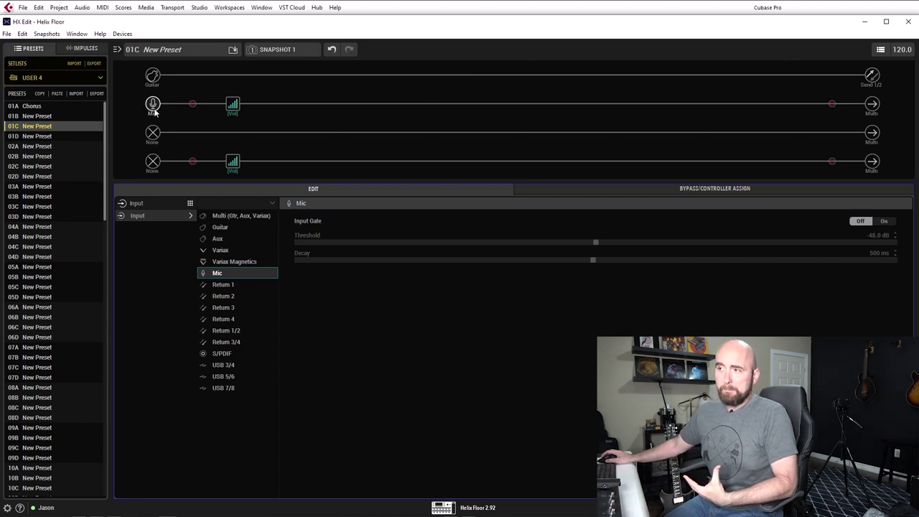
mouse_move(228, 108)
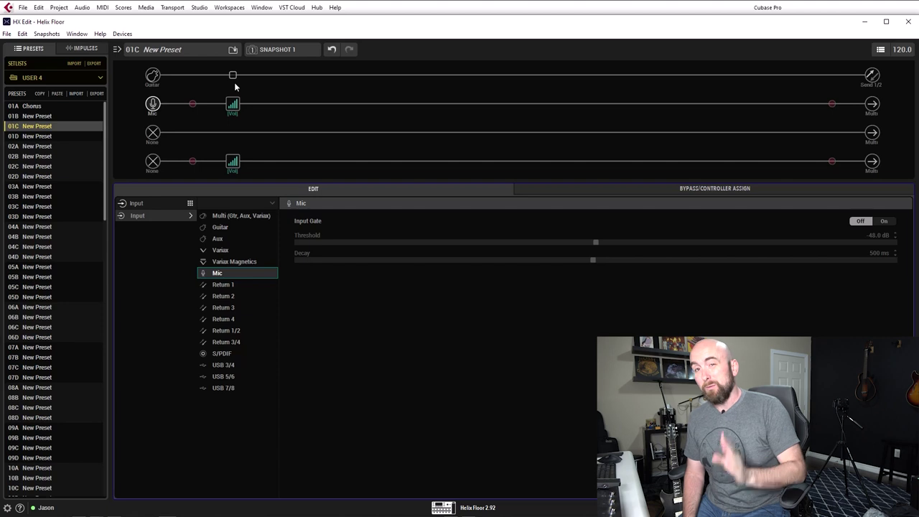
- Add a mono LA Studio Comp after the Gain block on path 1B, with Gain at 5.0 and Peak Reduction at 5.6
left_click(332, 107)
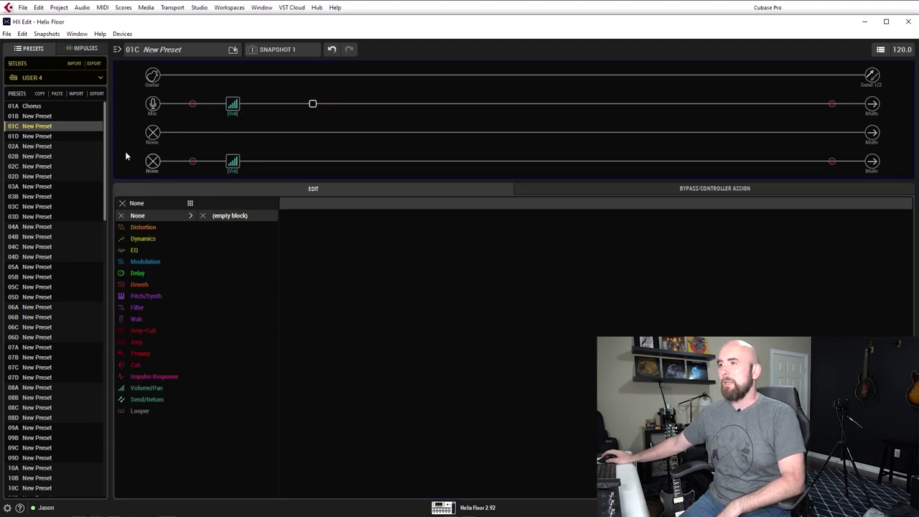
left_click(154, 237)
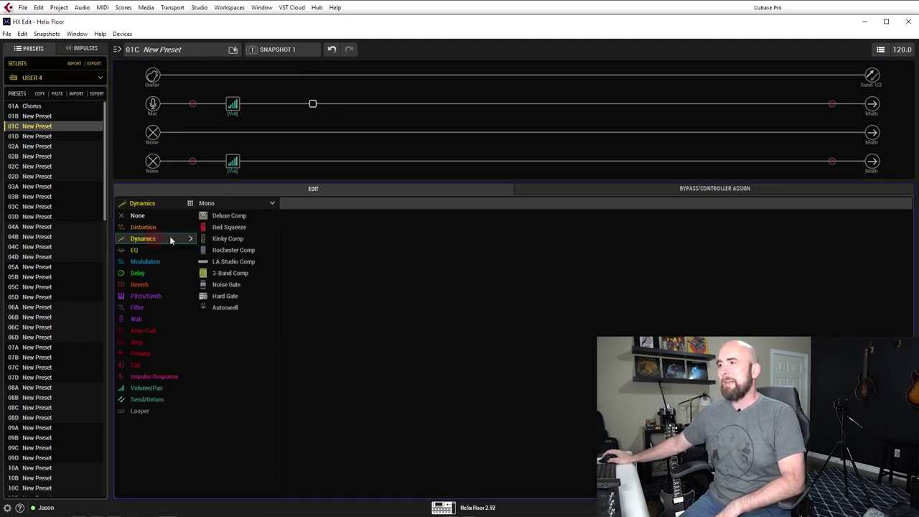
left_click(228, 261)
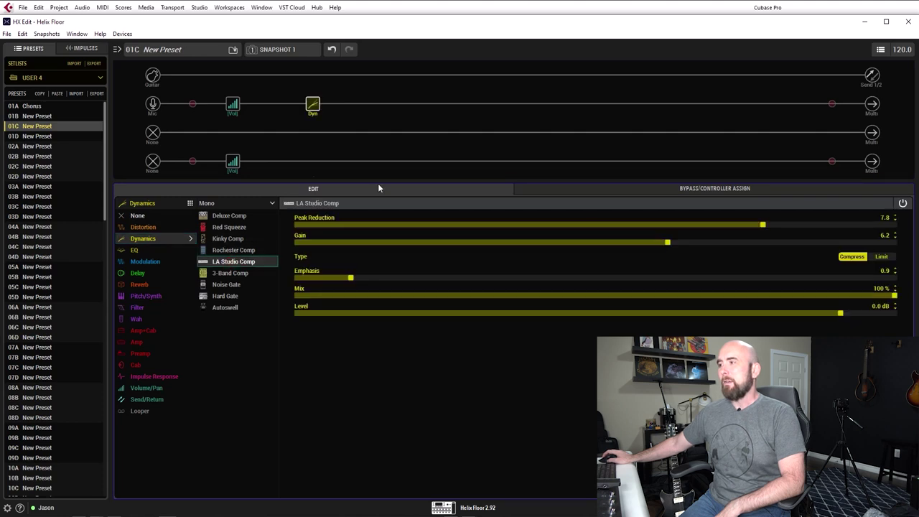
left_click(598, 242)
scroll(610, 225, "up", 6)
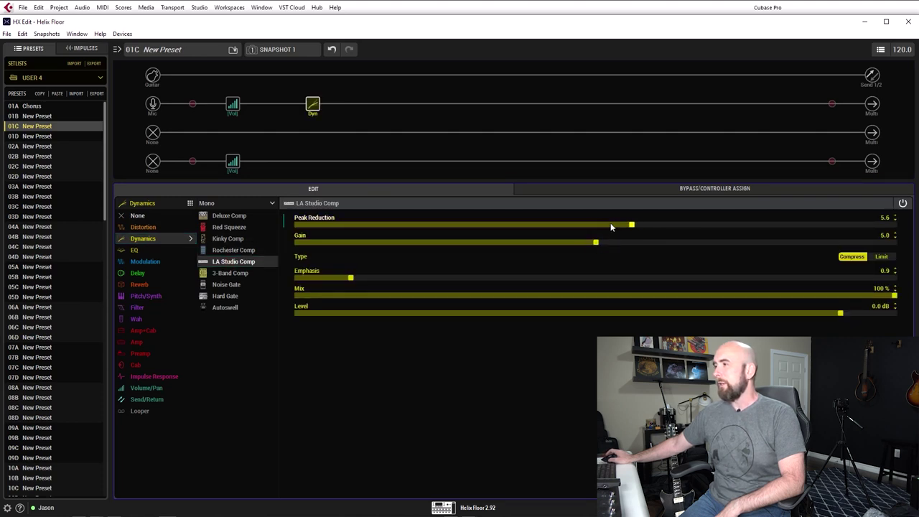
- Add a mono Transistor Tape delay after the compressor, switch its Time to tempo sync, and lower its Feedback and Mix
left_click(393, 104)
left_click(156, 273)
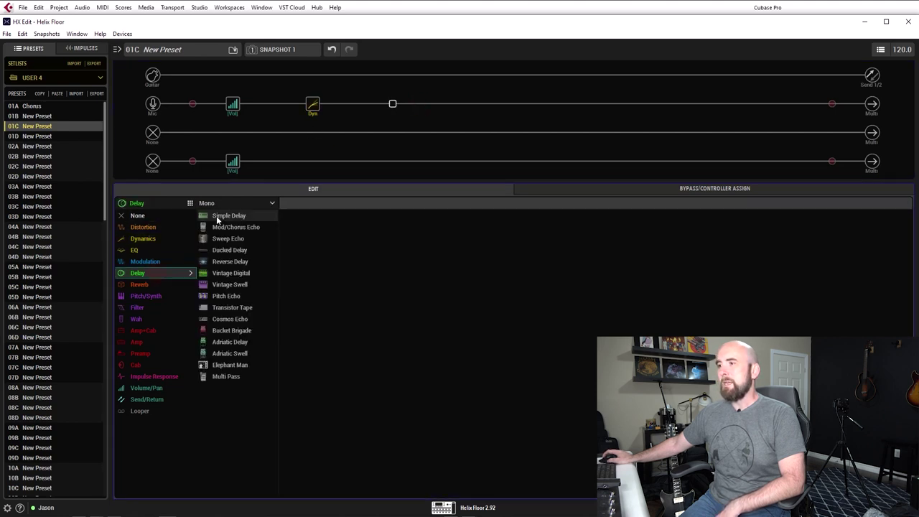
left_click(246, 308)
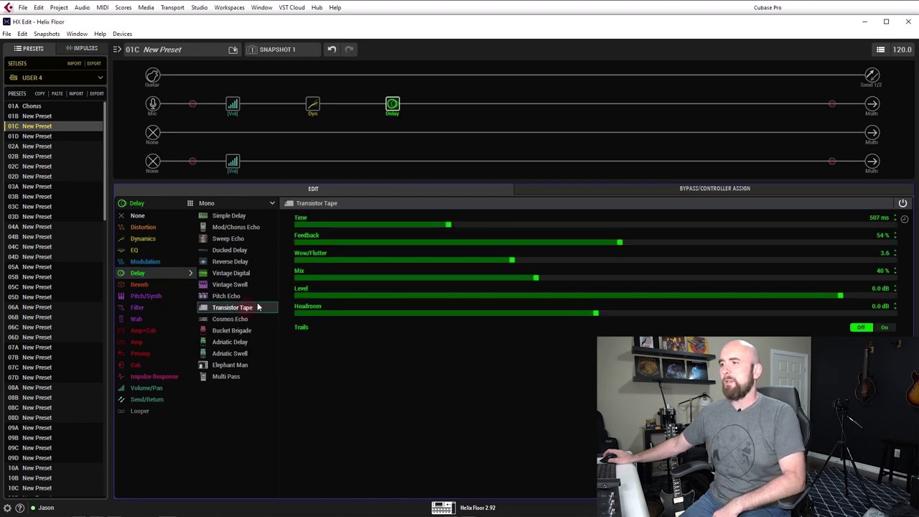
left_click(903, 220)
left_click(459, 243)
left_click(474, 277)
- Add a Legacy Plate reverb after the delay, with Decay at 5.1 and Mix at 28%
left_click(472, 104)
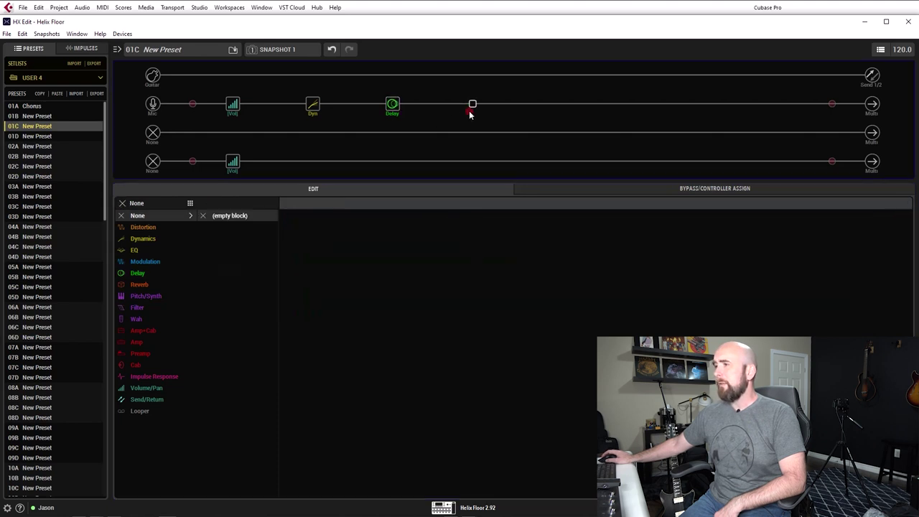
left_click(153, 285)
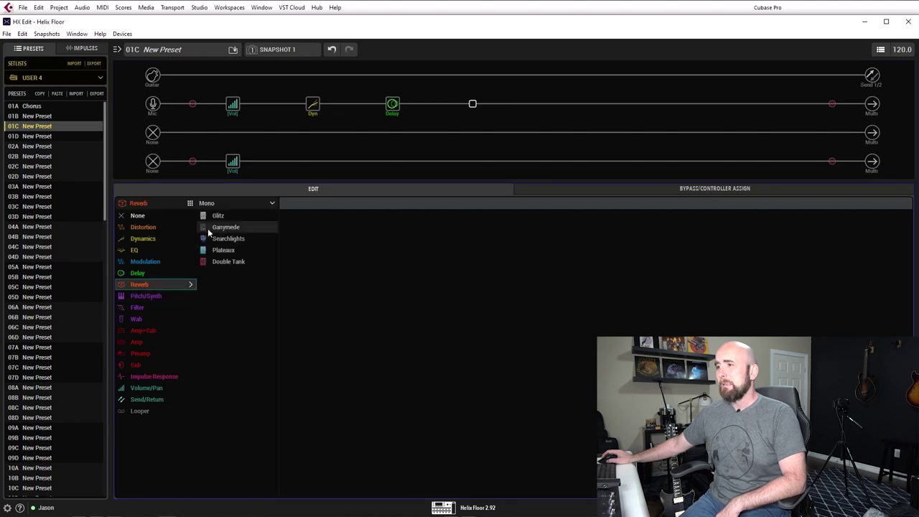
left_click(231, 206)
left_click(228, 238)
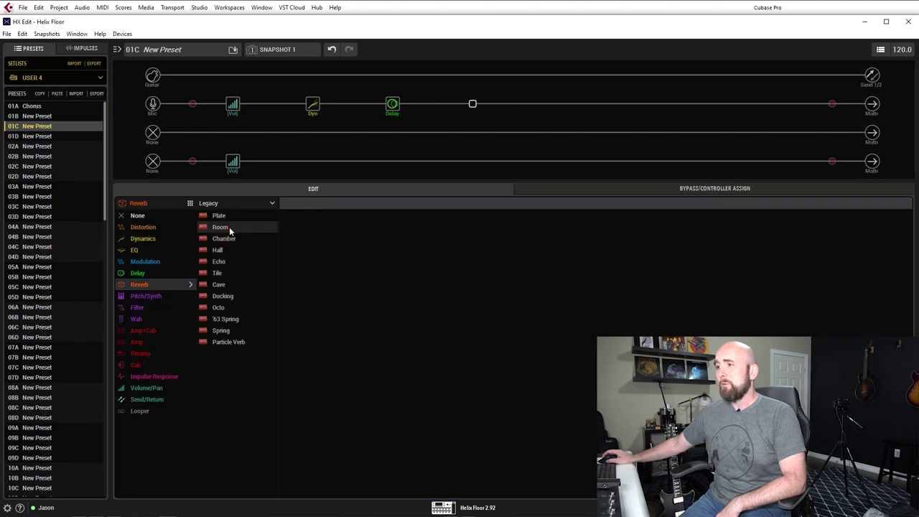
left_click(229, 215)
left_click(603, 225)
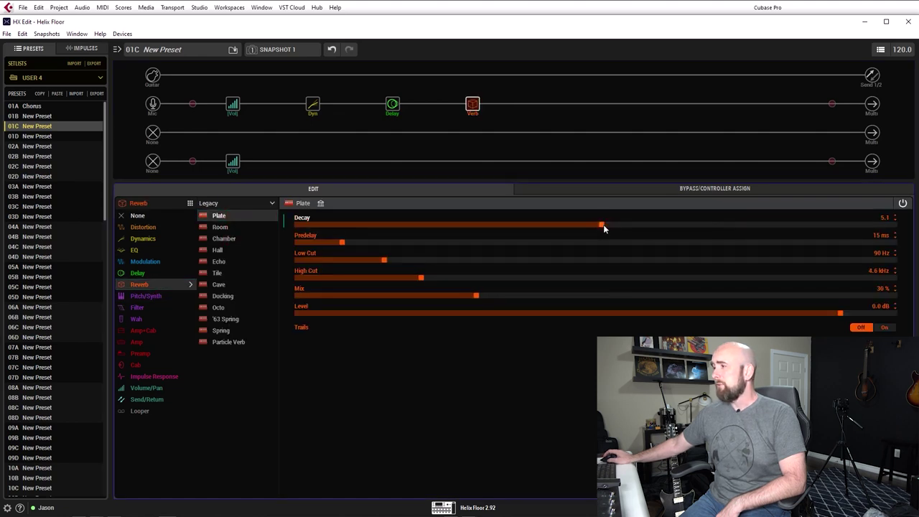
scroll(492, 296, "down", 1)
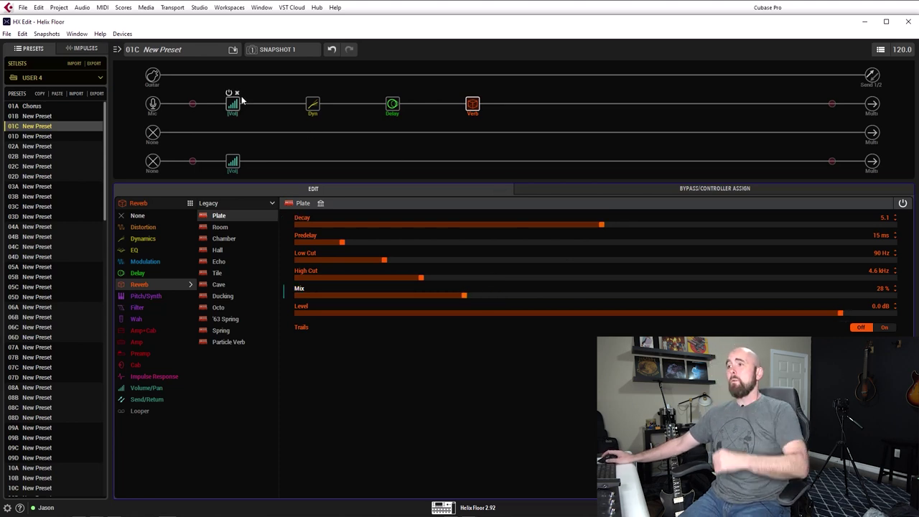
- Remove the Gain block from path 1B and set the path's output to USB 1/2
left_click(237, 92)
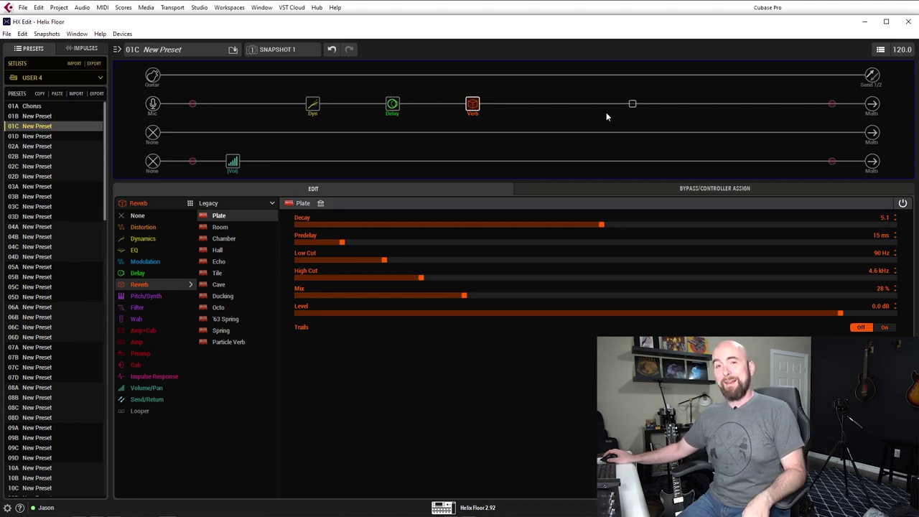
left_click(872, 108)
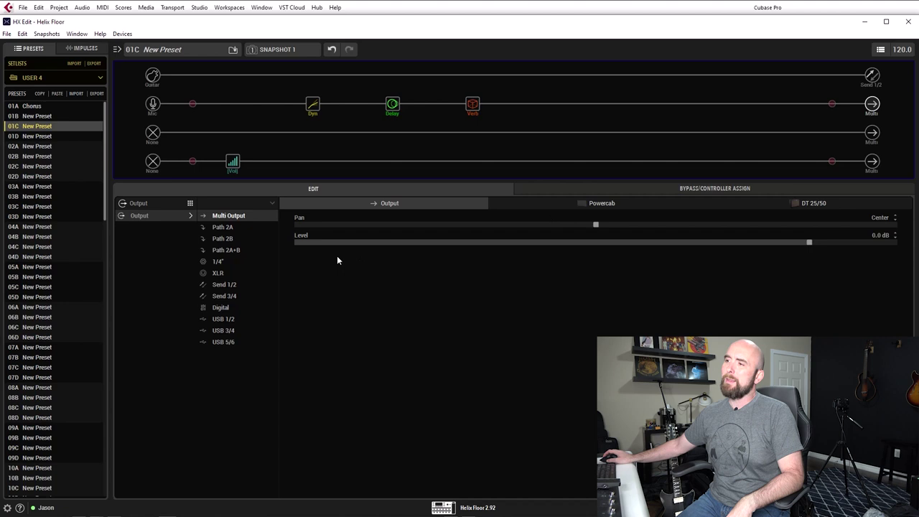
left_click(239, 320)
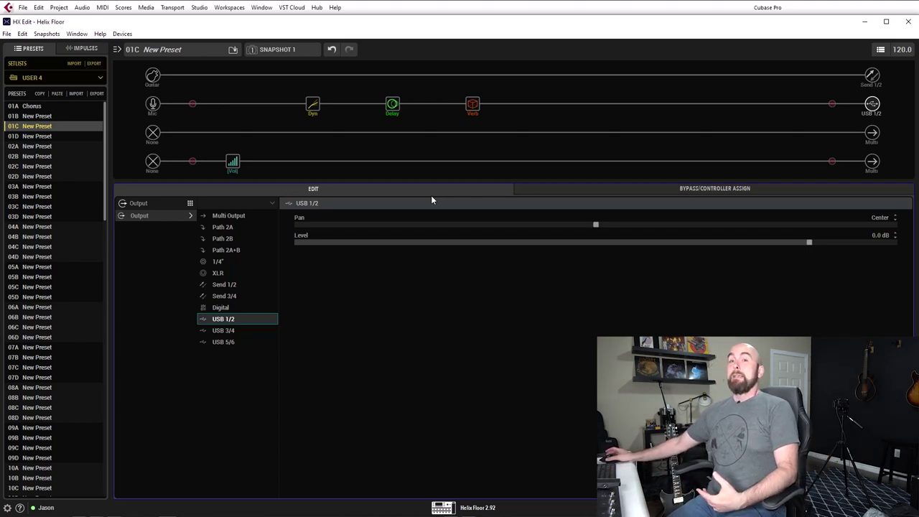
- Set path 2A's input to Guitar and add a Revv Gen Purple Amp+Cab block to the path
left_click(151, 135)
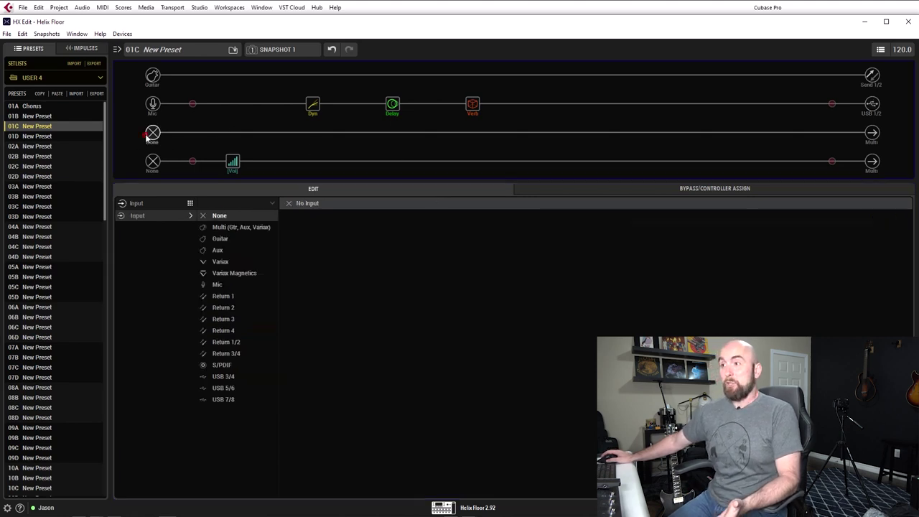
left_click(223, 239)
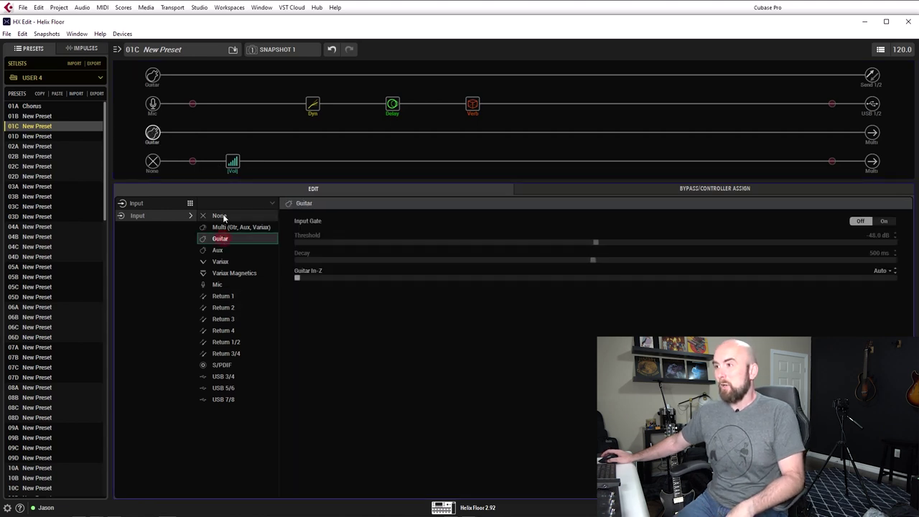
left_click(312, 134)
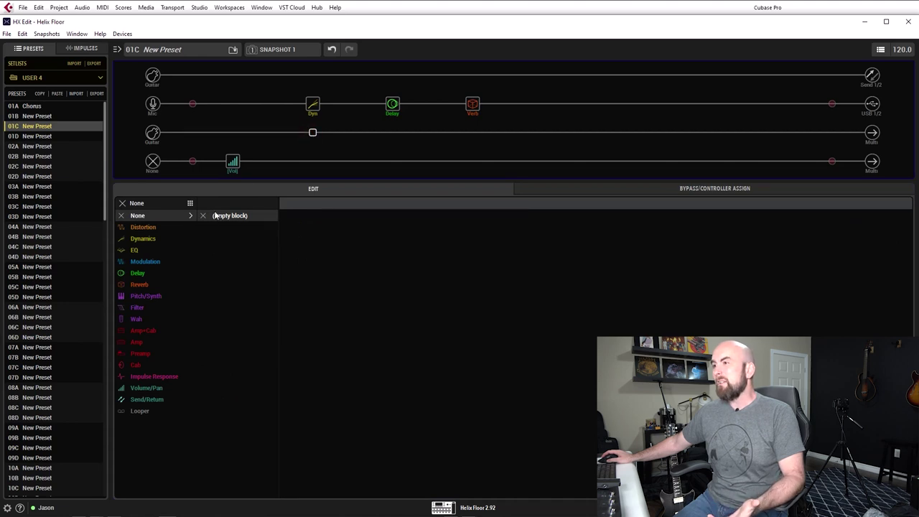
left_click(146, 330)
scroll(245, 313, "down", 1)
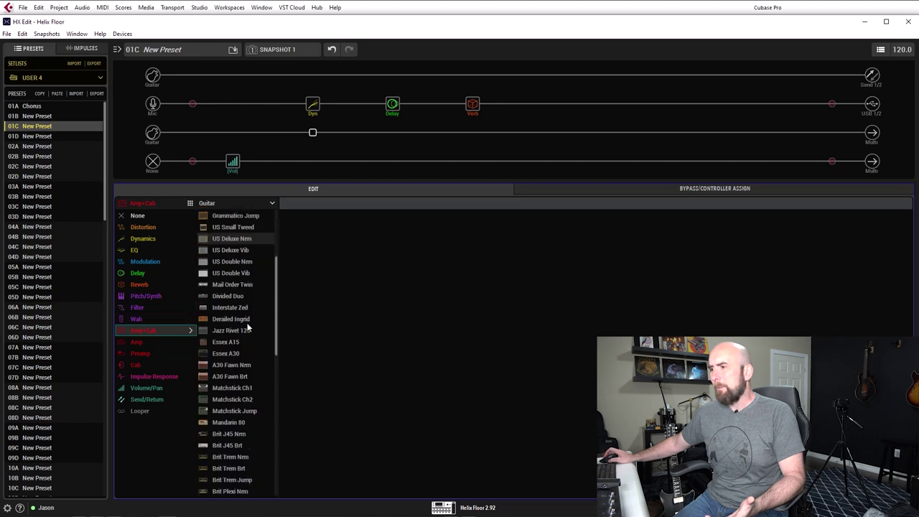
scroll(247, 327, "down", 15)
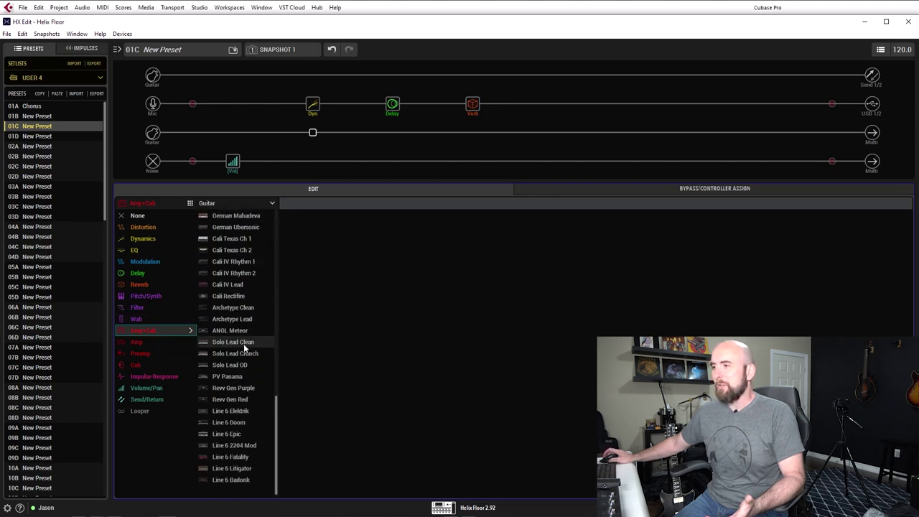
left_click(248, 389)
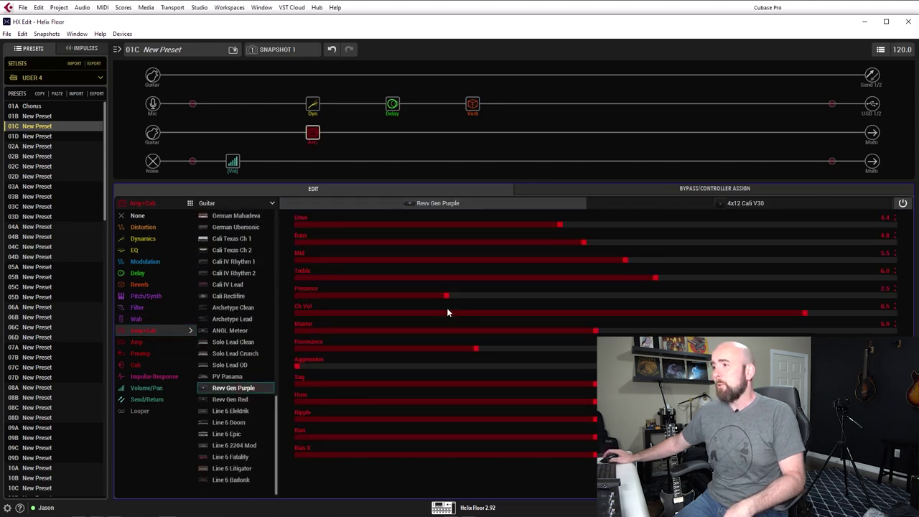
- Change the Revv Gen Purple's cab to 4x12 Greenback 25, with the 160 Ribbon mic at a distance of 4.5"
left_click(741, 206)
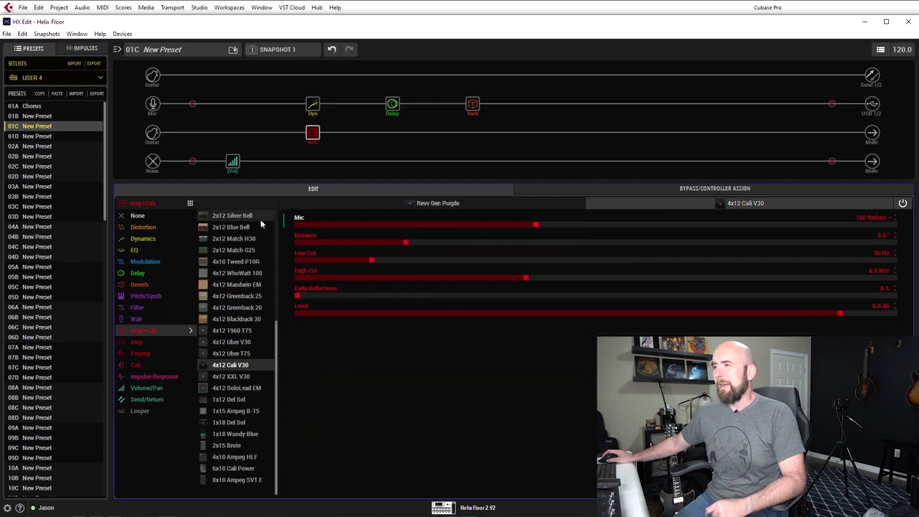
left_click(254, 297)
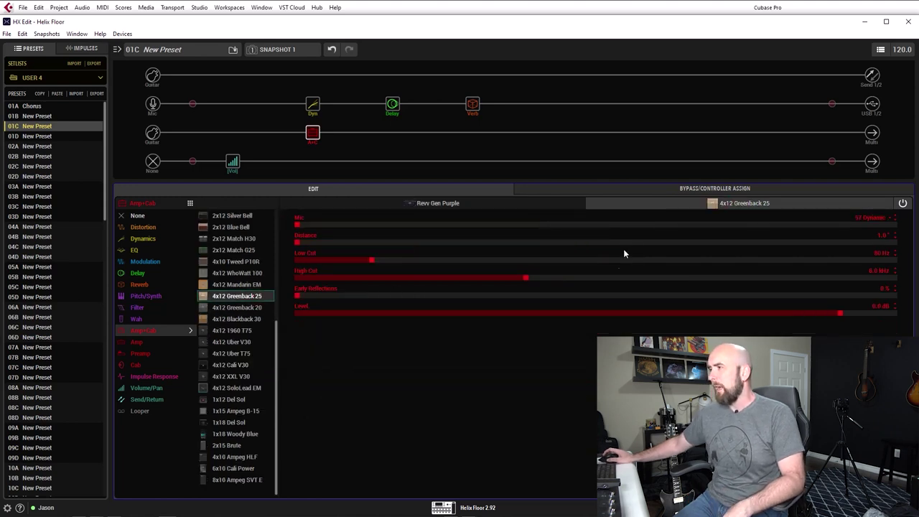
scroll(524, 219, "up", 5)
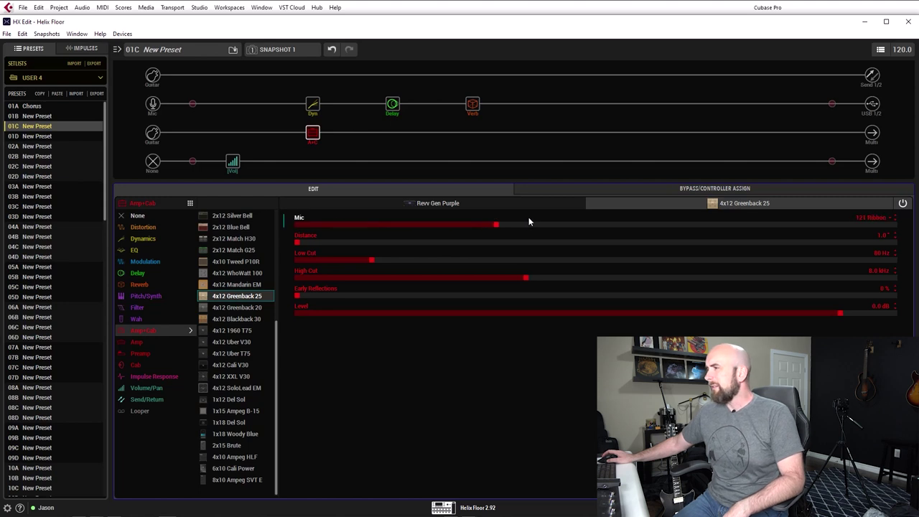
left_click(530, 224)
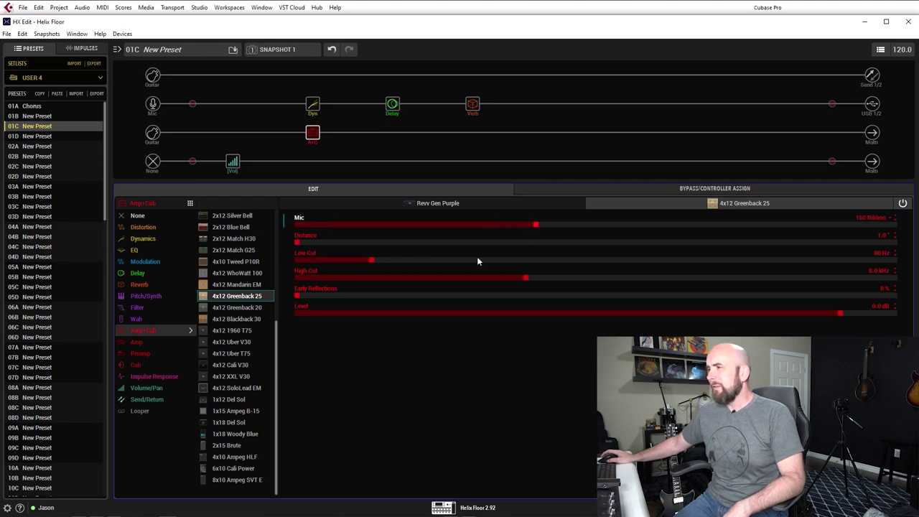
scroll(525, 242, "up", 6)
scroll(526, 246, "up", 3)
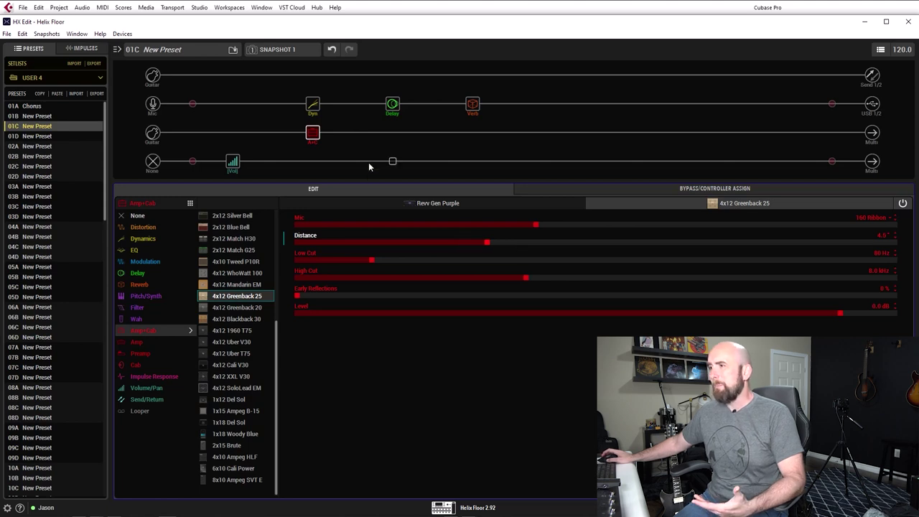
- Raise the Revv Gen Purple's Ch Vol to 10.0 and set path 2A's output to USB 3/4
left_click(533, 206)
left_click_drag(845, 314, 876, 238)
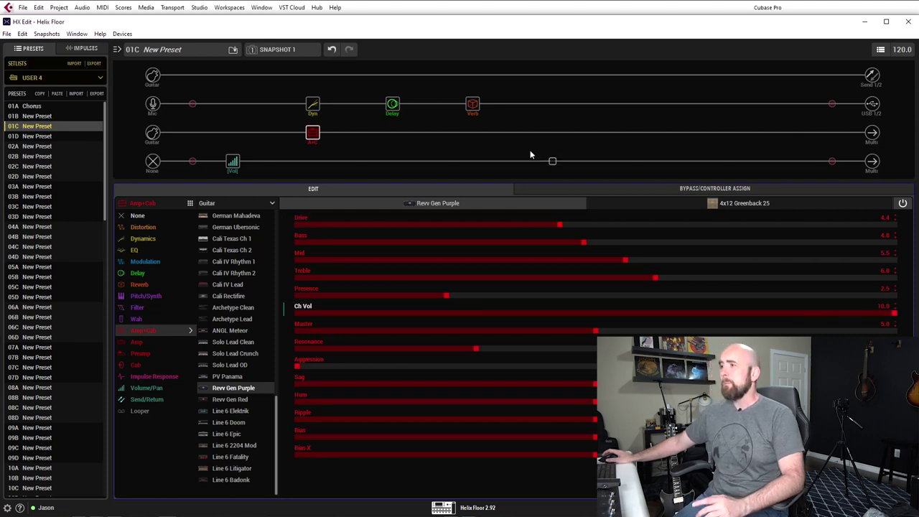
left_click(873, 138)
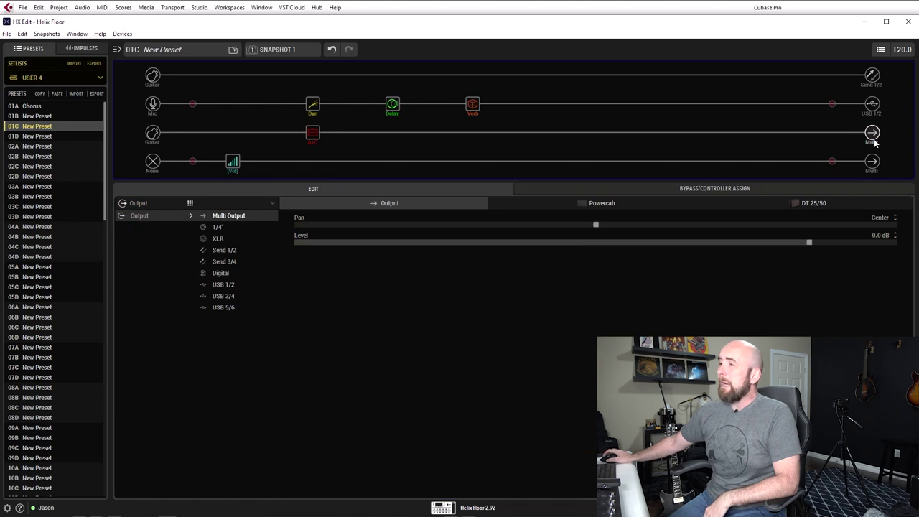
left_click(244, 296)
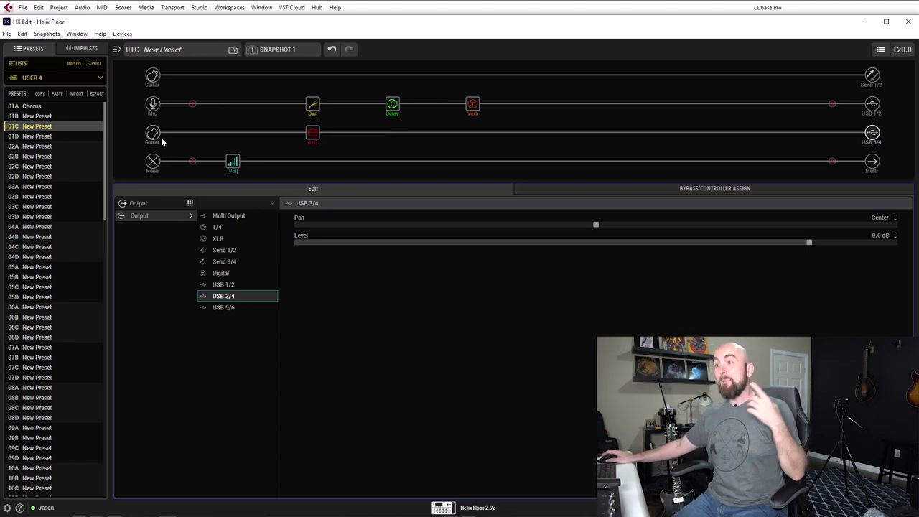
- Add a Placater Dirty Amp+Cab block after the Gain block on path 2B
left_click(313, 137)
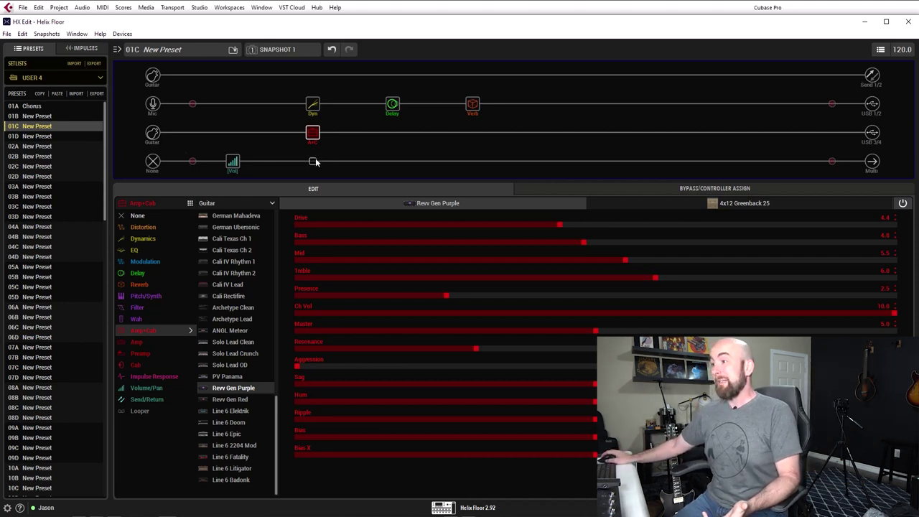
left_click(313, 161)
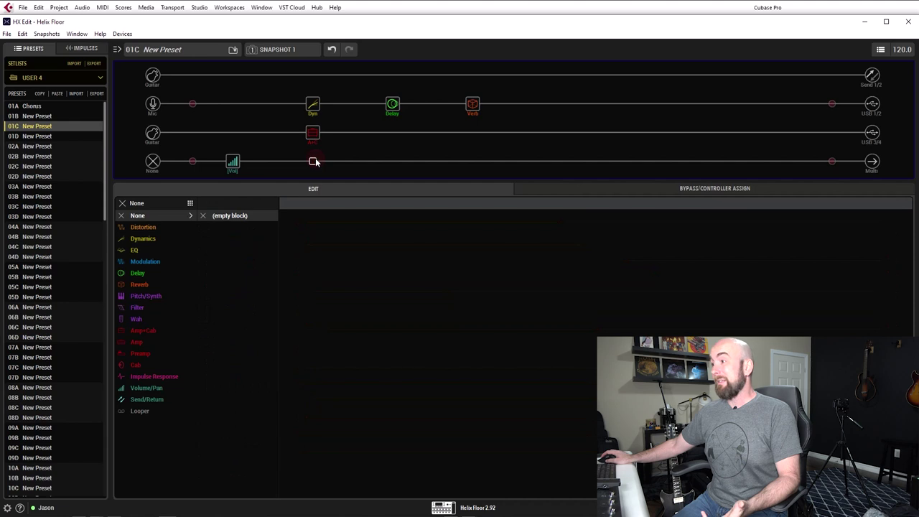
left_click(869, 167)
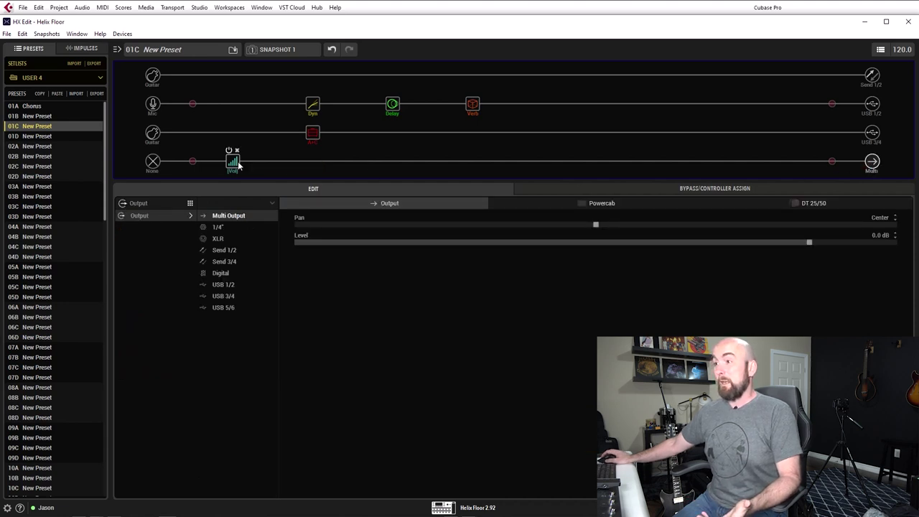
left_click(312, 161)
left_click(152, 333)
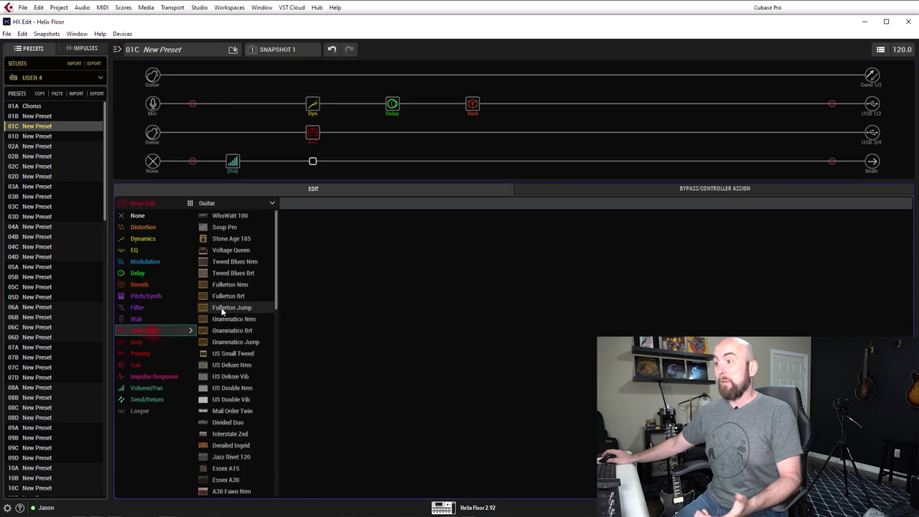
scroll(230, 307, "down", 2)
scroll(230, 307, "down", 10)
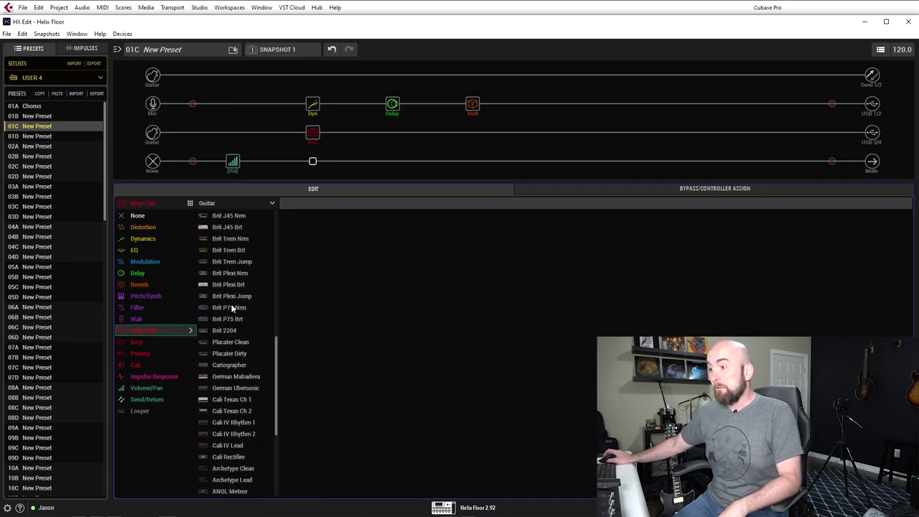
scroll(236, 316, "up", 2)
scroll(238, 300, "up", 3)
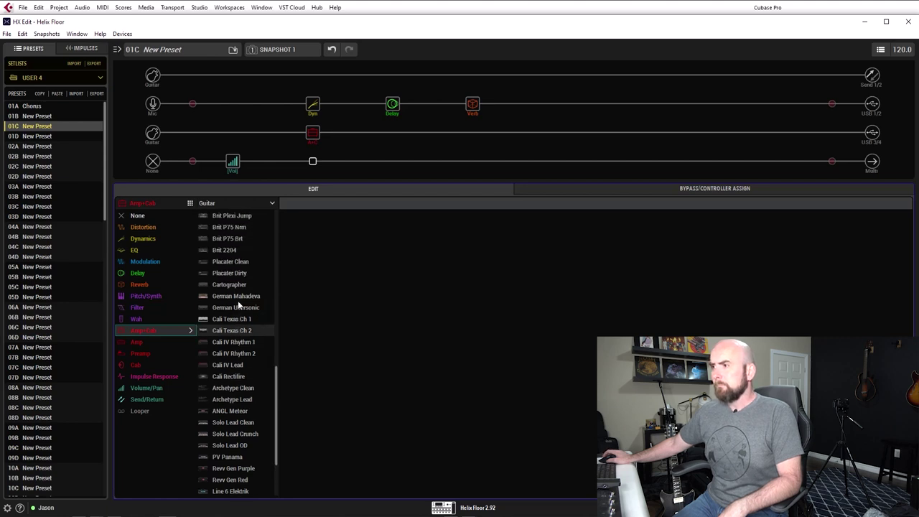
left_click(232, 271)
- Change the Placater Dirty's cab to 4x12 Greenback 25, with the 121 Ribbon mic at a distance of 5.0"
left_click(742, 204)
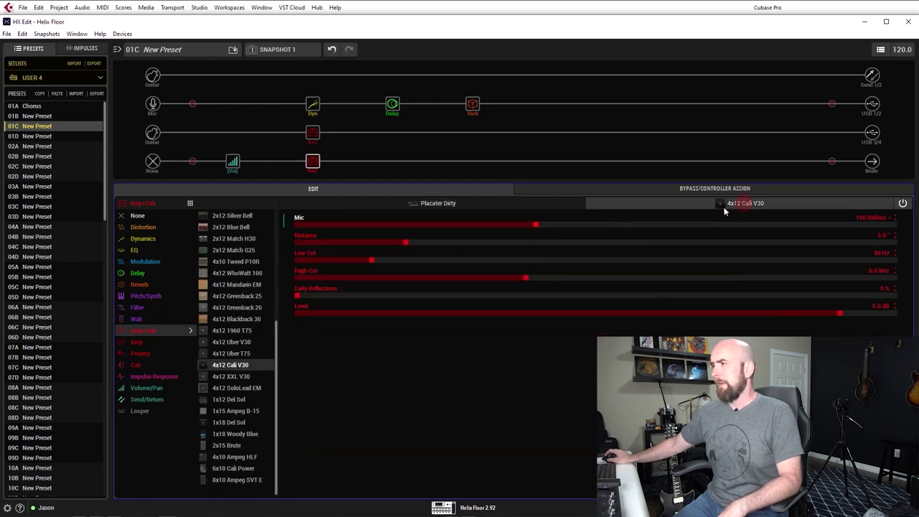
left_click(244, 295)
scroll(519, 227, "up", 6)
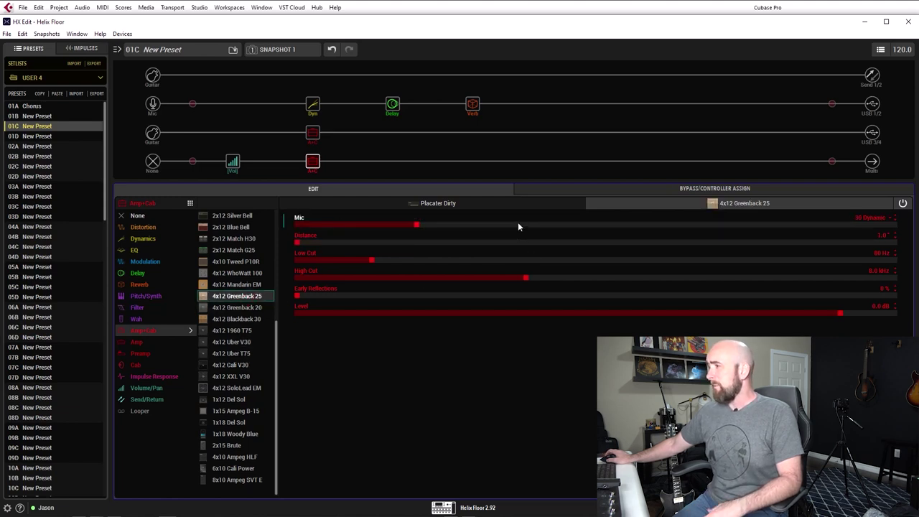
scroll(519, 227, "down", 1)
scroll(517, 240, "up", 8)
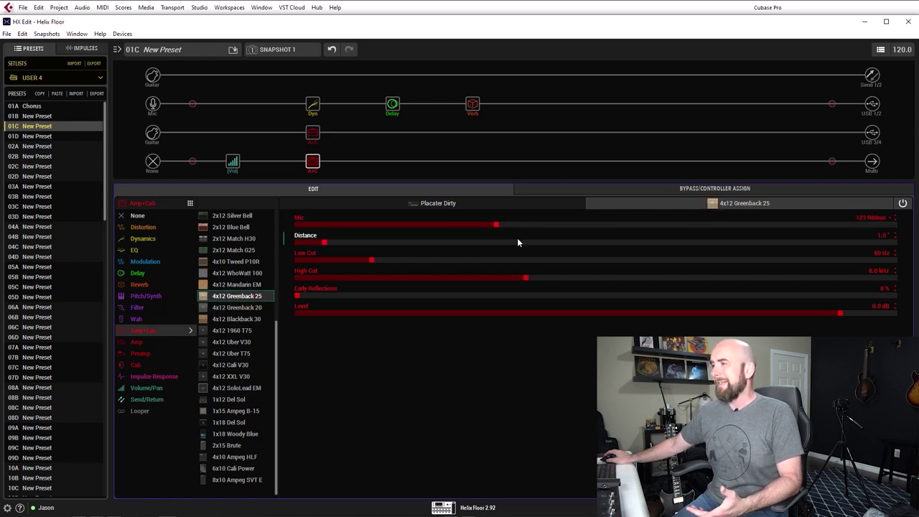
scroll(520, 242, "down", 1)
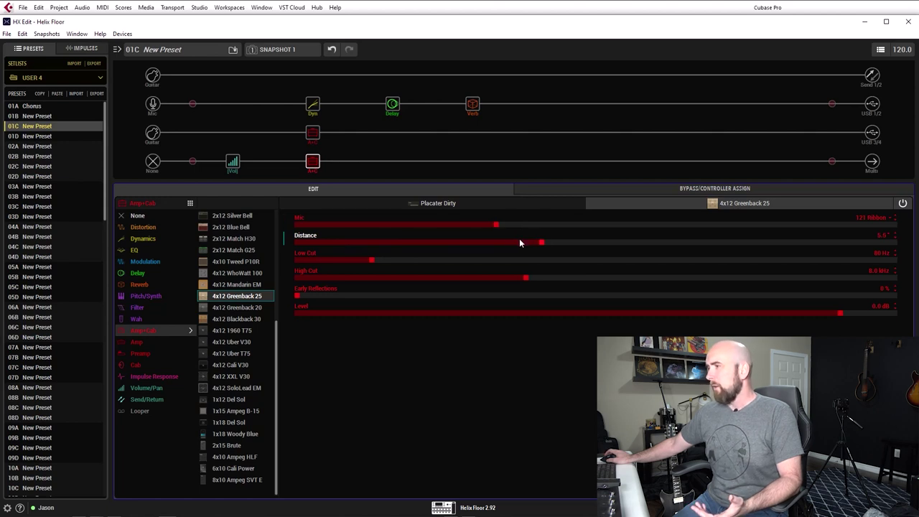
- Remove the Gain block from path 2B and route the path from the Guitar input to the USB 5/6 output
mouse_move(232, 157)
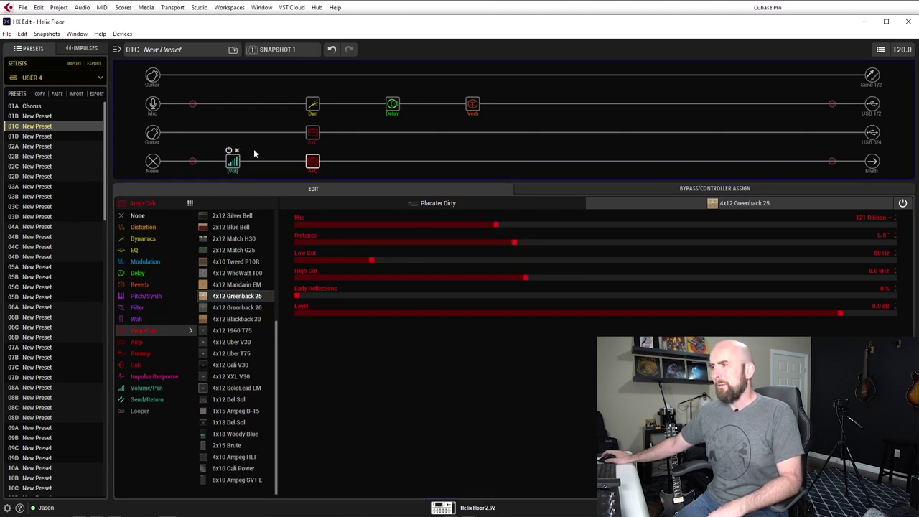
left_click(237, 150)
left_click(153, 164)
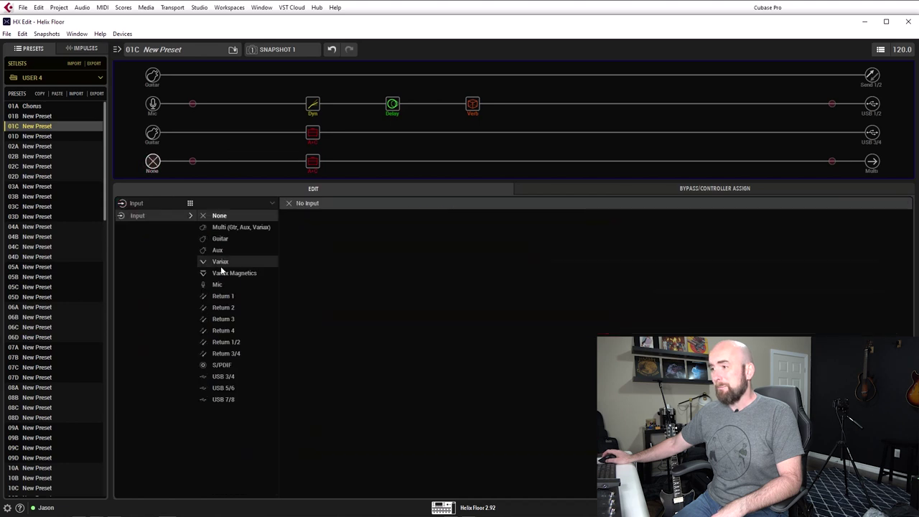
left_click(220, 239)
left_click(872, 161)
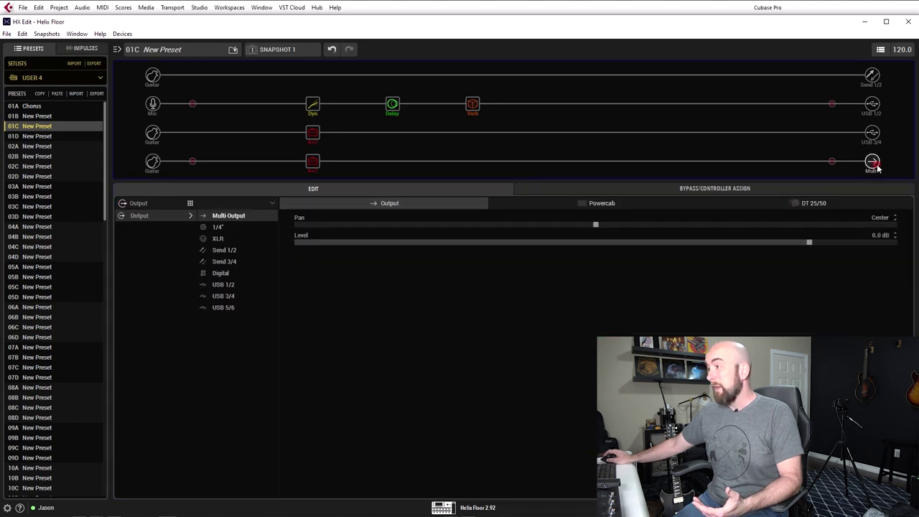
left_click(228, 307)
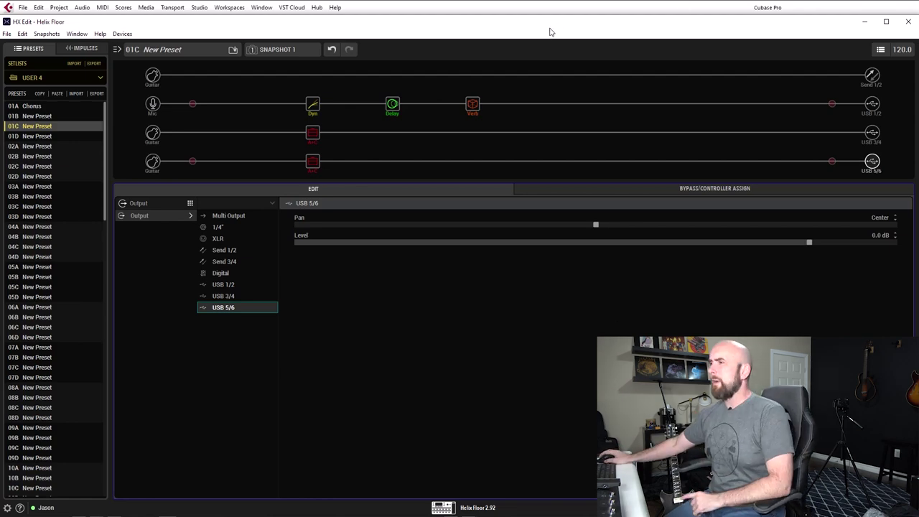
- Switch to Cubase Pro and open the Audio Connections window showing the input busses
key("alt+Tab")
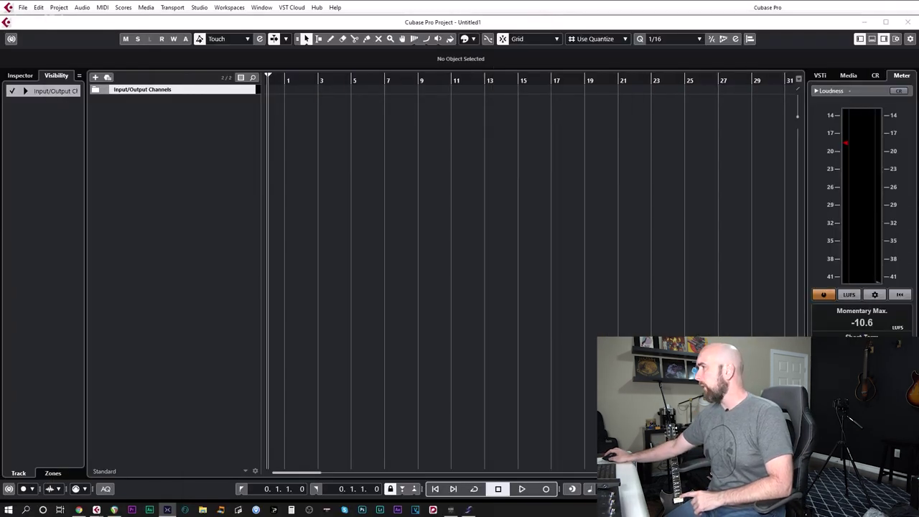
key("F4")
left_click_drag(564, 127, 420, 160)
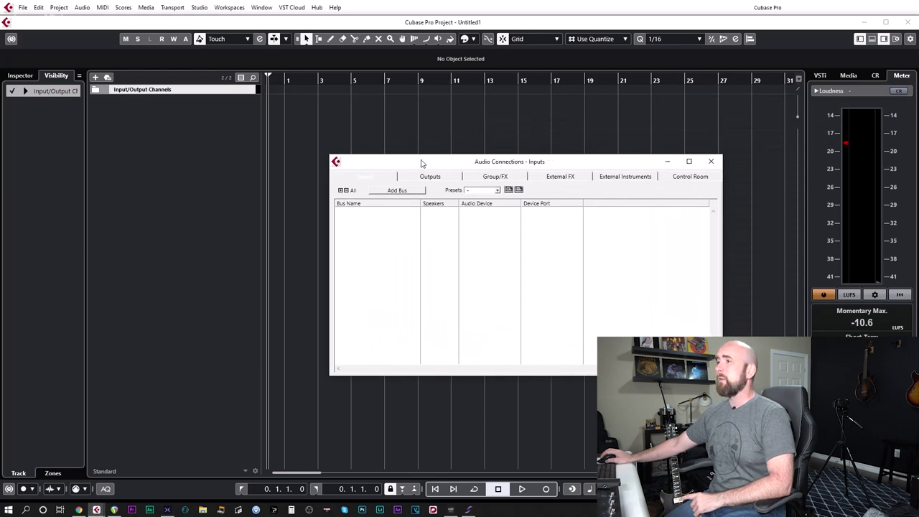
left_click(717, 164)
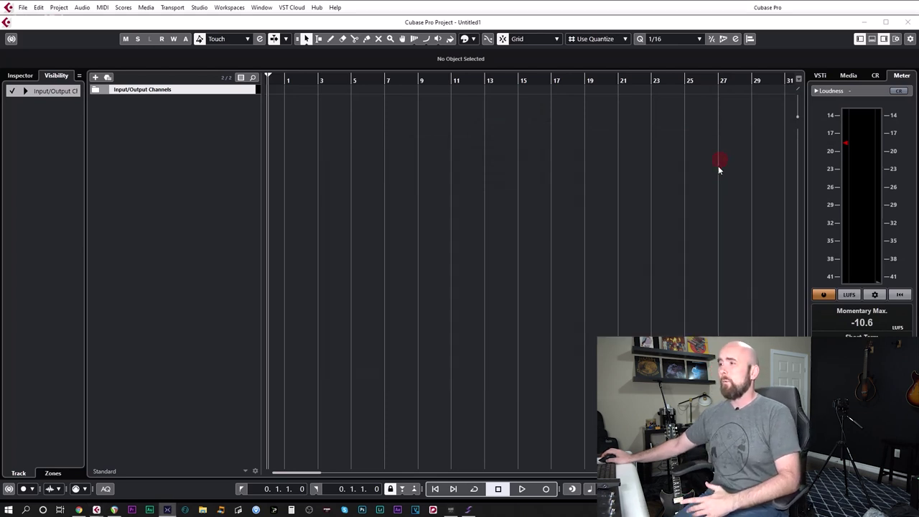
left_click(176, 185)
key("F4")
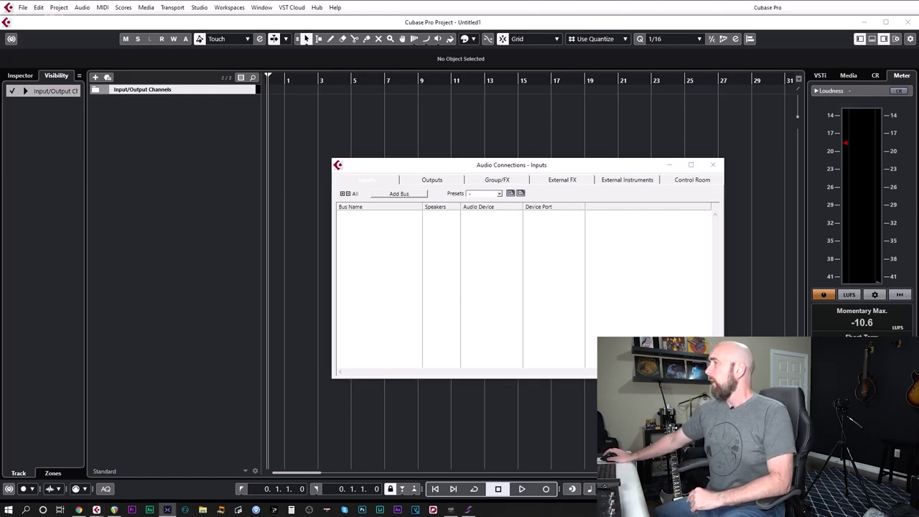
- Add five mono input busses in the audio connections
left_click(399, 195)
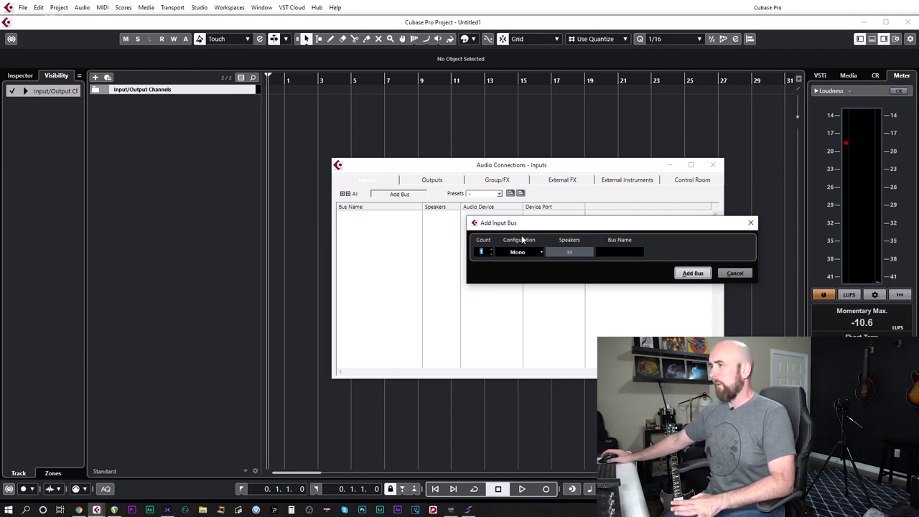
type("5")
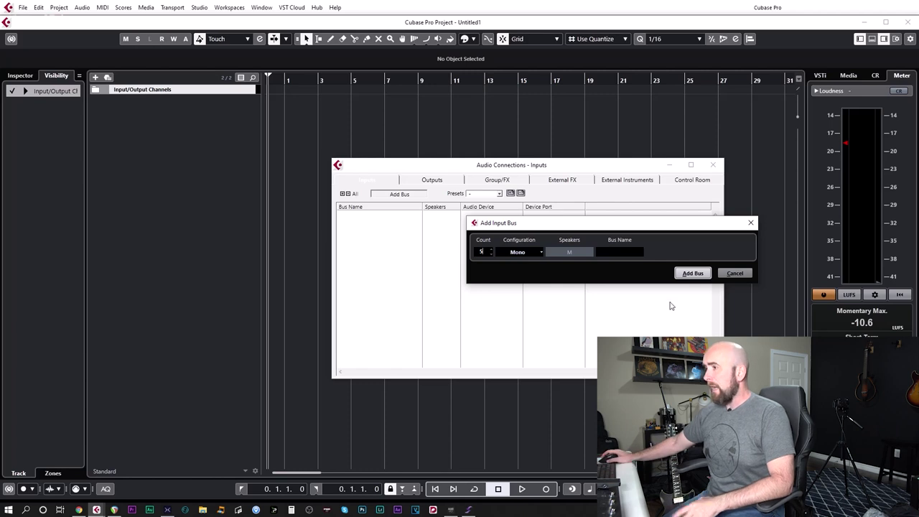
left_click(688, 279)
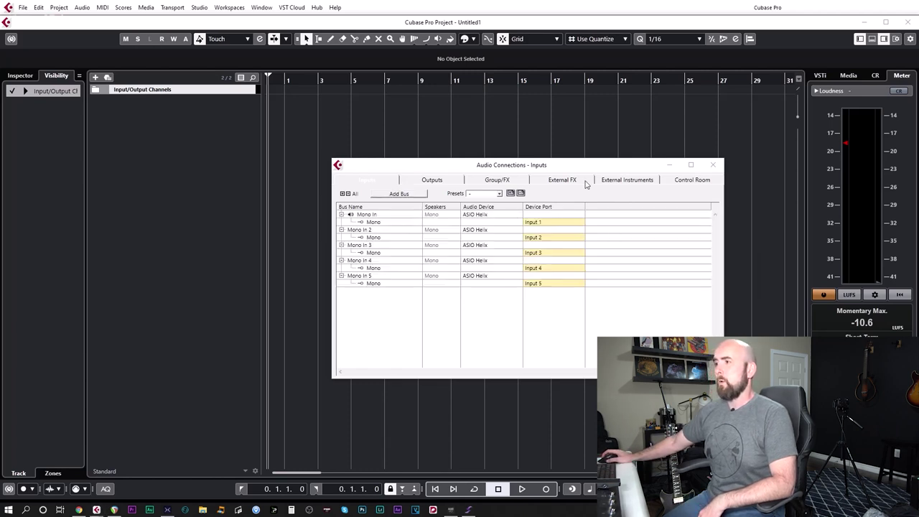
left_click_drag(589, 168, 540, 179)
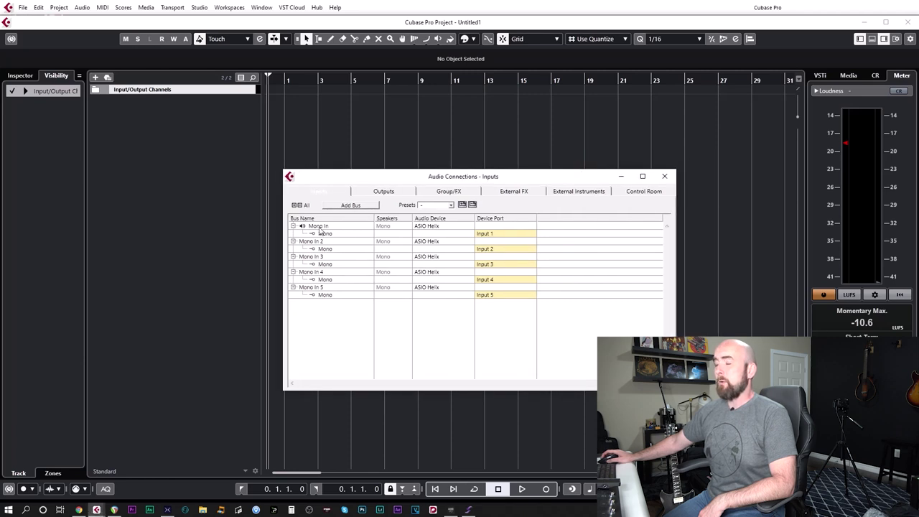
- Rename the first mono input bus di_guitar in lowercase and assign its device port to Input 7
double_click(320, 226)
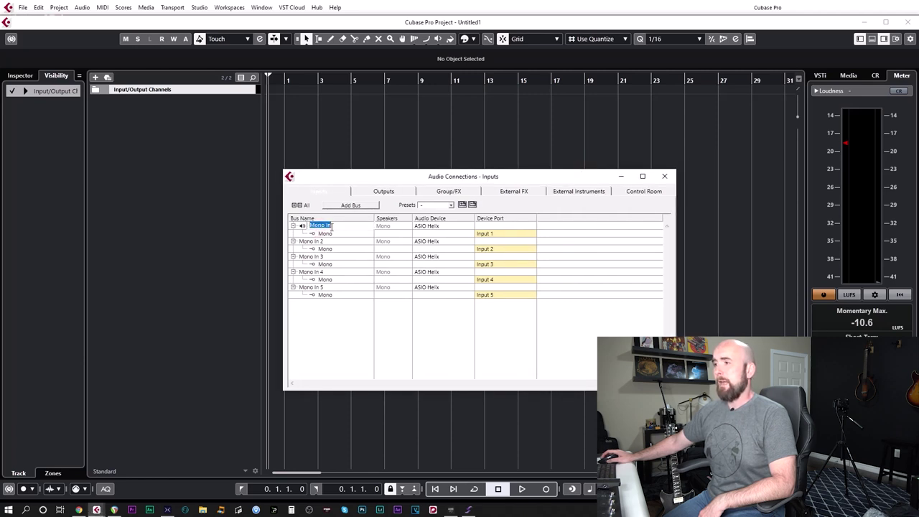
type("DI_GUITAR")
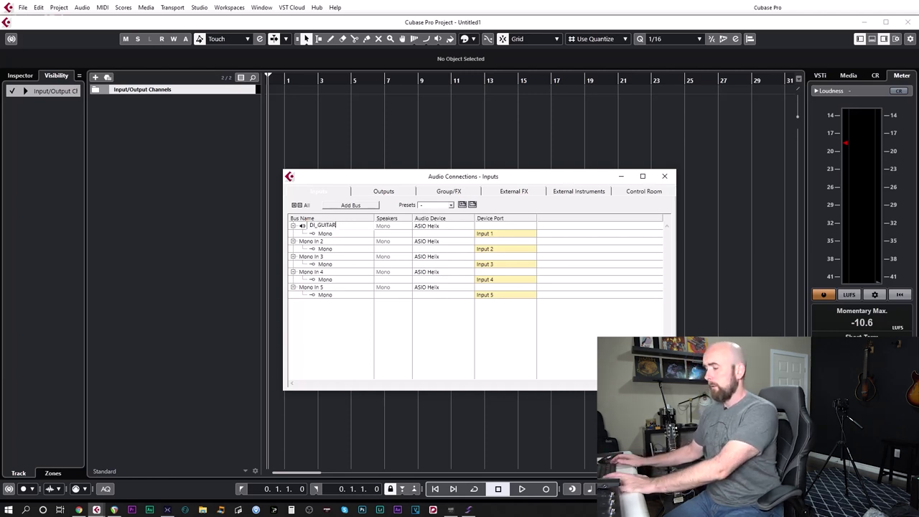
key("Return")
key("Caps_Lock")
key("BackSpace")
key("BackSpace")
key("BackSpace")
key("BackSpace")
key("BackSpace")
key("BackSpace")
key("BackSpace")
key("BackSpace")
key("BackSpace")
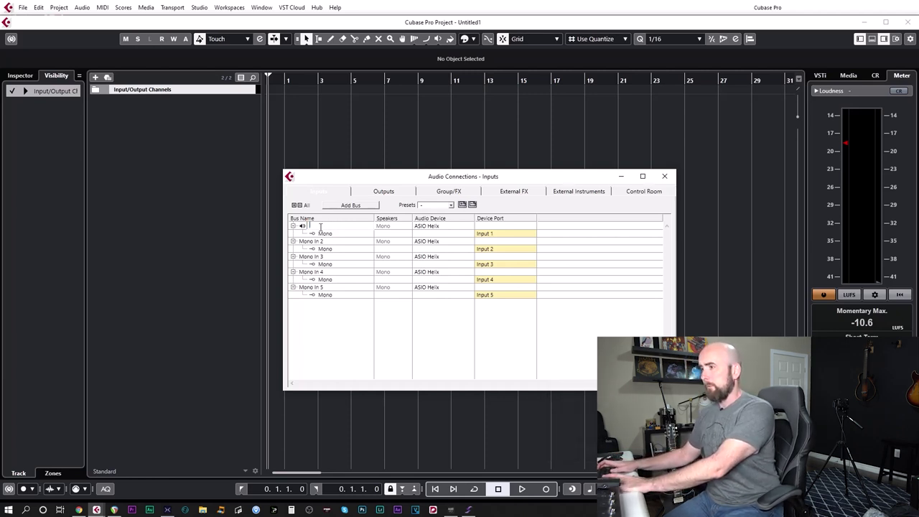
type("di_guitar")
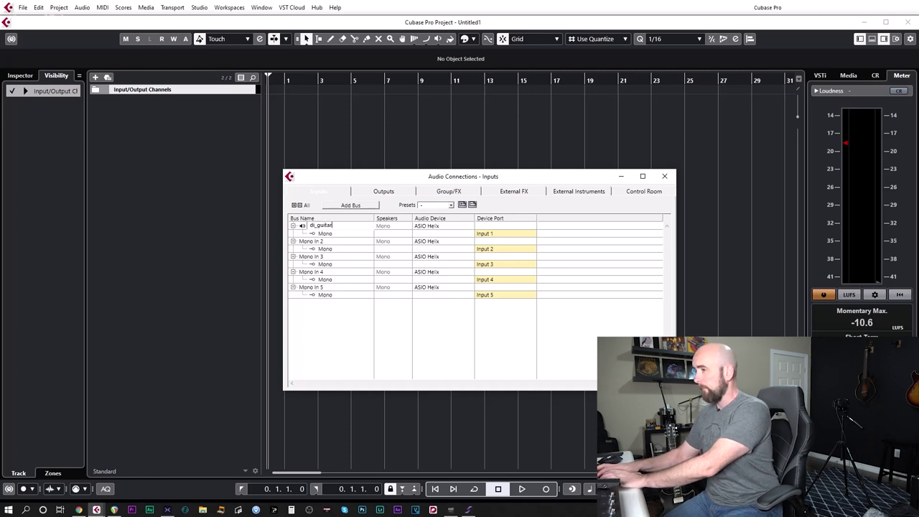
double_click(319, 227)
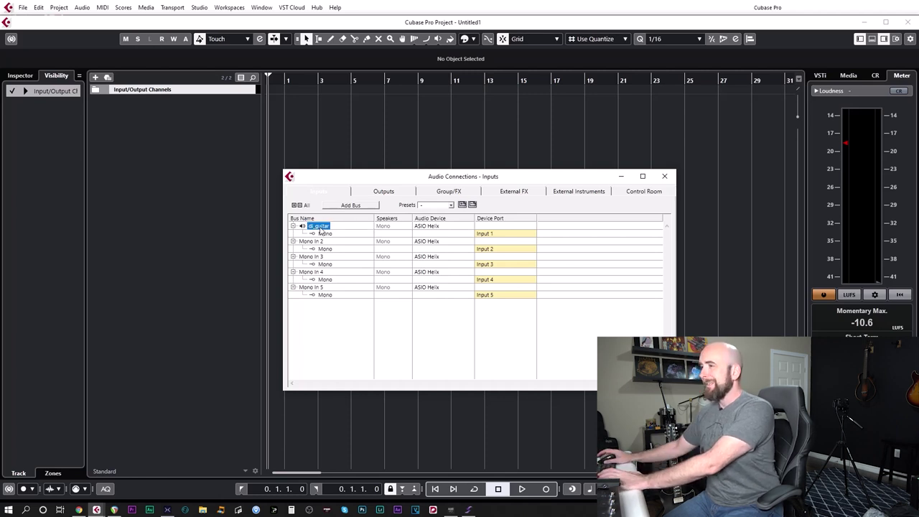
left_click(488, 237)
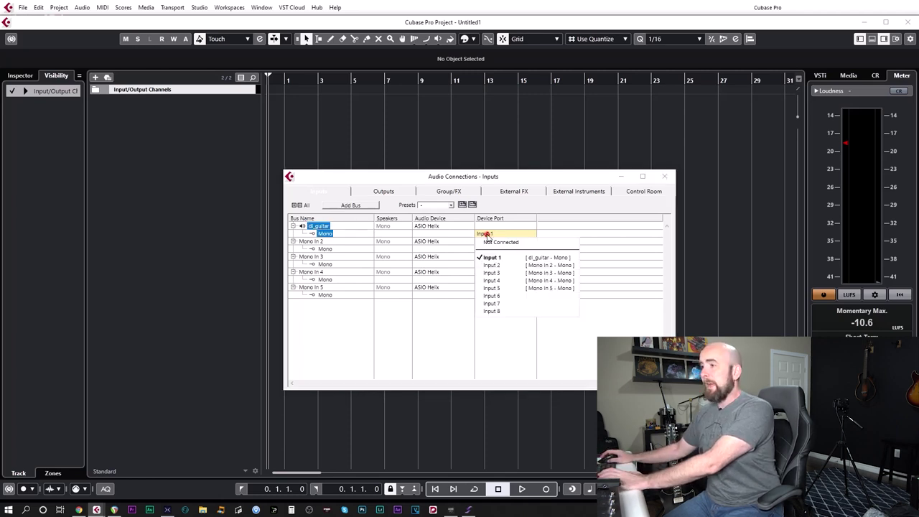
left_click(497, 303)
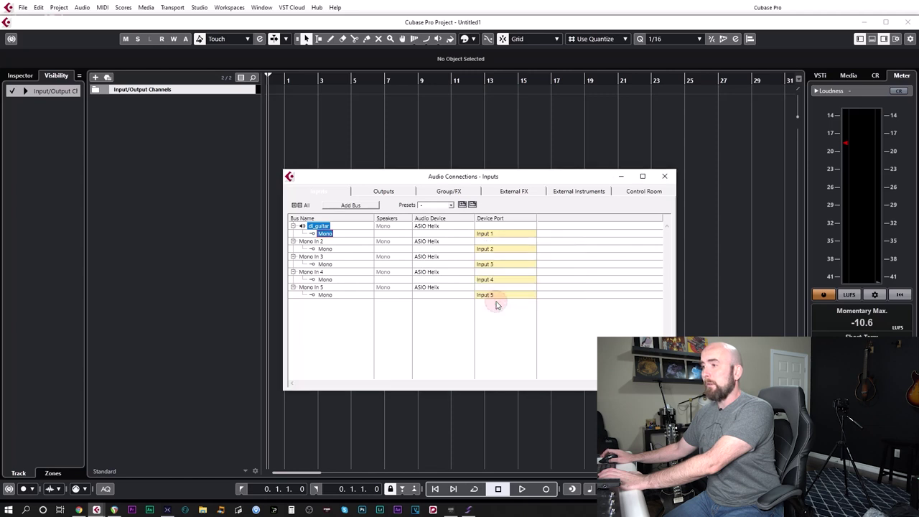
- Rename the Mono In 2 bus di_mic and assign its device port to Input 8
double_click(316, 242)
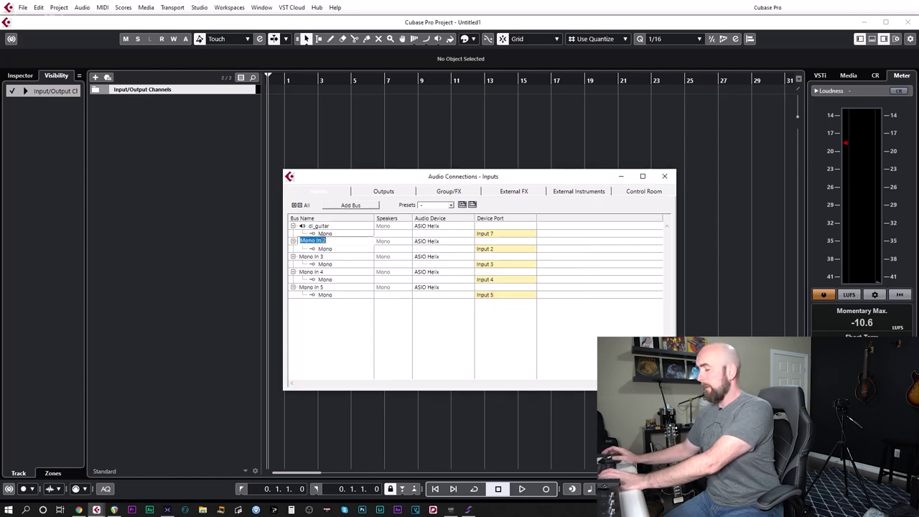
type("di_mic")
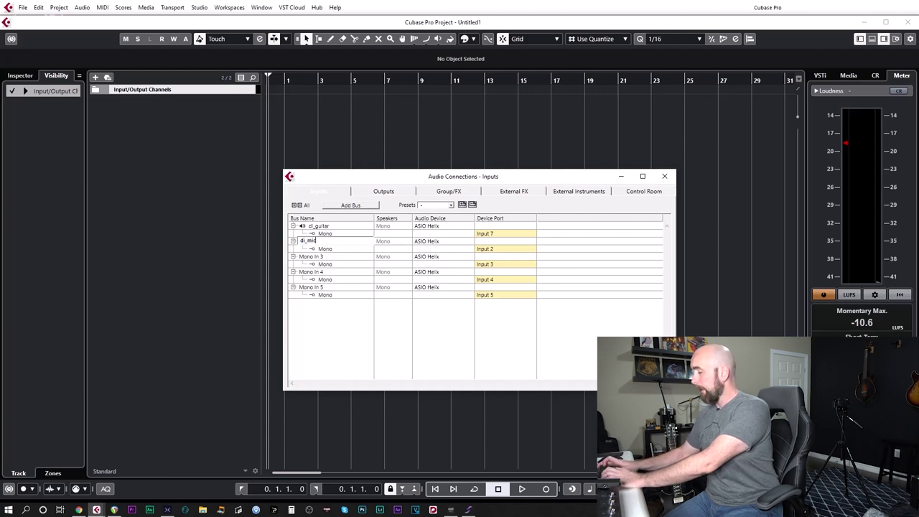
key("Return")
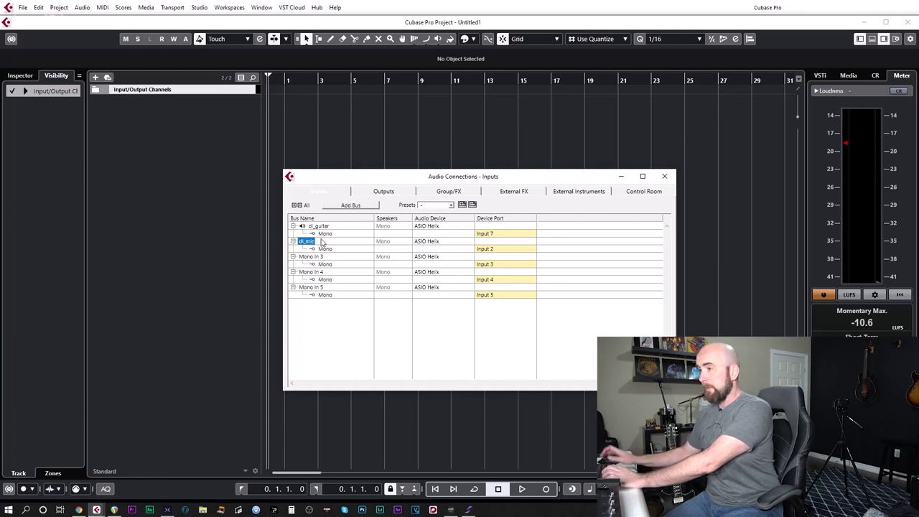
left_click(492, 249)
left_click(506, 324)
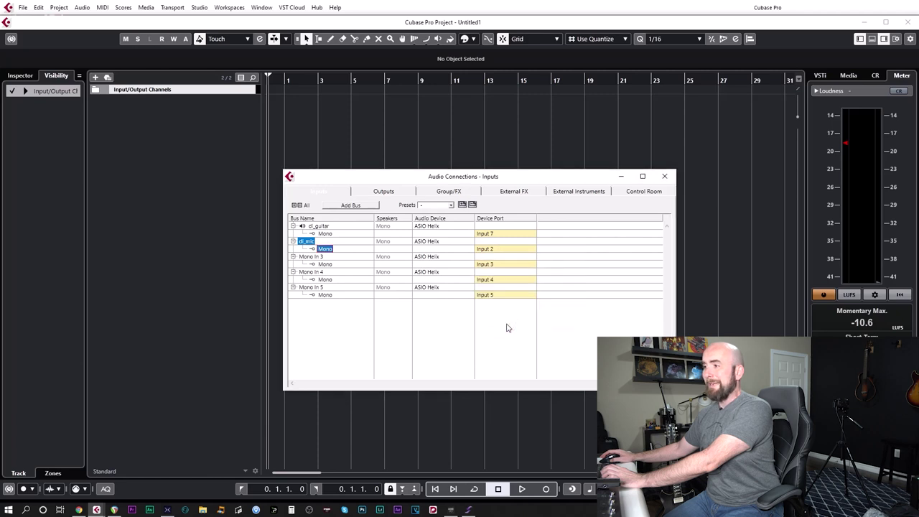
- Rename the Mono In 3 input bus revv_g20
double_click(320, 257)
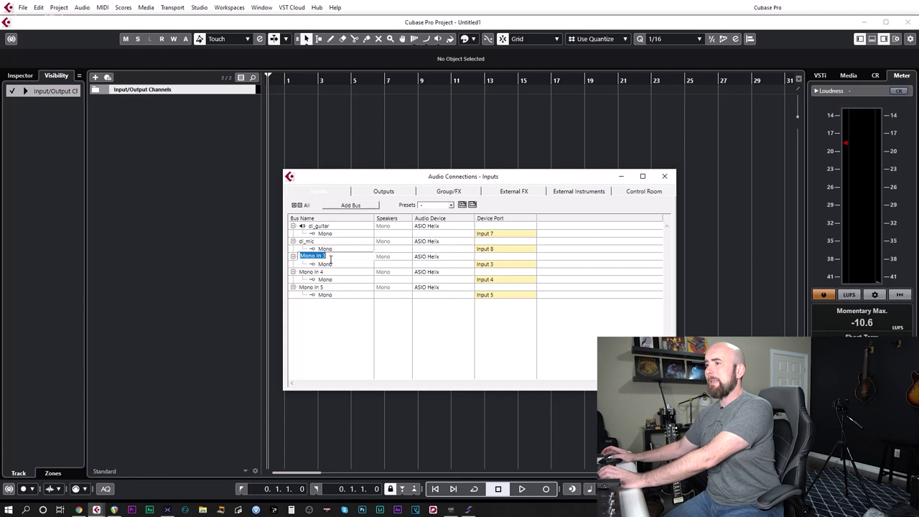
key("BackSpace")
type("revv")
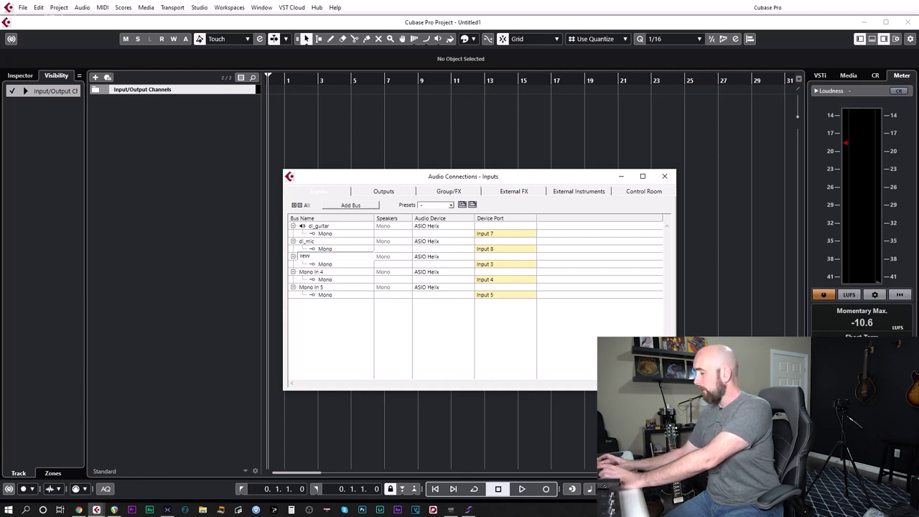
type("_gtr")
key("Return")
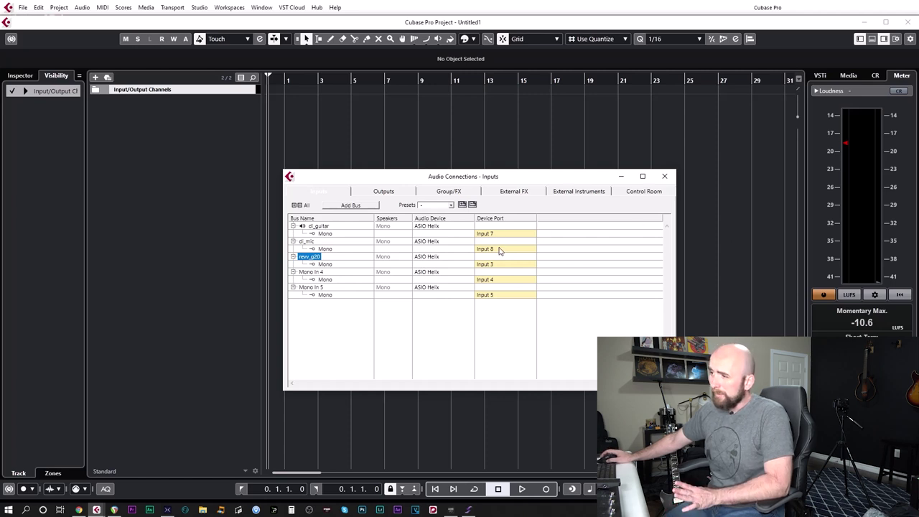
- Extend the third bus's name to revv_g20processed and assign its device port to Input 1
left_click(321, 256)
left_click(323, 256)
type("p")
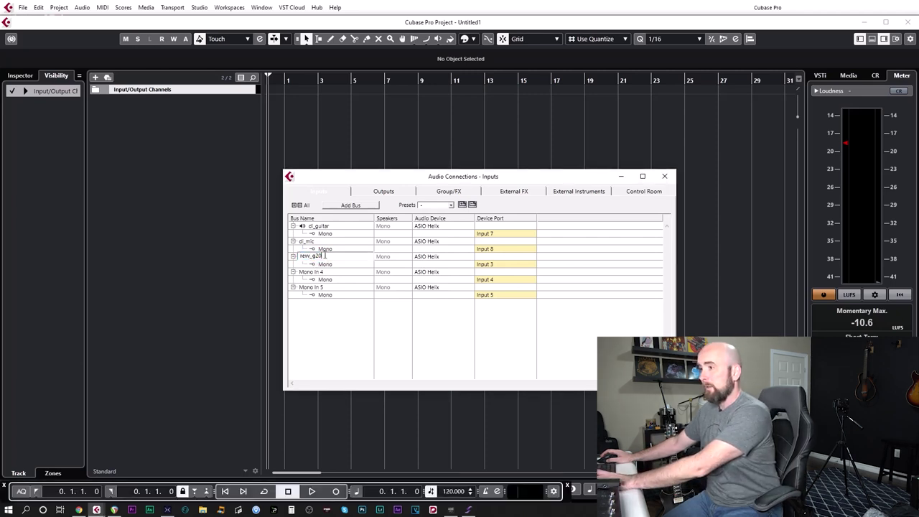
type("roc")
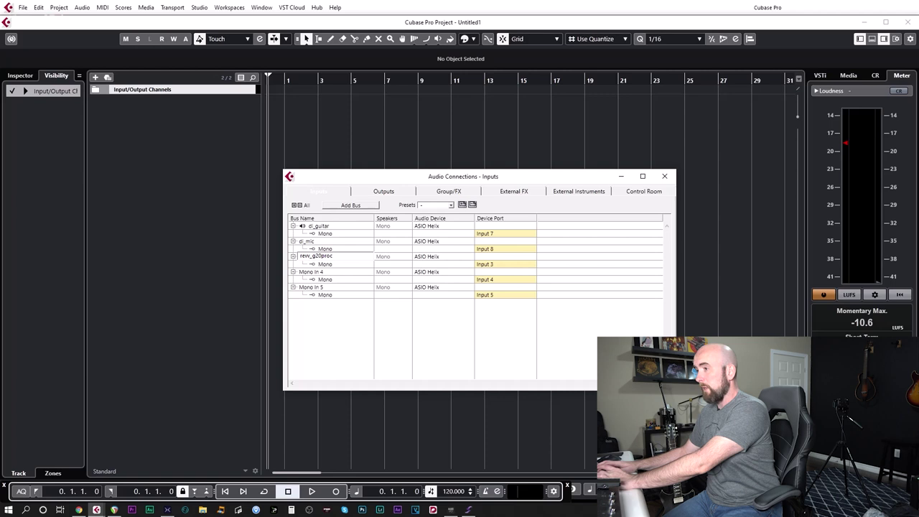
type("essed")
key("Return")
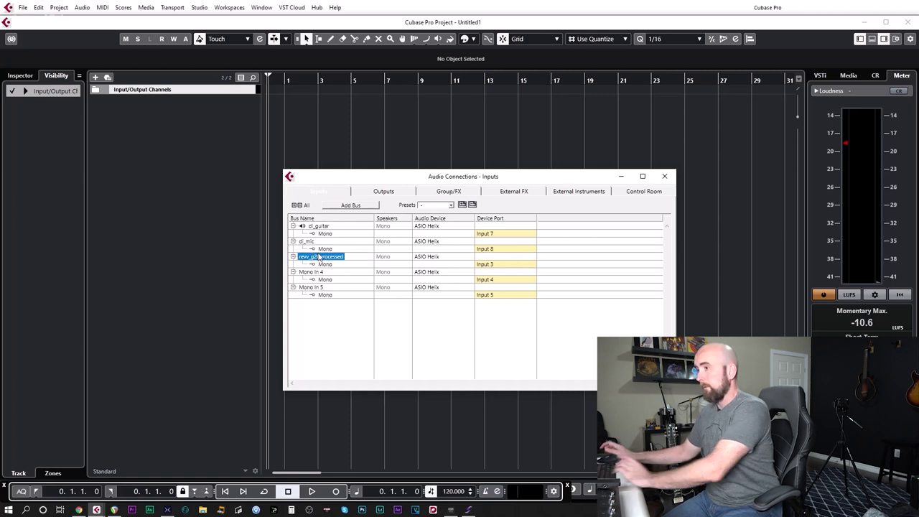
left_click(492, 267)
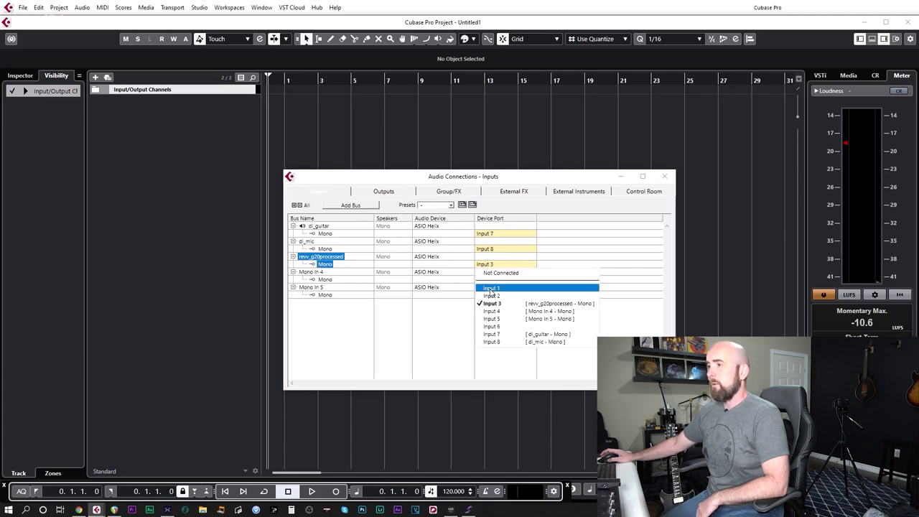
key("Escape")
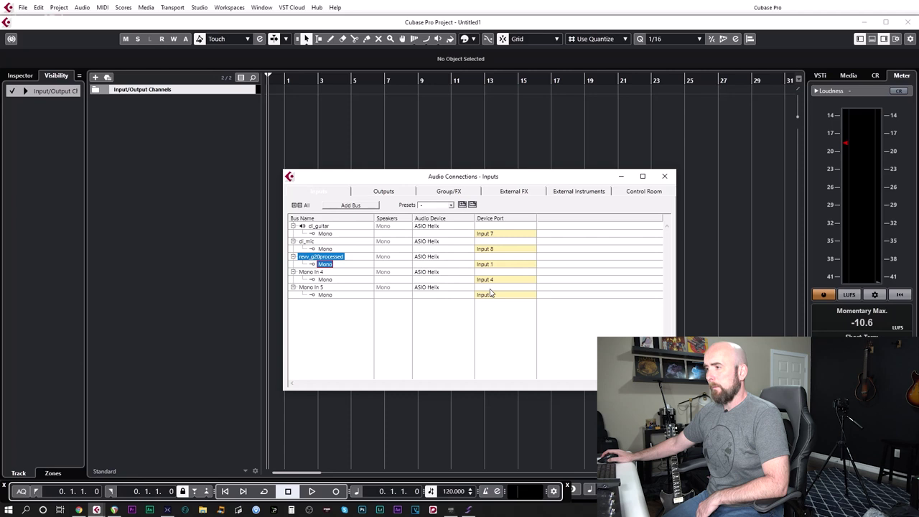
- Rename the Mono In 4 bus revv_purple_helix and assign its device port to Input 3
left_click(312, 273)
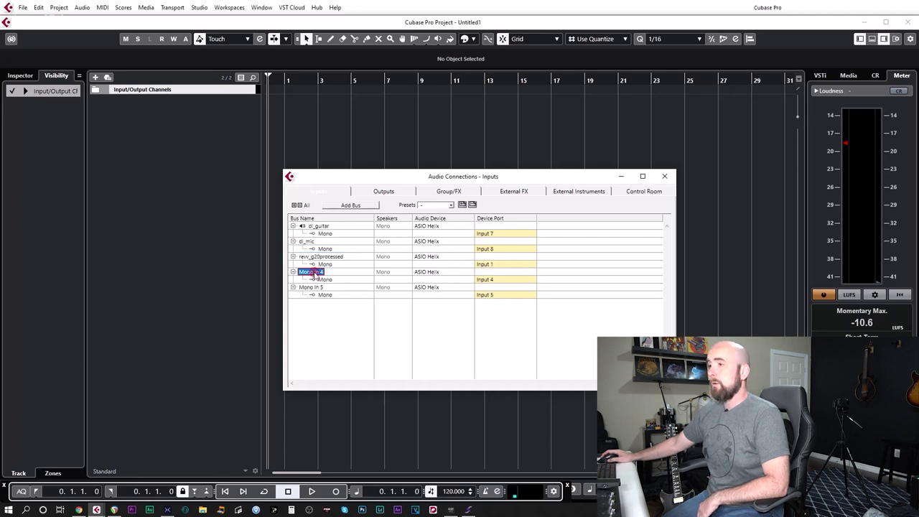
right_click(314, 274)
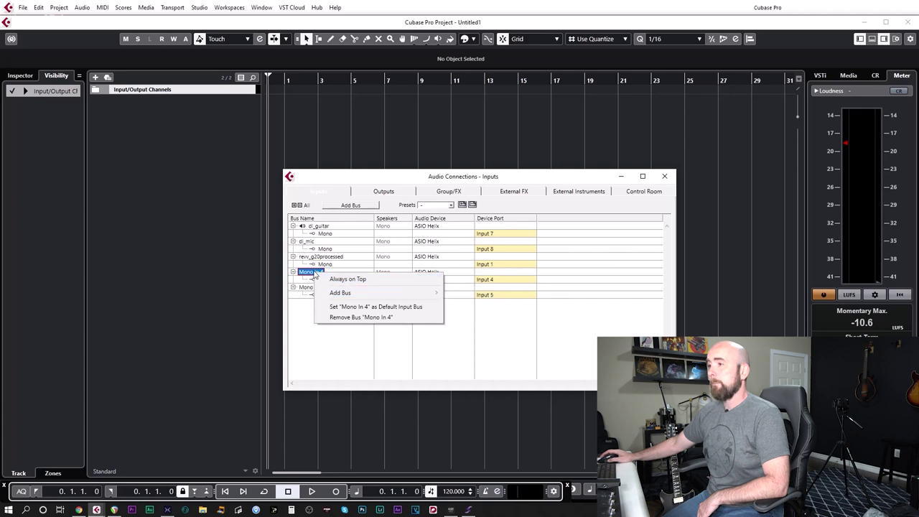
double_click(308, 272)
type("devv_purple")
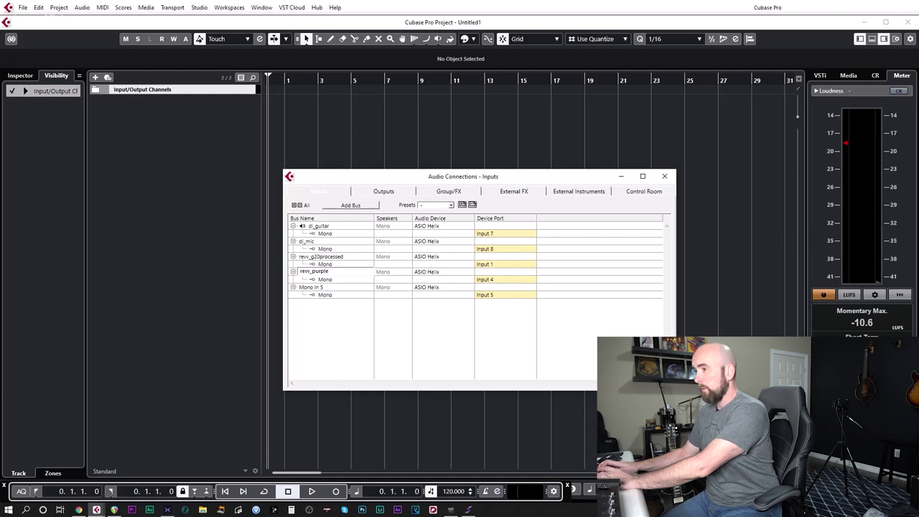
type("_helix")
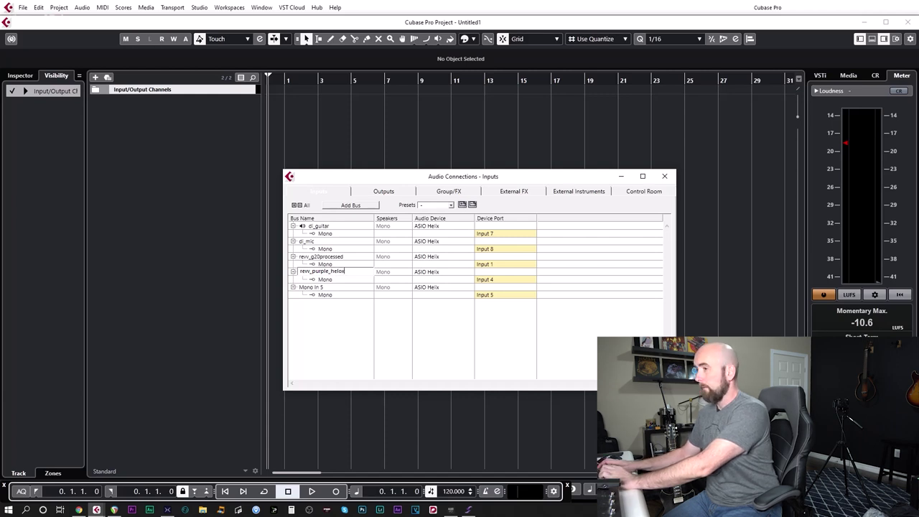
key("Return")
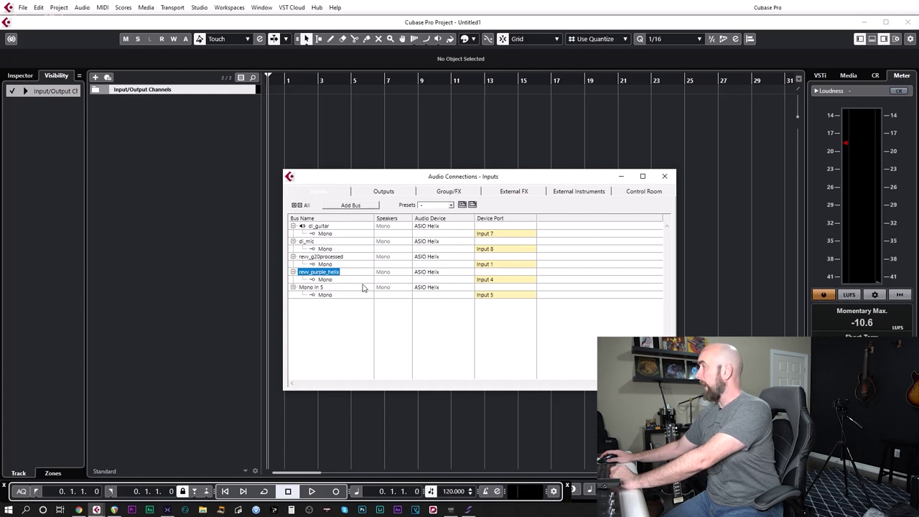
left_click(480, 280)
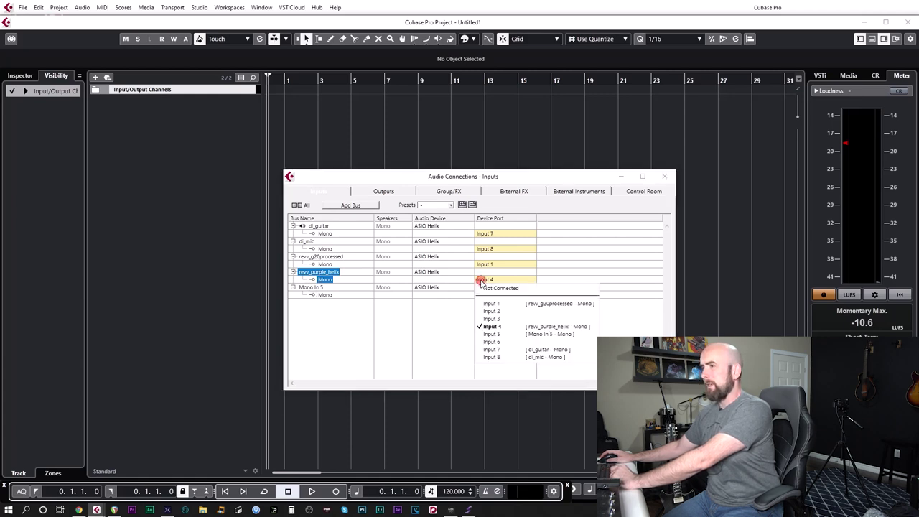
left_click(494, 325)
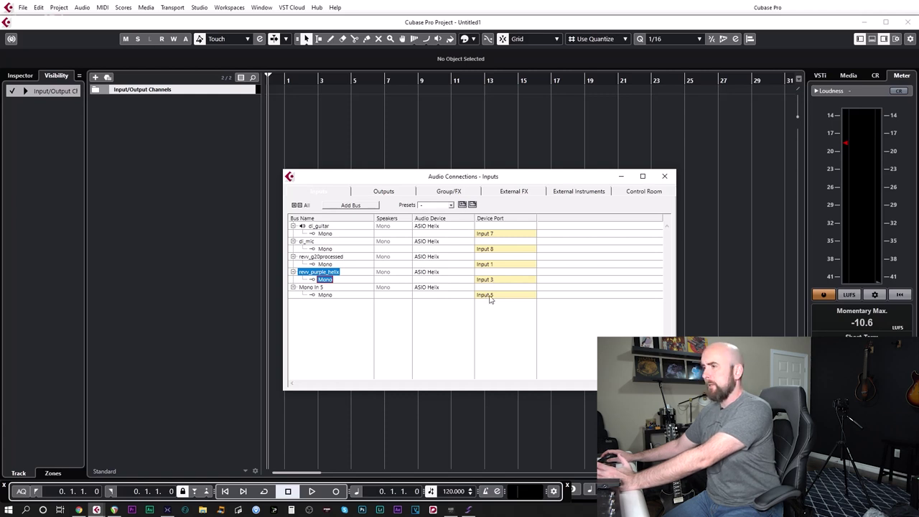
- Rename the Mono In 5 input bus placater_helix
left_click(310, 288)
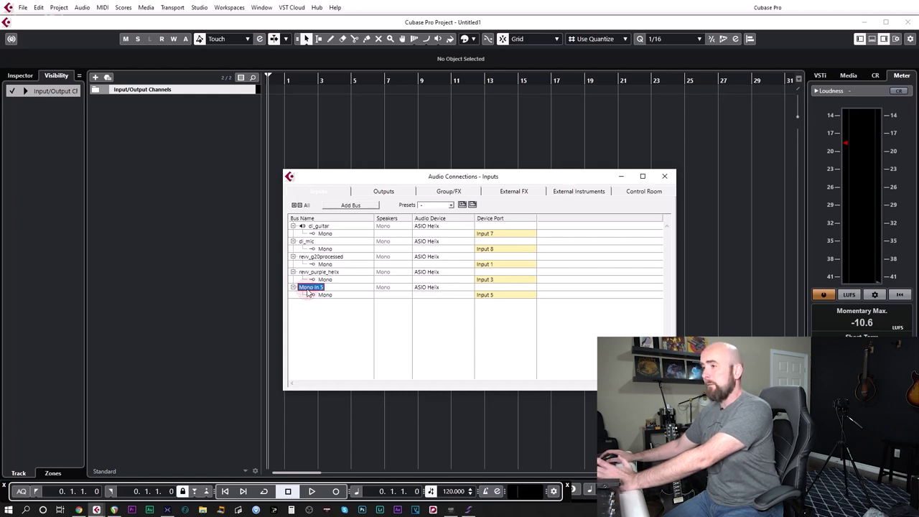
double_click(310, 287)
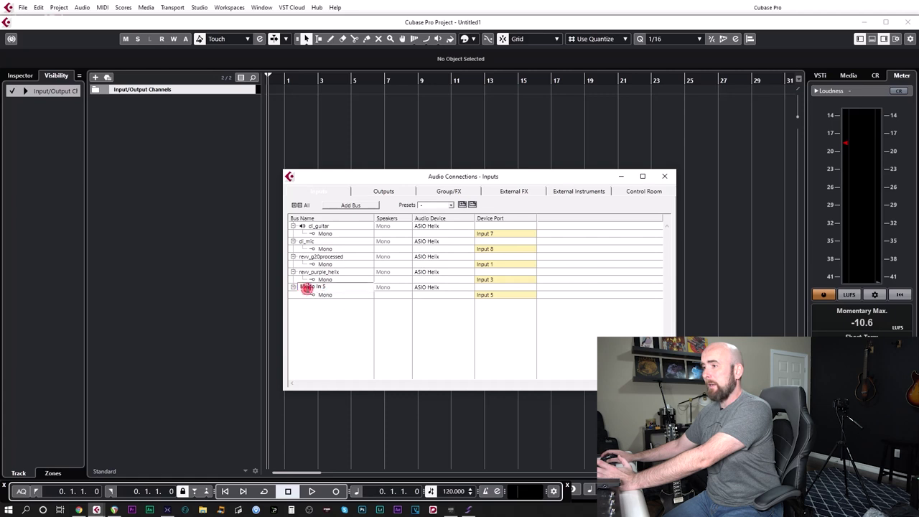
type("placater")
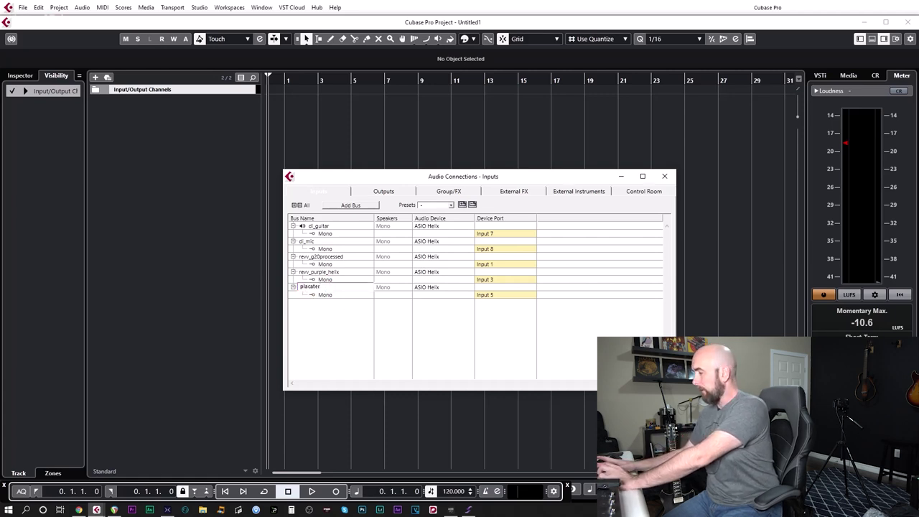
type("_helix")
key("Return")
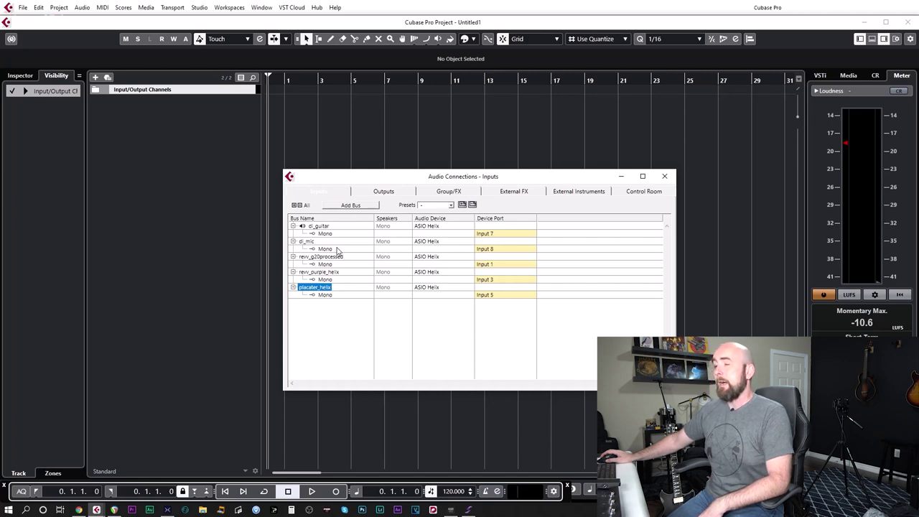
- Rename the di_mic input bus revv_g20_unprocessed and close the audio connections
left_click(307, 241)
left_click(307, 241)
type("revv_g20")
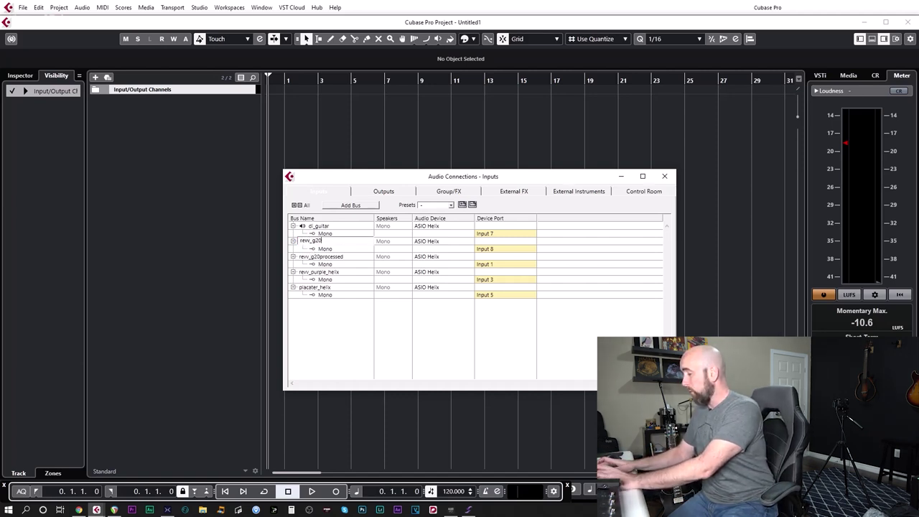
type("_unprocess")
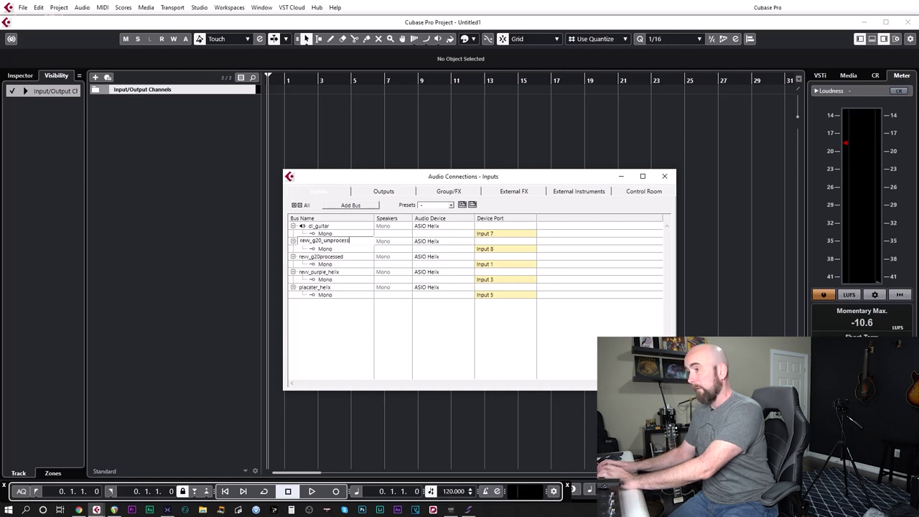
type("ed")
key("Return")
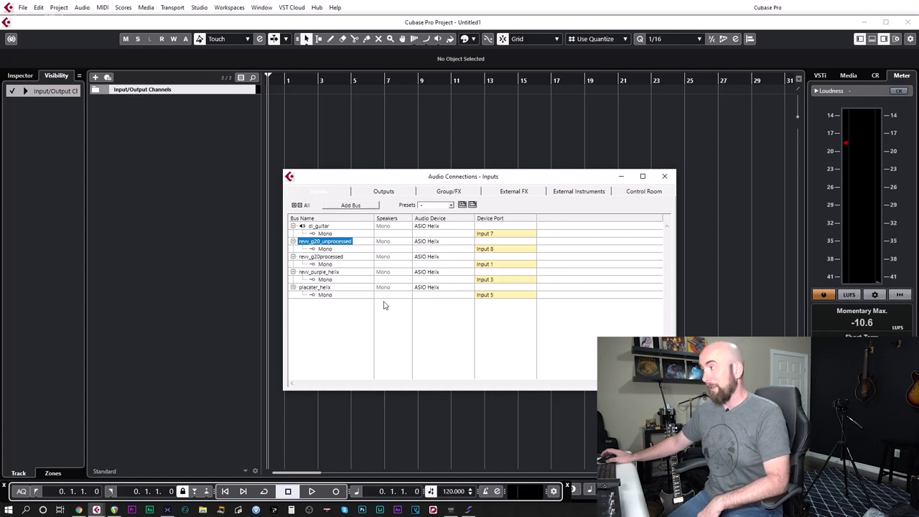
left_click(663, 180)
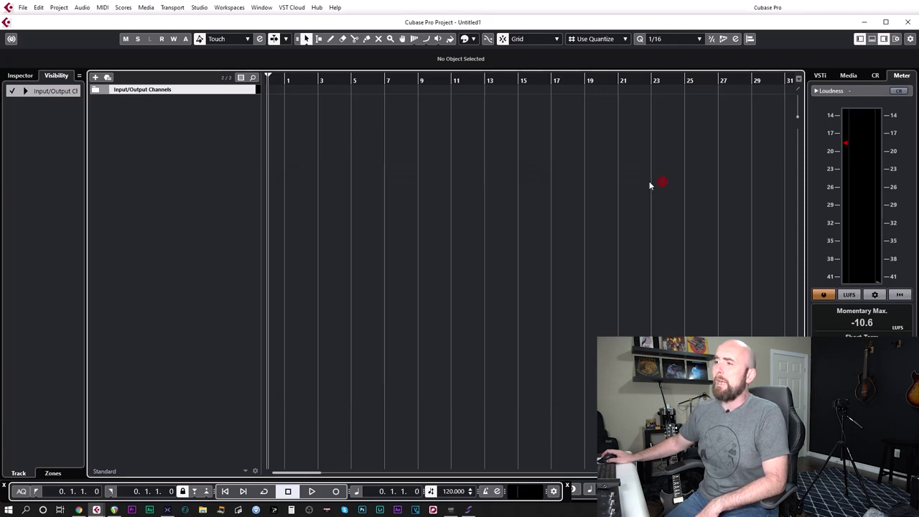
- Add a mono audio track named guitar_di that takes its input from the di_guitar bus
left_click(95, 76)
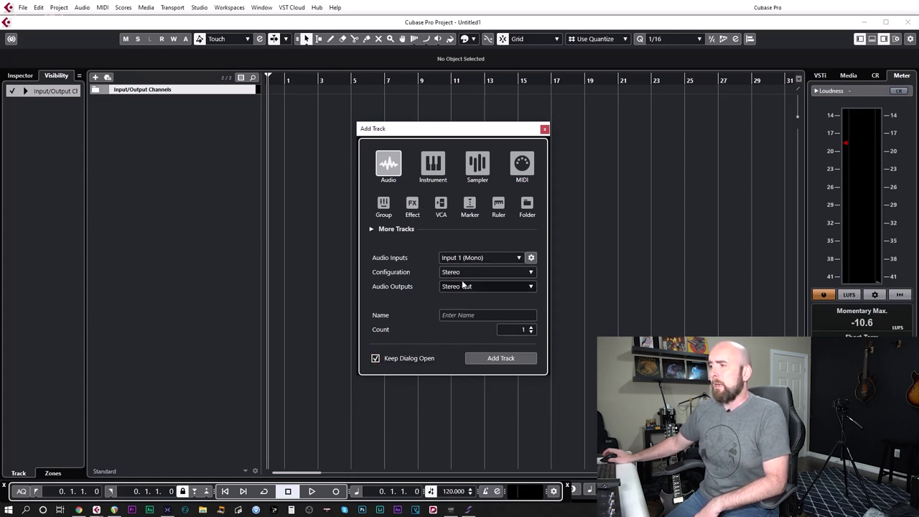
left_click(483, 316)
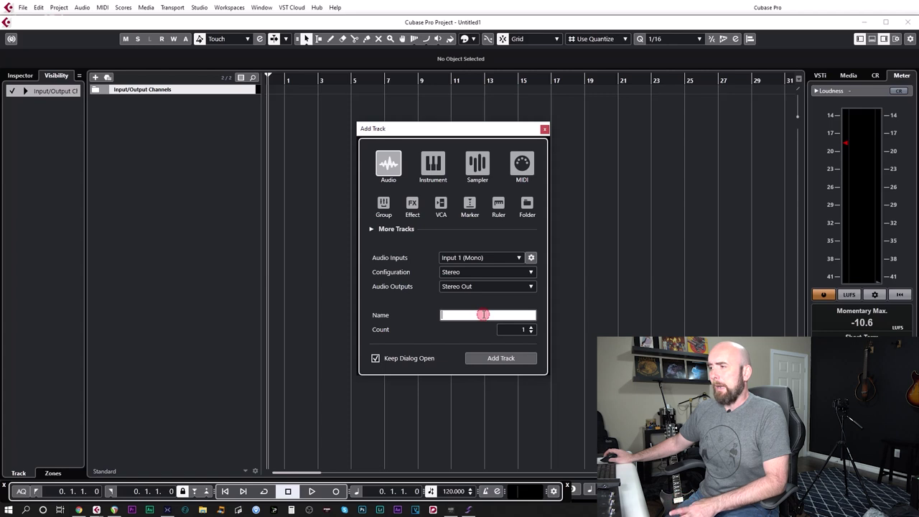
type("guitar_di")
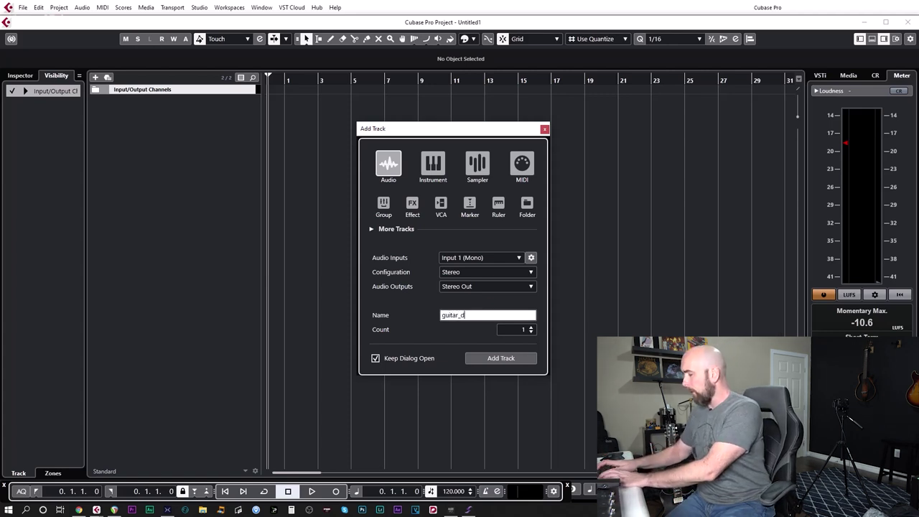
left_click(506, 263)
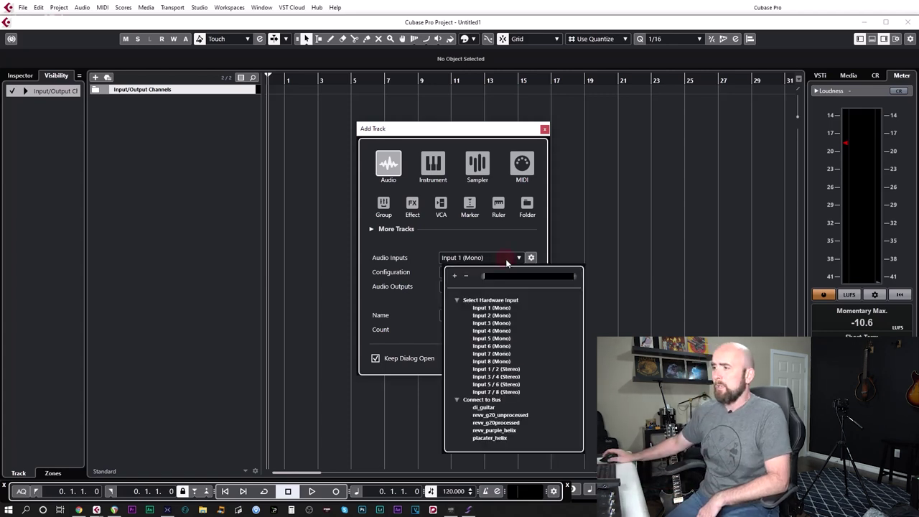
left_click(483, 407)
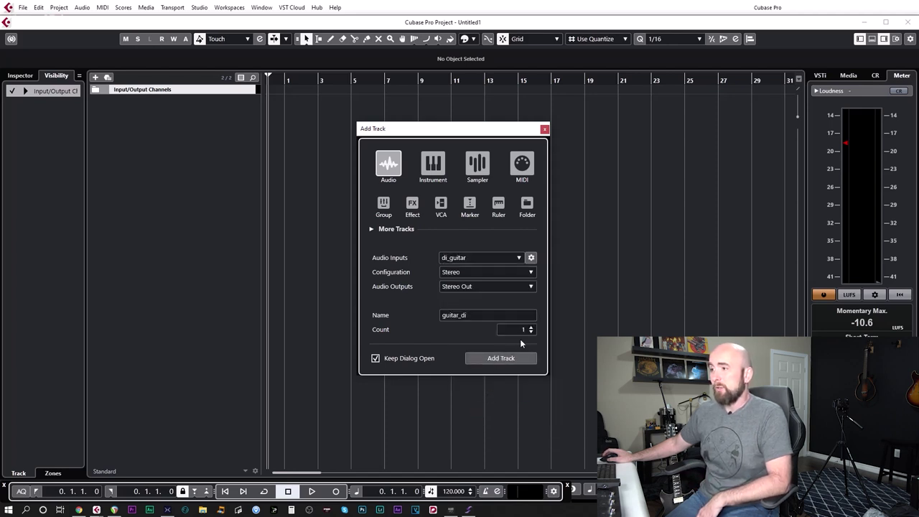
left_click(532, 275)
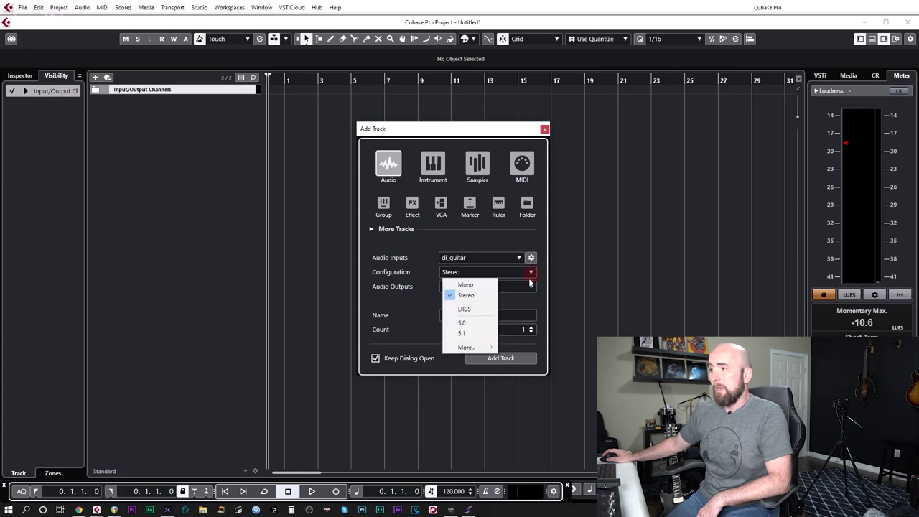
left_click(484, 283)
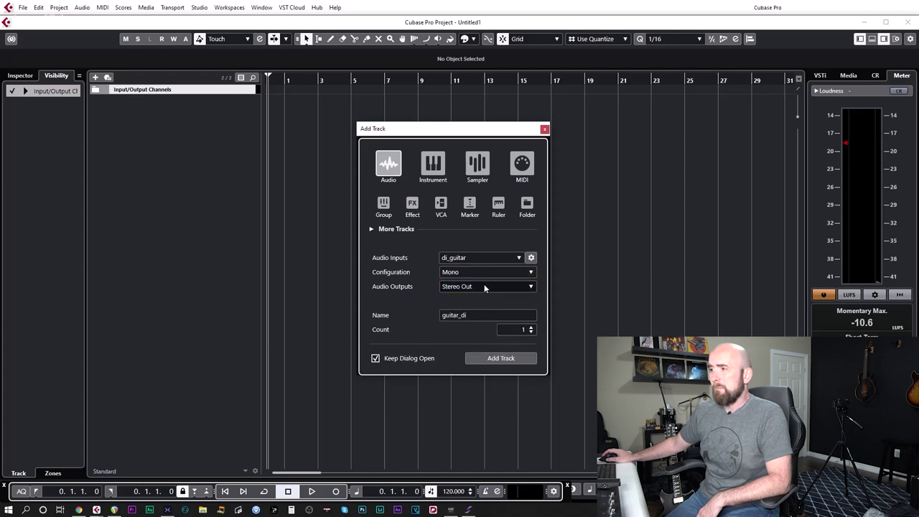
left_click(503, 359)
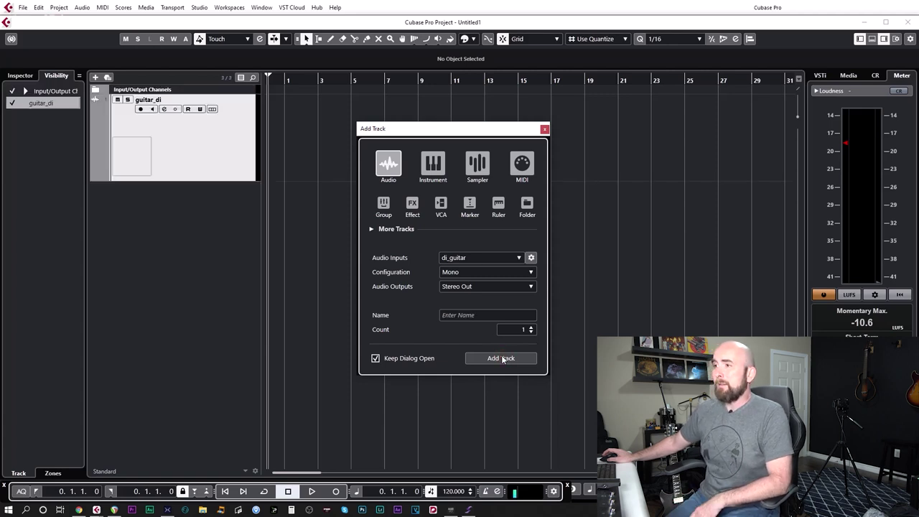
- Add a mono audio track named revv_g20_unprocessed fed by the revv_g20_unprocessed bus
left_click(469, 263)
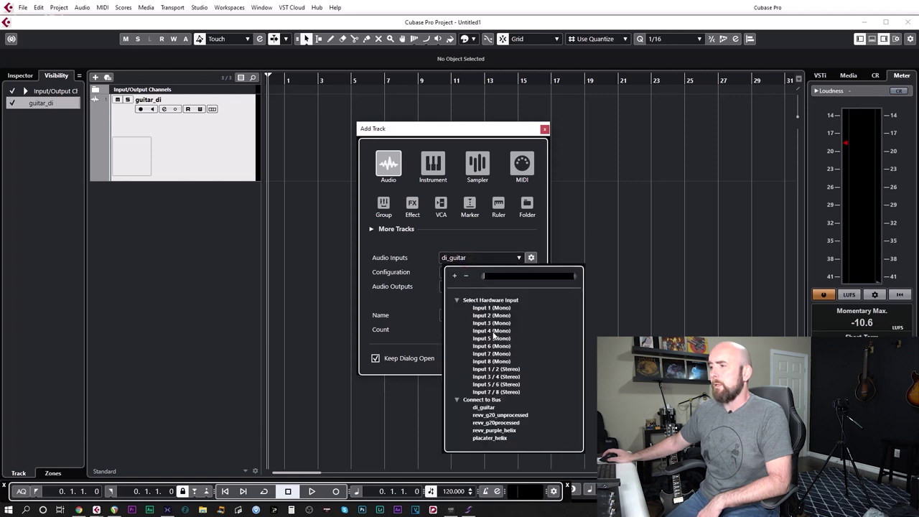
left_click(508, 417)
left_click(450, 315)
type("r")
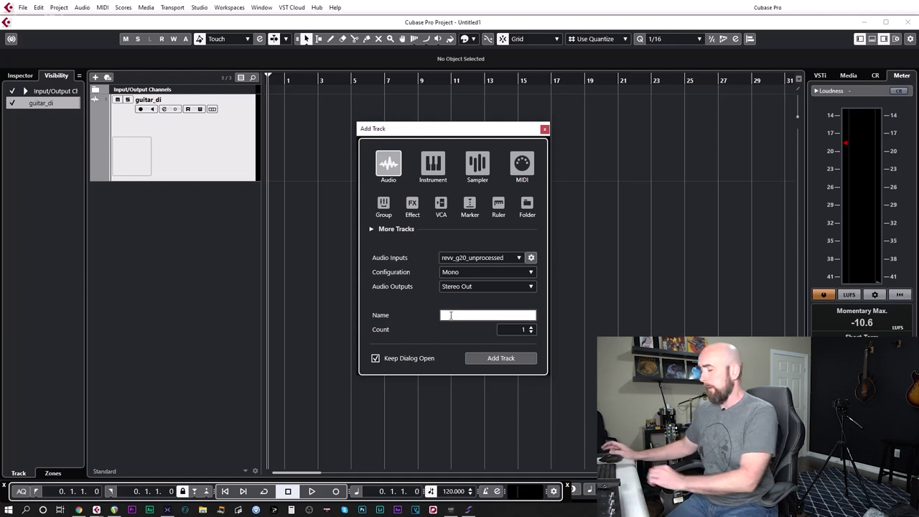
type("evv_g20_unprocessed")
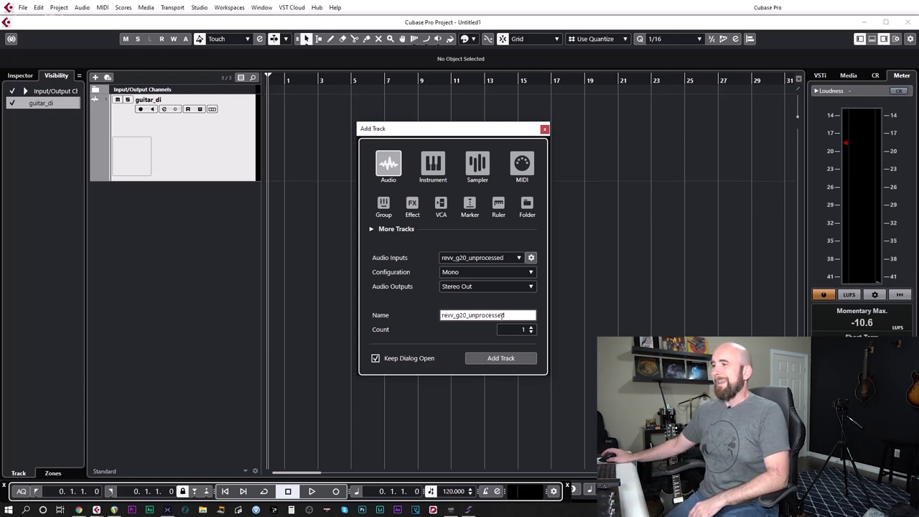
left_click(509, 358)
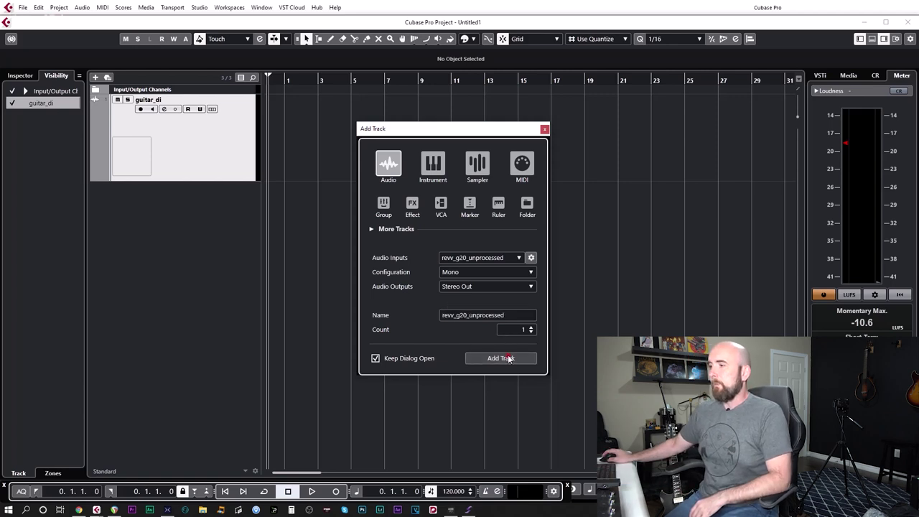
- Add a mono audio track named revv_g20_processed fed by the revv_g20processed bus
left_click(518, 258)
left_click(503, 420)
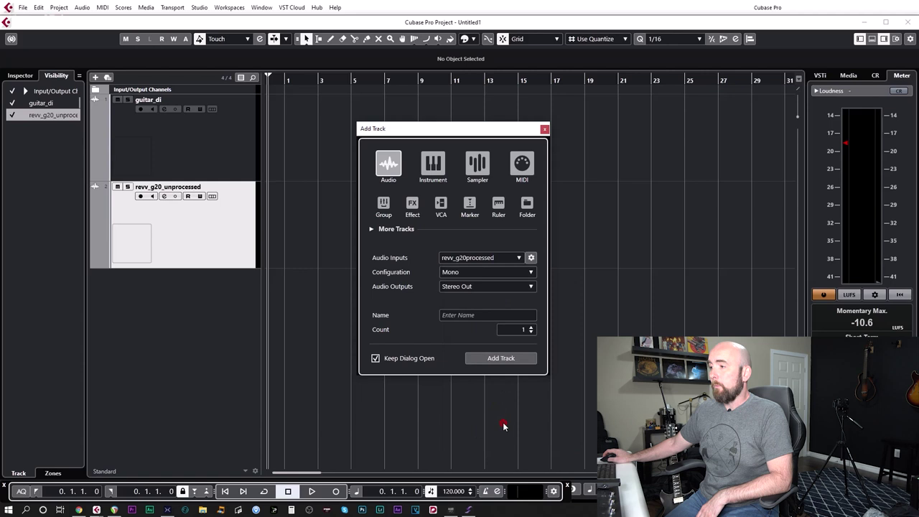
left_click(468, 318)
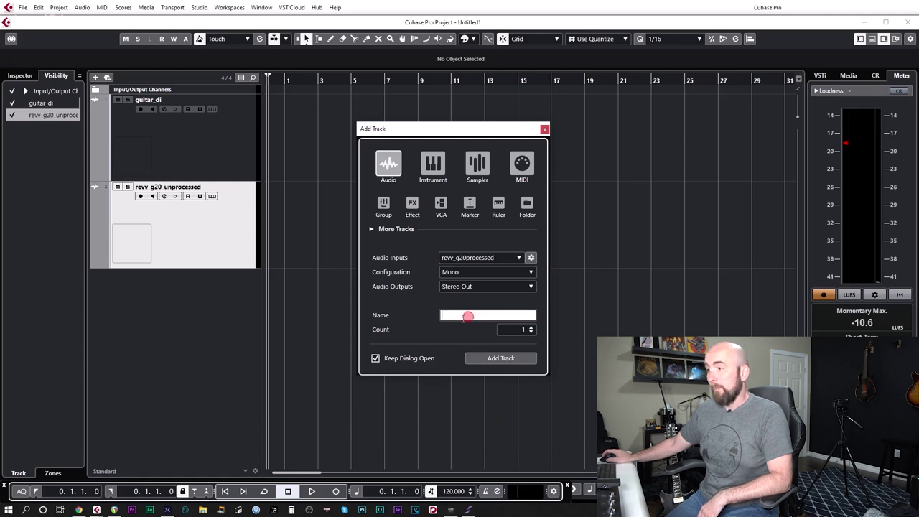
type("revv_g20_pro")
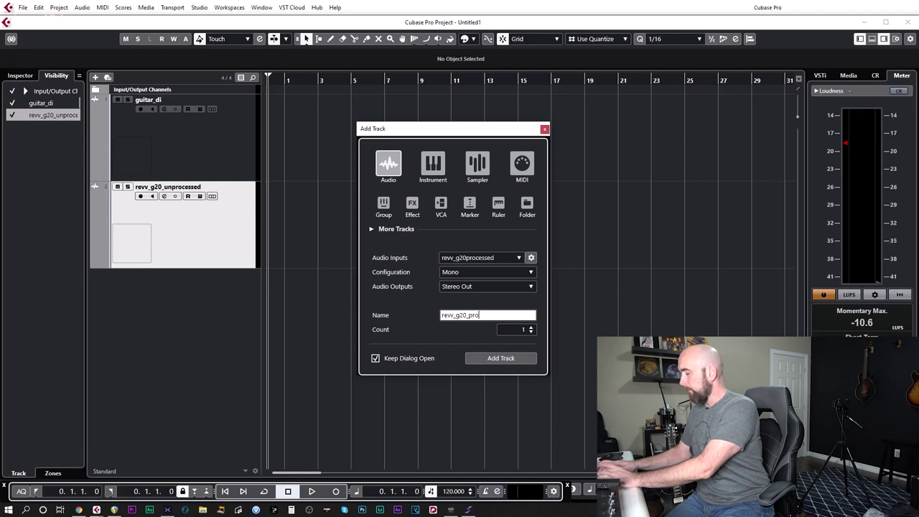
type("cessed")
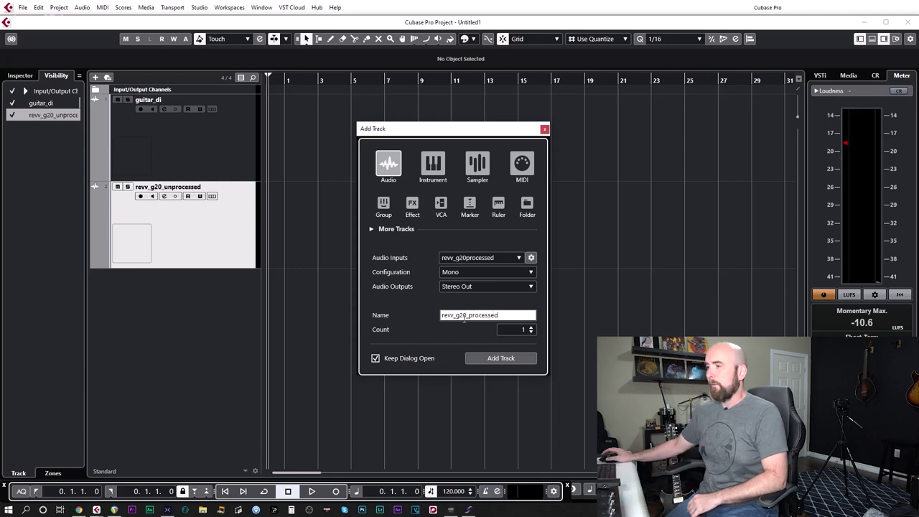
left_click(475, 347)
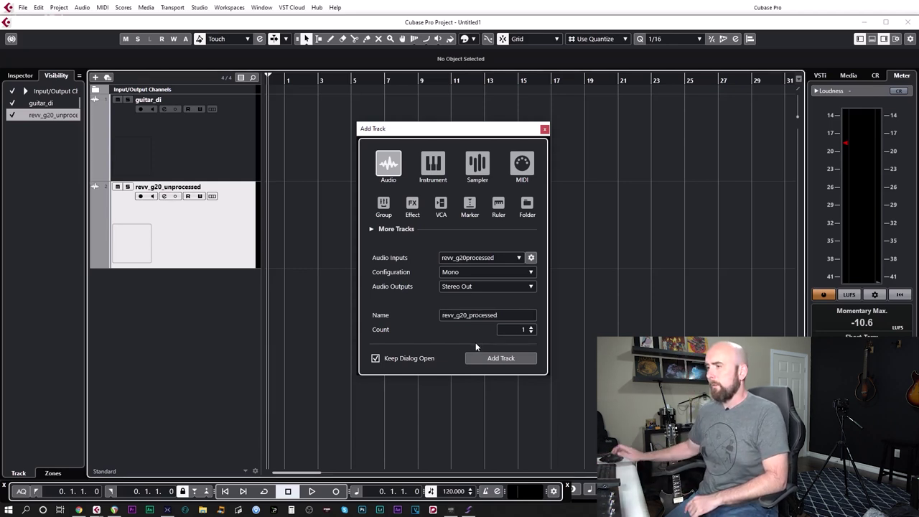
left_click(508, 360)
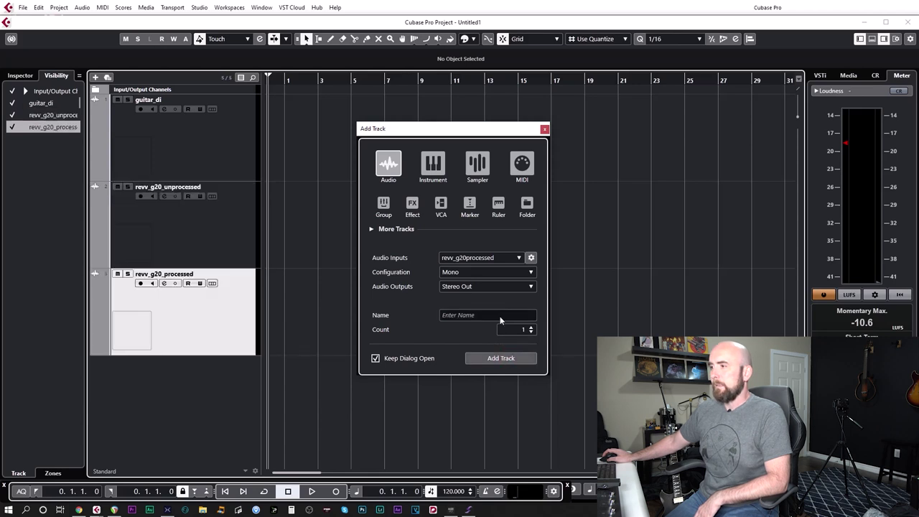
- Add a mono audio track named revv_purple_helix fed by the revv_purple_helix bus
left_click(484, 258)
left_click(483, 429)
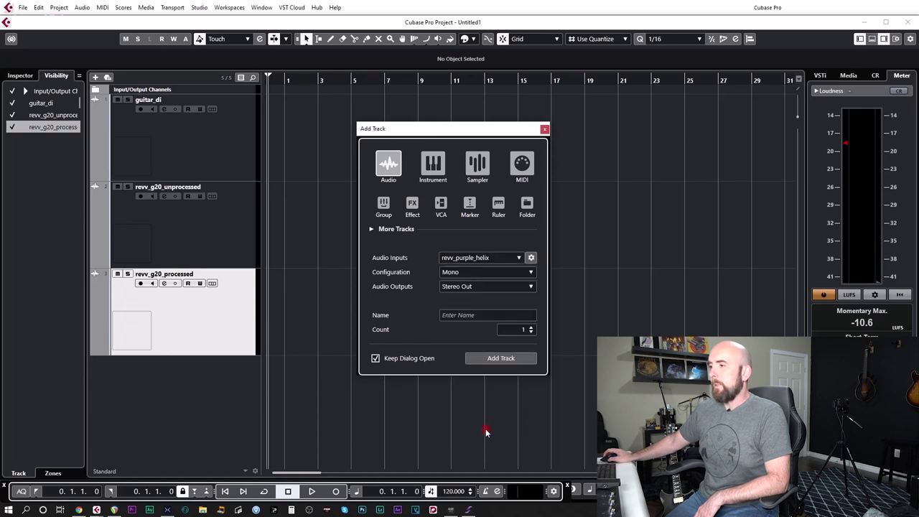
left_click(479, 316)
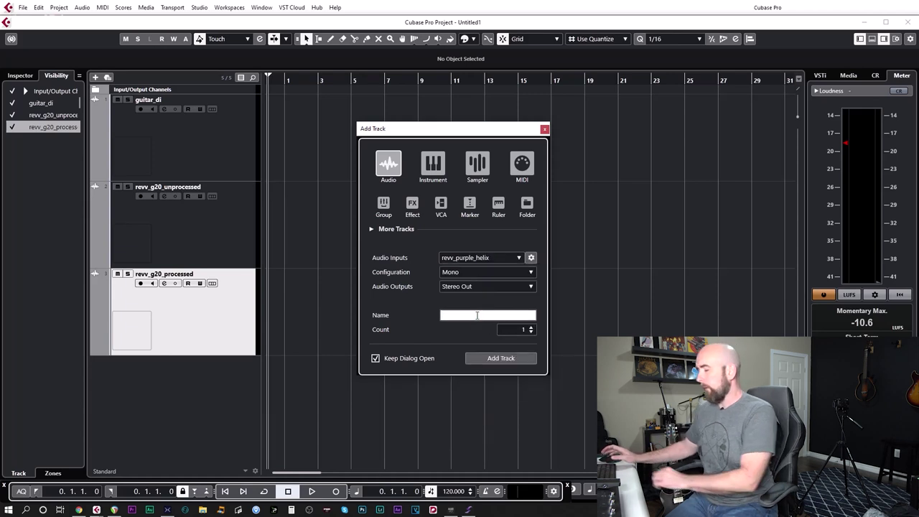
type("revv_purple_heliox")
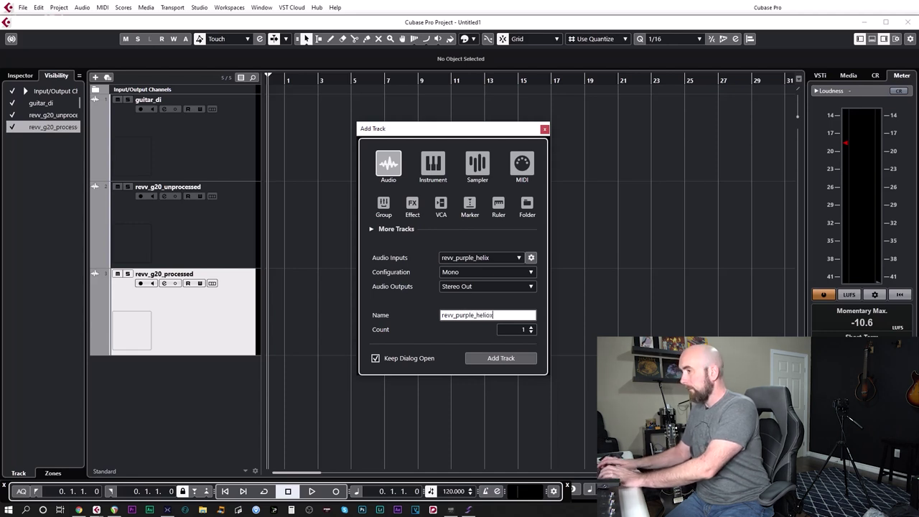
key("Left")
key("BackSpace")
key("Return")
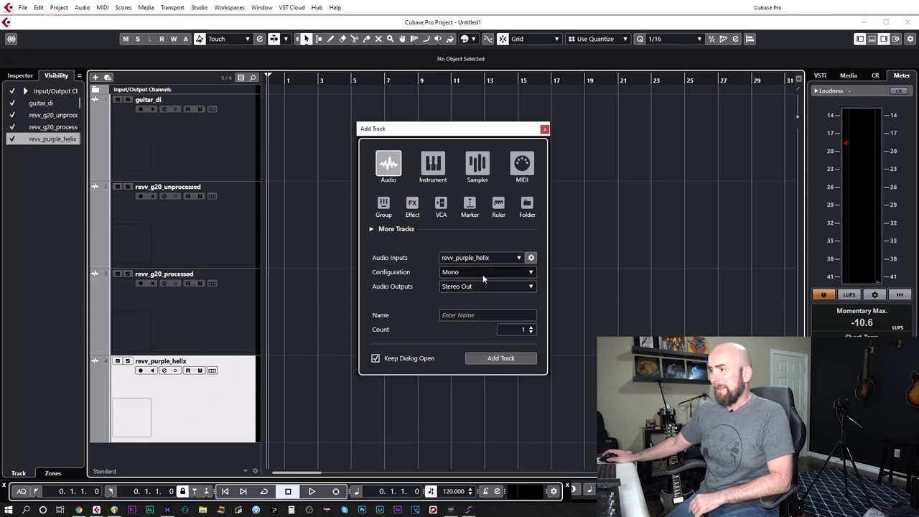
- Add a mono audio track named placater_helix fed by the placater_helix bus
left_click(514, 259)
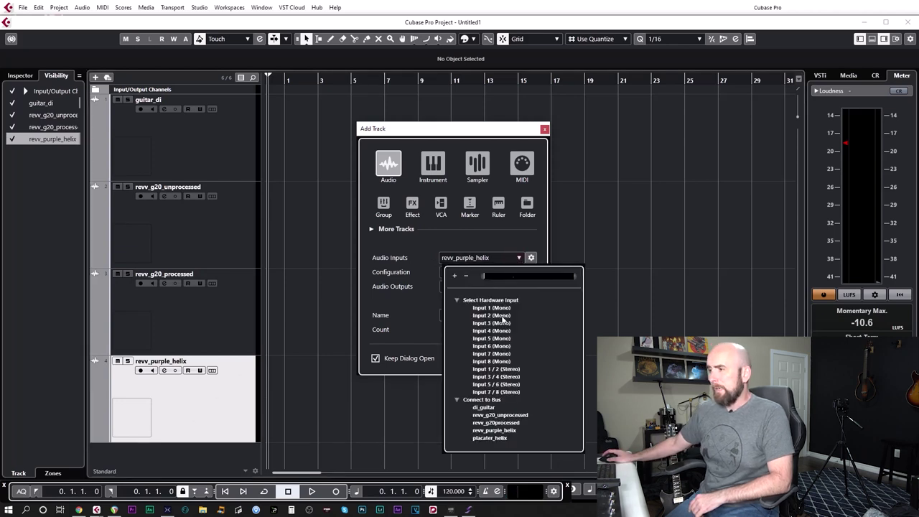
left_click(500, 439)
left_click(457, 318)
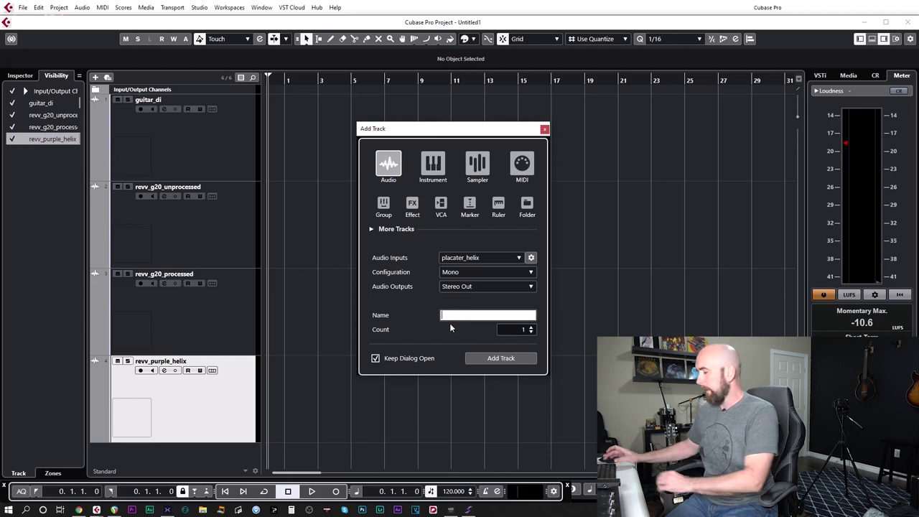
type("placater_helix")
key("Return")
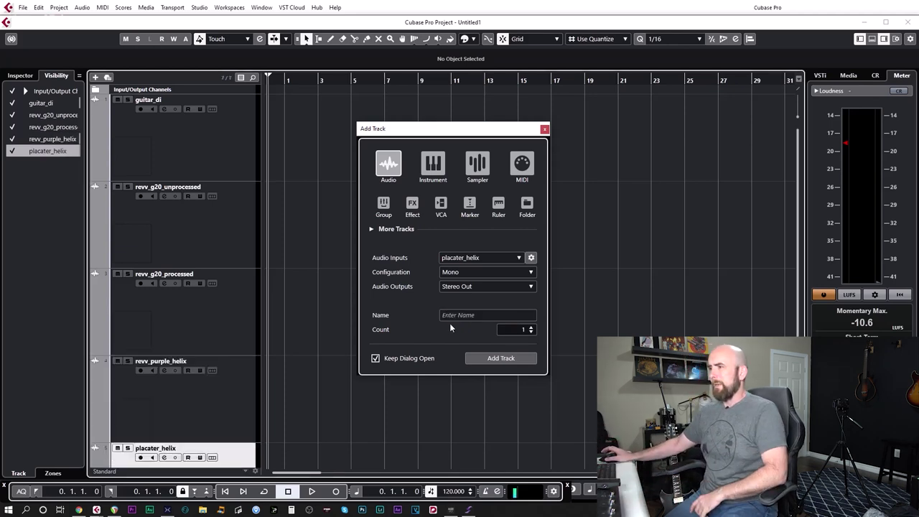
- Reduce the height of all five tracks together and place guitar_di first in the track list, closing the Add Track dialog
left_click(209, 156, "shift")
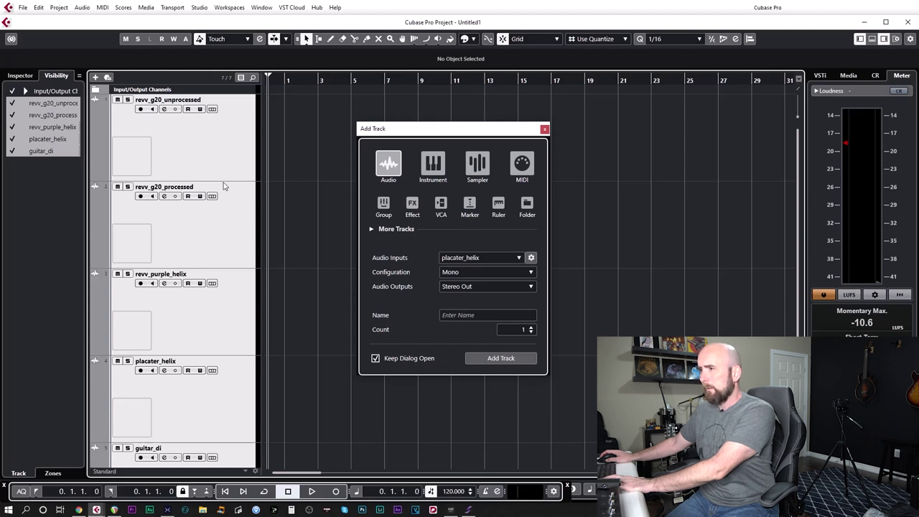
left_click_drag(226, 183, 227, 138)
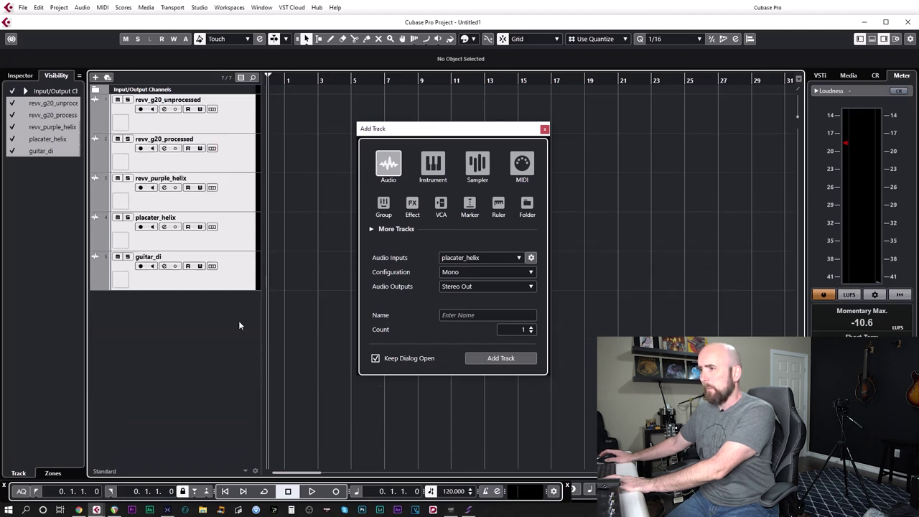
left_click_drag(240, 277, 232, 104)
left_click(544, 129)
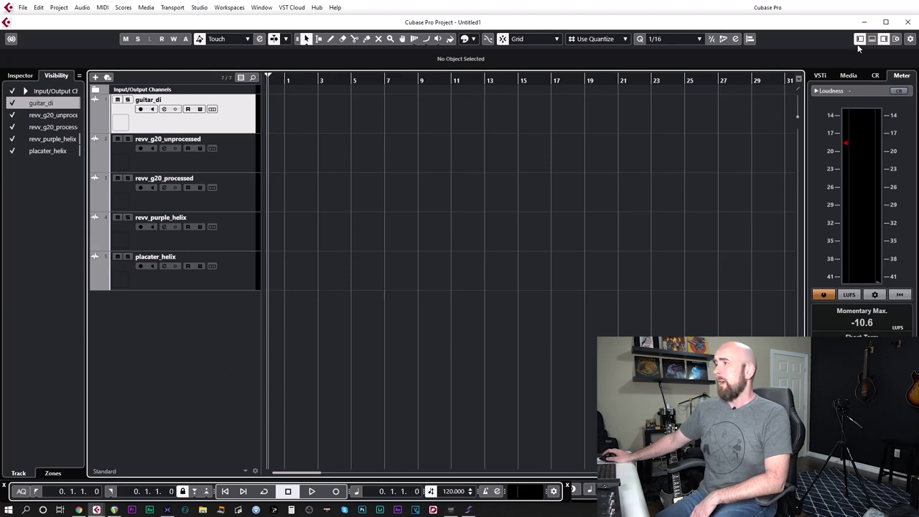
- Show the MixConsole within the project window and open it in its own window
key("ctrl+alt+e")
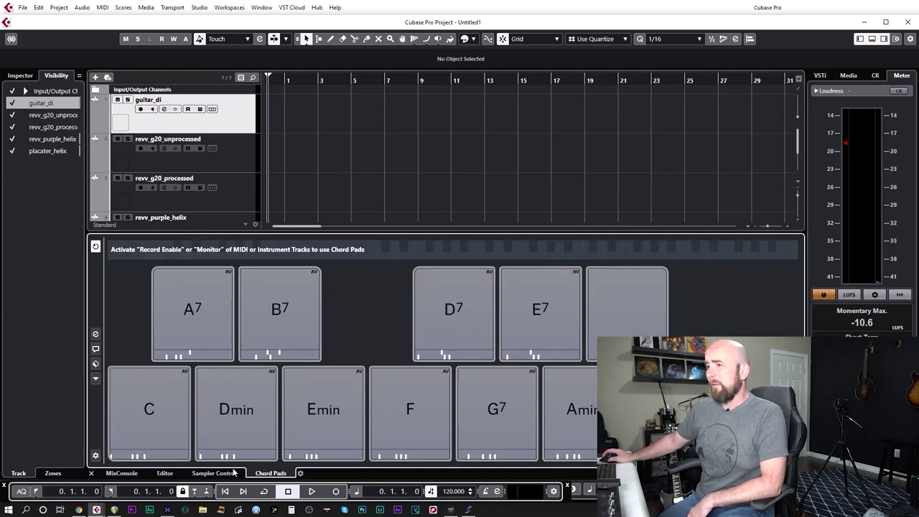
left_click(122, 473)
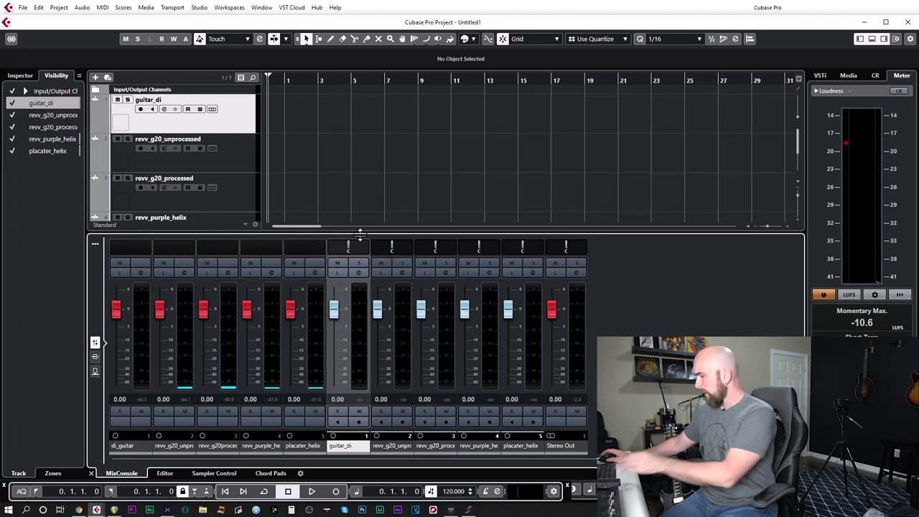
left_click(835, 24)
left_click_drag(918, 43, 168, 33)
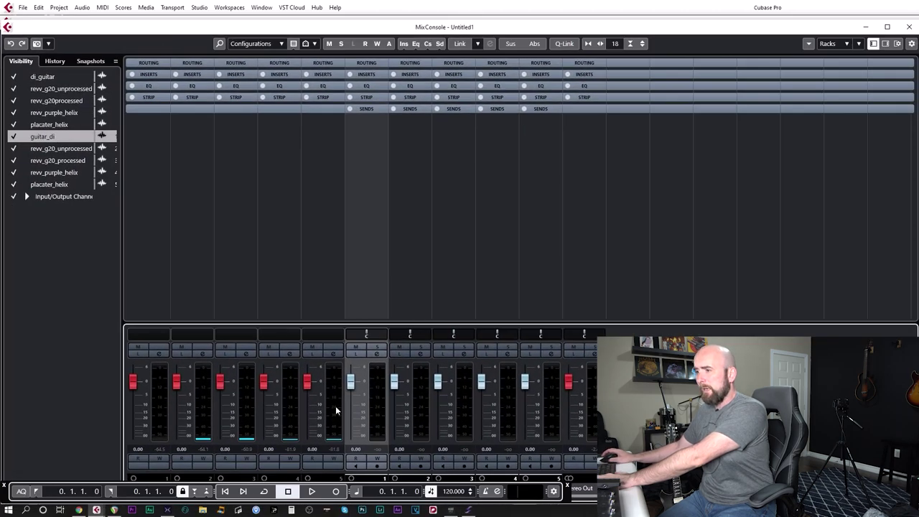
- Show the channels' input and output routing in the MixConsole, close the console and hide the project window's lower zone
left_click(368, 63)
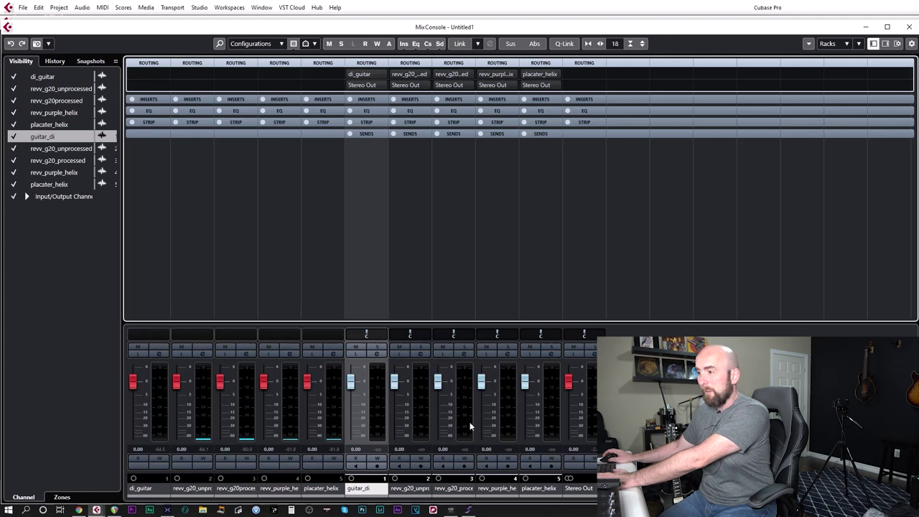
left_click(908, 27)
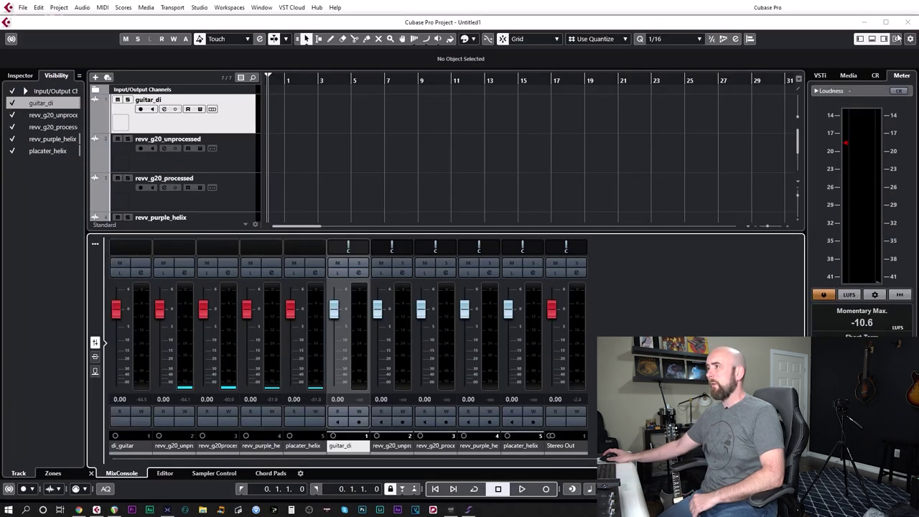
key("ctrl+alt+e")
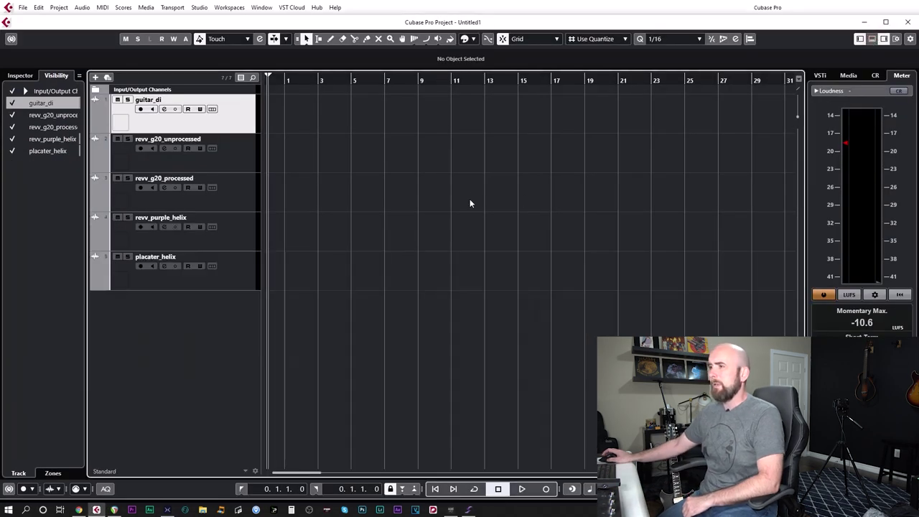
- Record-enable and mute all five audio tracks, and reopen the MixConsole in its own window to check the input levels
left_click(140, 109)
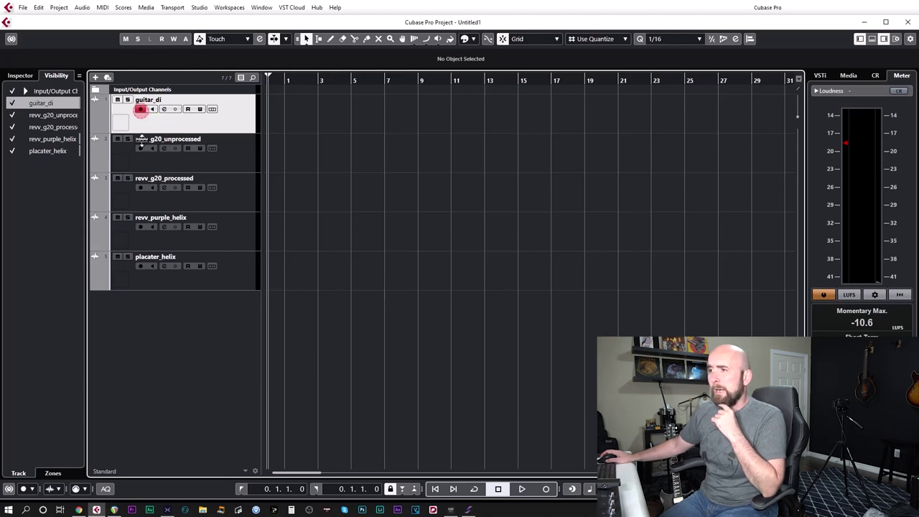
left_click(141, 186)
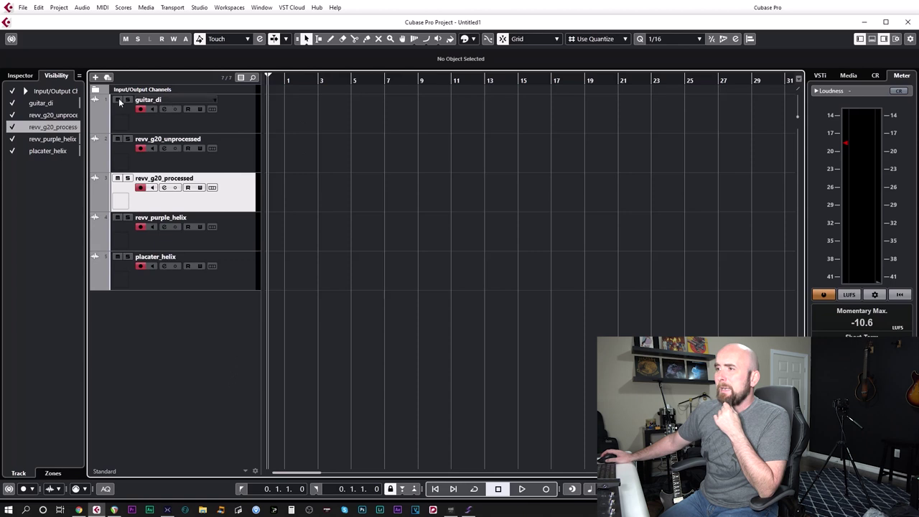
left_click(118, 178)
left_click(118, 218)
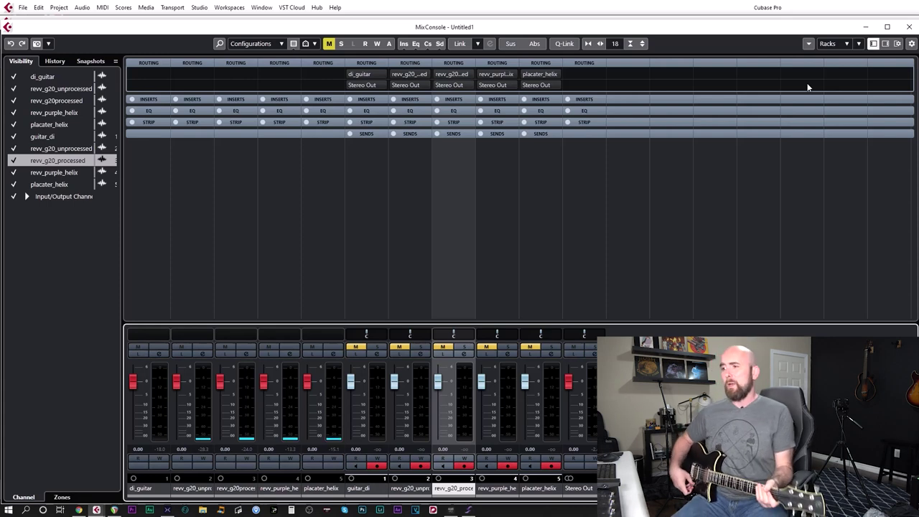
left_click_drag(763, 31, 760, 30)
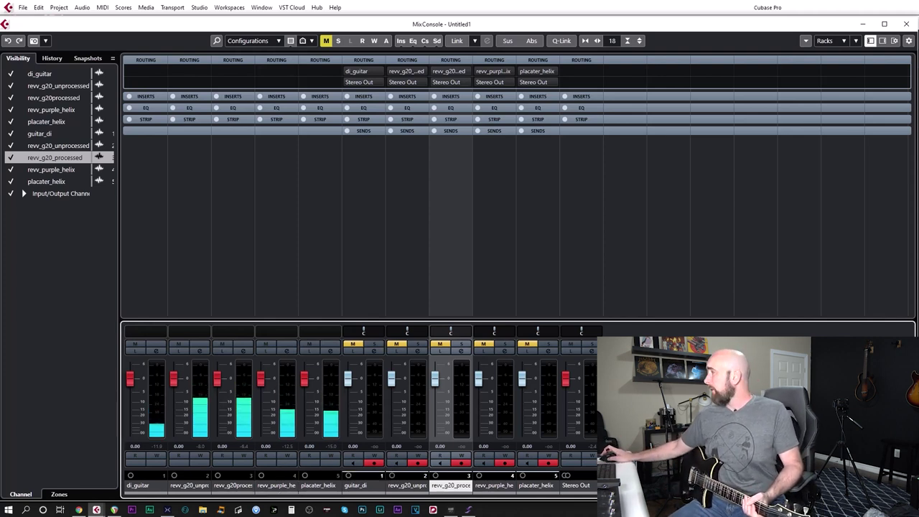
- Switch to HX Edit and raise the level of the preset's USB 3/4 output to about +4.4 dB
key("alt+Tab")
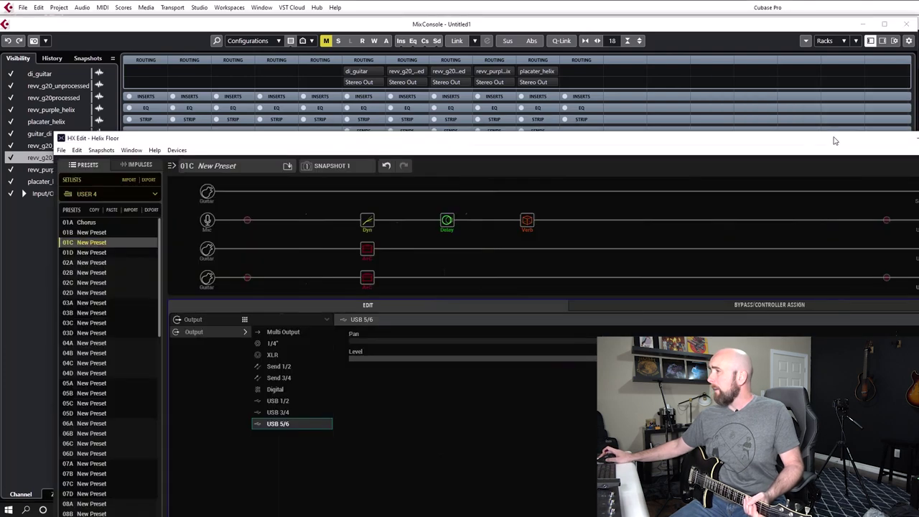
double_click(834, 141)
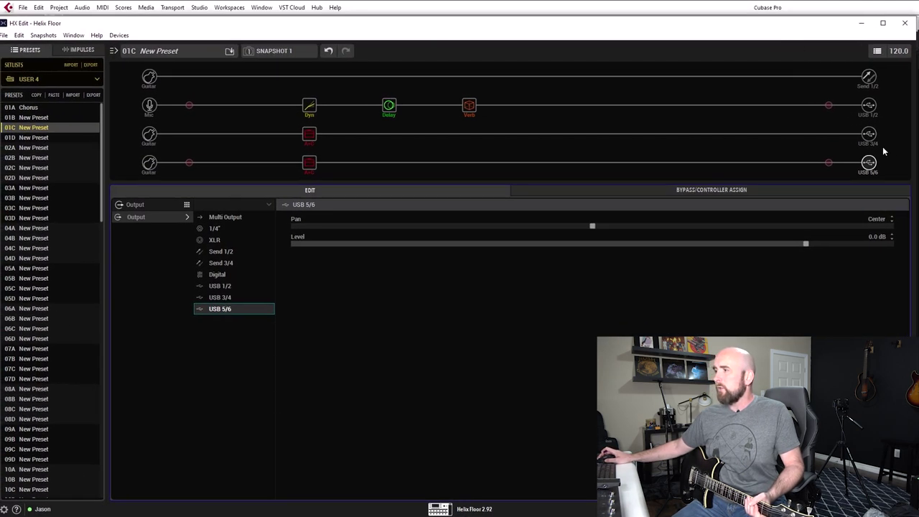
left_click(875, 140)
scroll(851, 244, "up", 2)
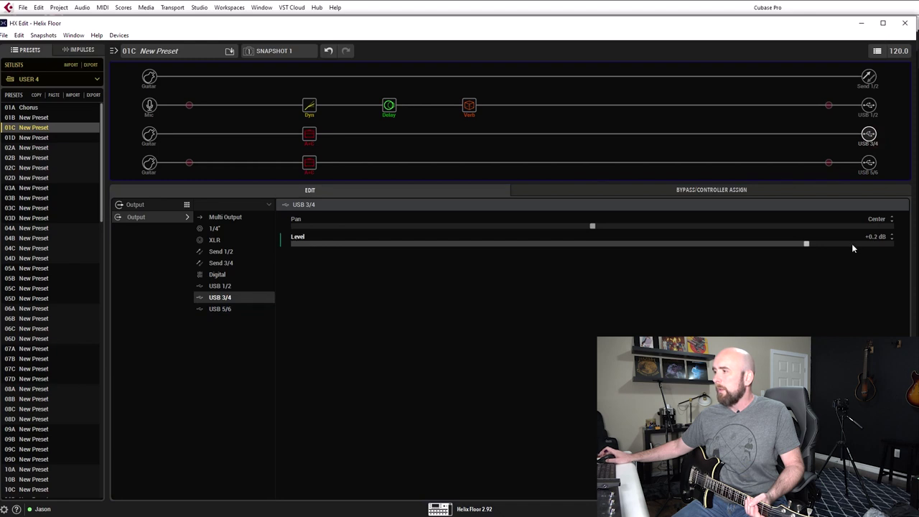
scroll(852, 243, "up", 6)
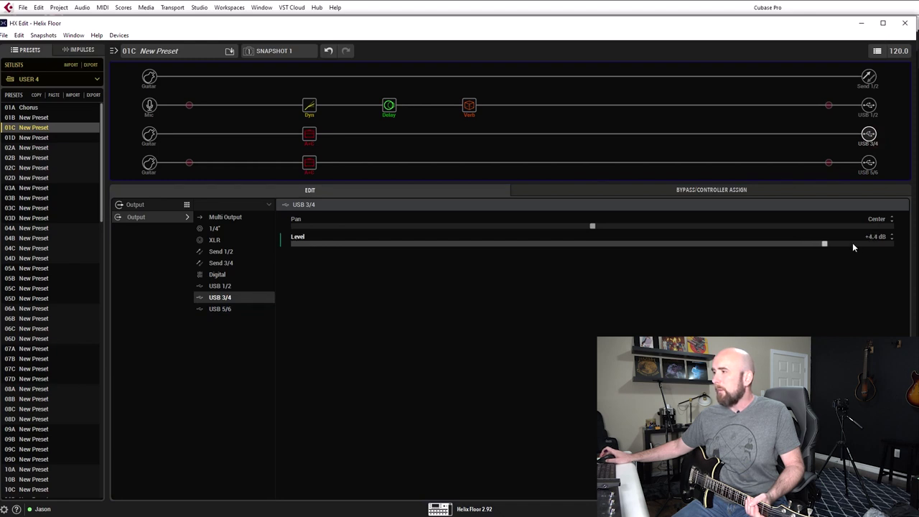
- Raise the level of the USB 5/6 output to +5.0 dB and return to the Cubase MixConsole
left_click(869, 162)
scroll(852, 243, "up", 8)
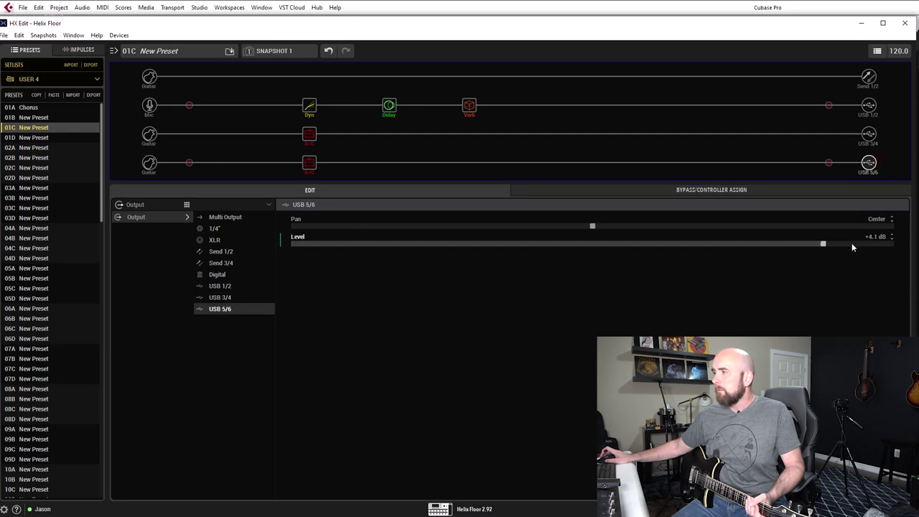
left_click(861, 23)
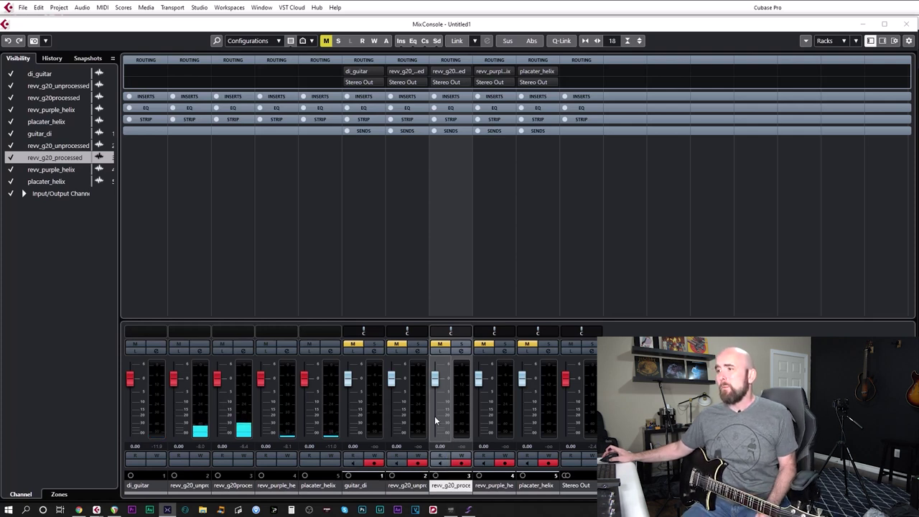
- Audition the live guitar on revv_g20_unprocessed and then on revv_g20_processed, with monitoring on and only the auditioned track unmuted
left_click(396, 461)
left_click(395, 346)
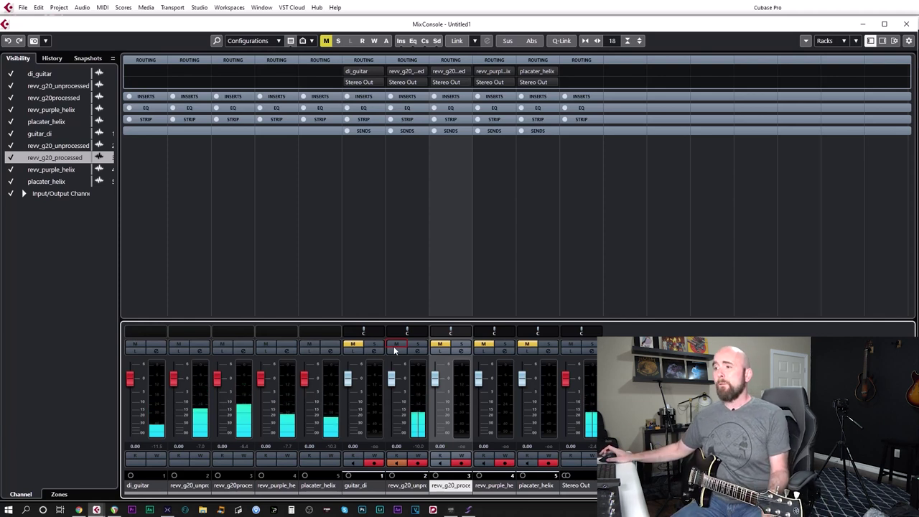
left_click(396, 344)
left_click(440, 344)
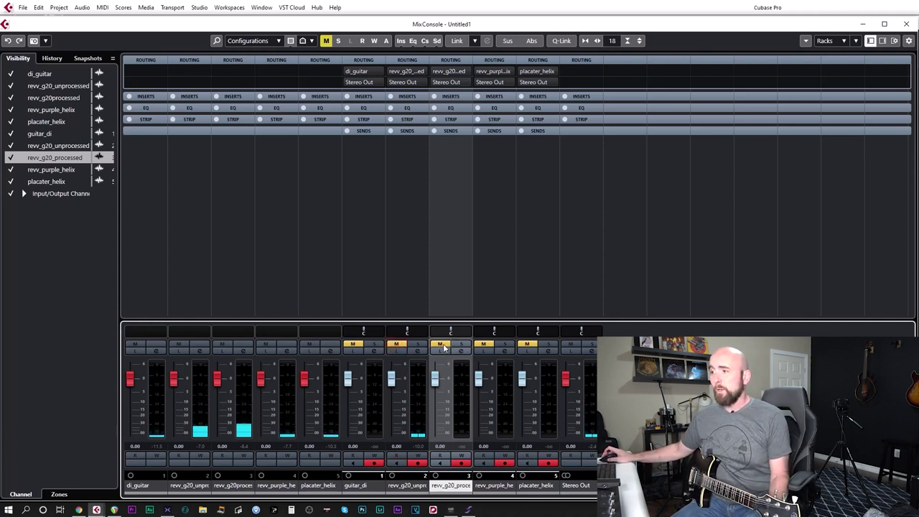
left_click(440, 463)
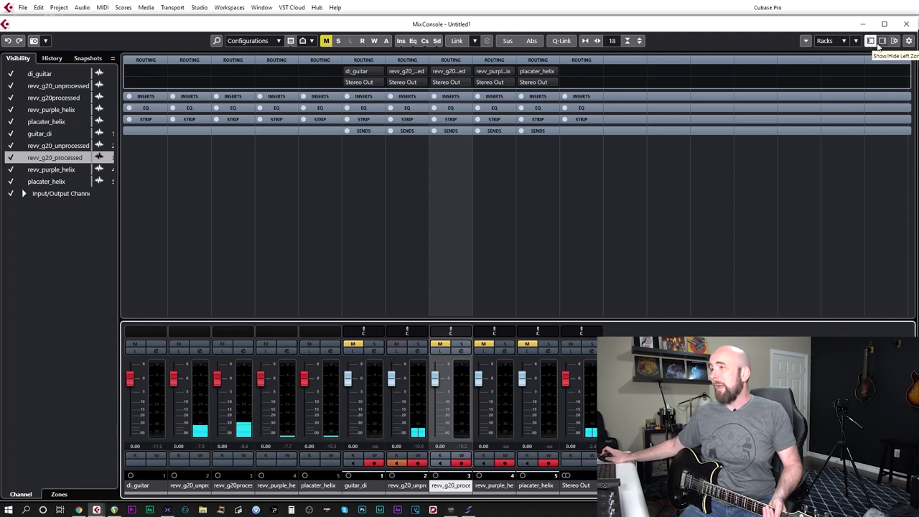
- Close the MixConsole and record a guitar take of about 25 bars onto all five armed tracks at once
left_click(905, 24)
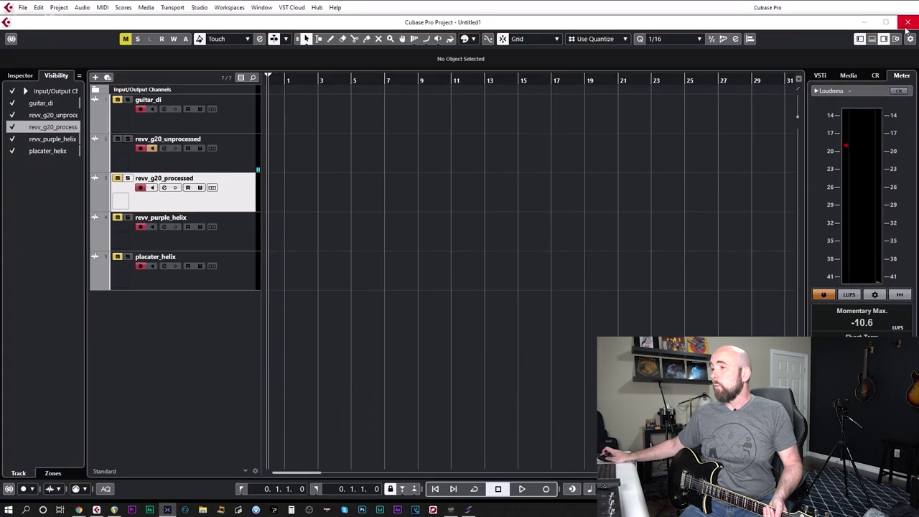
left_click(377, 26)
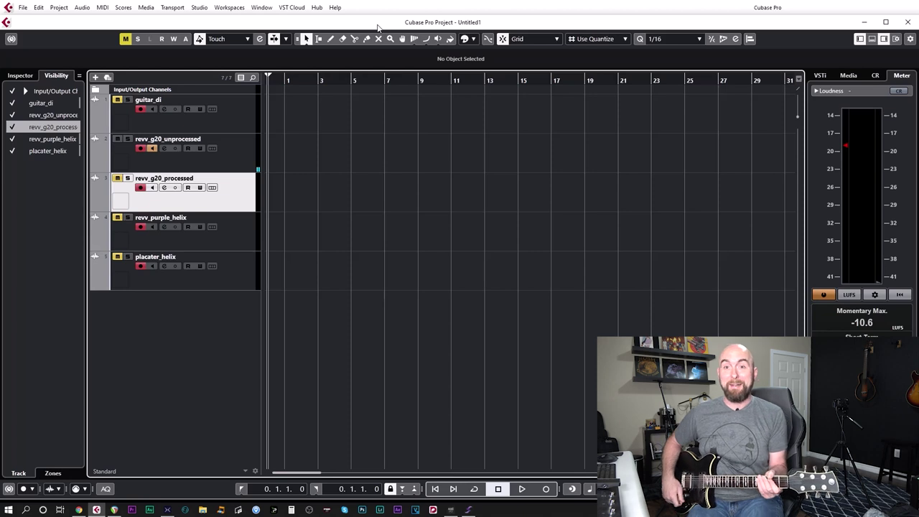
key("KP_Multiply")
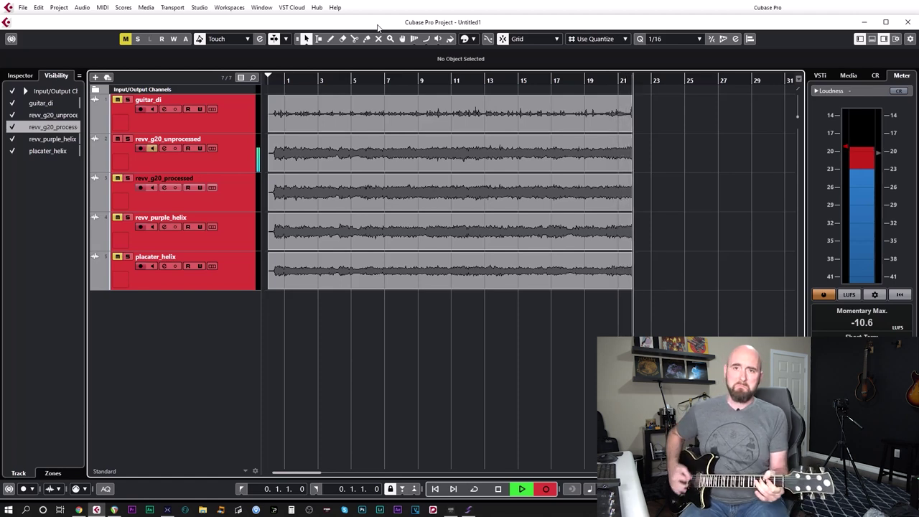
key("space")
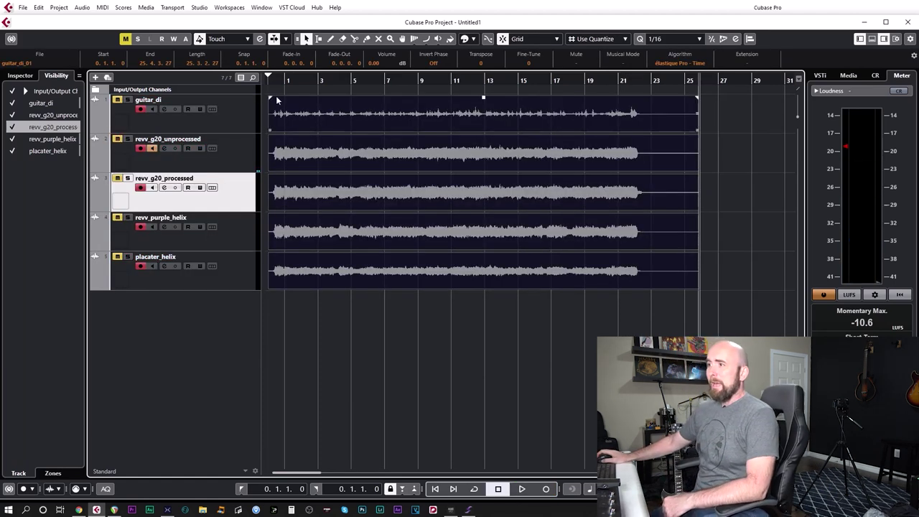
- Play back the recorded guitar_di track soloed, followed by revv_g20_unprocessed soloed with recording disarmed on all tracks
left_click_drag(283, 81, 245, 97)
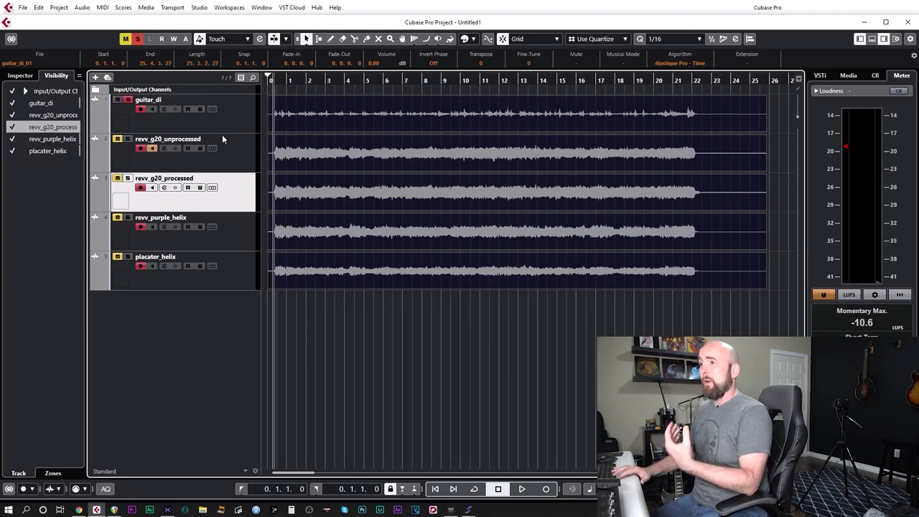
key("space")
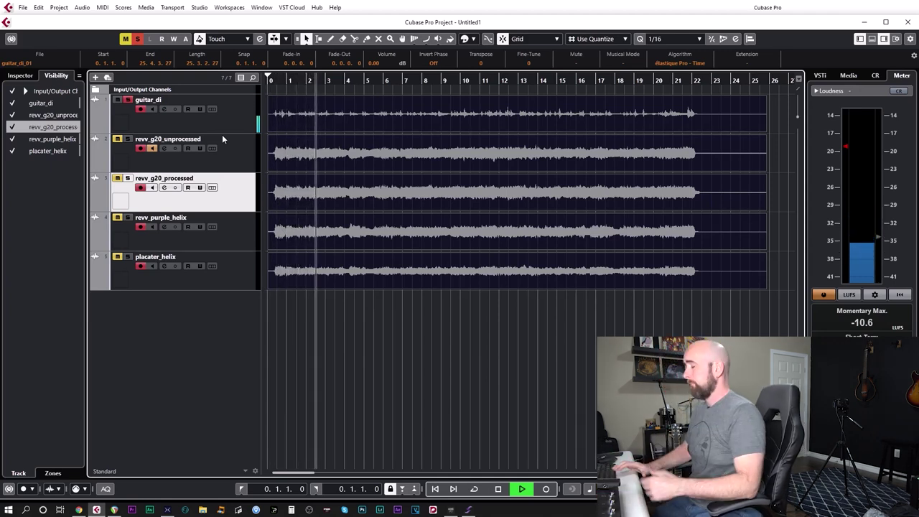
key("space")
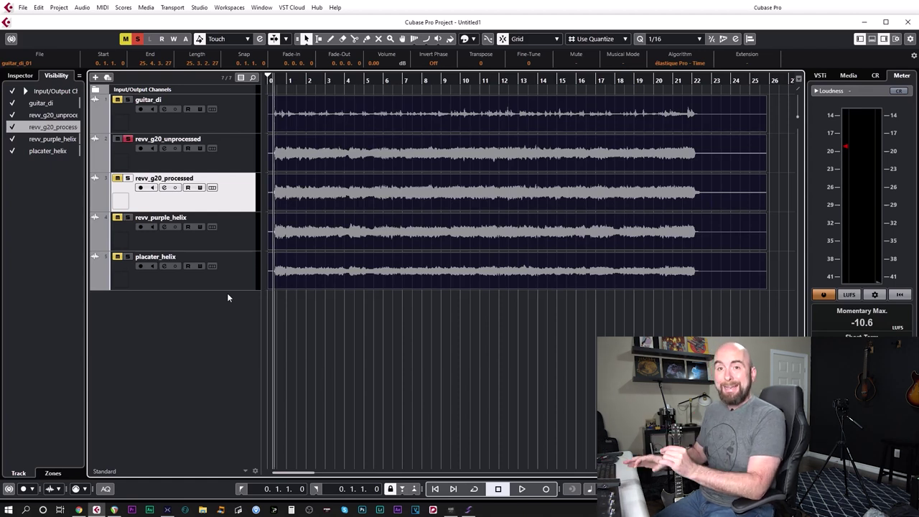
key("space")
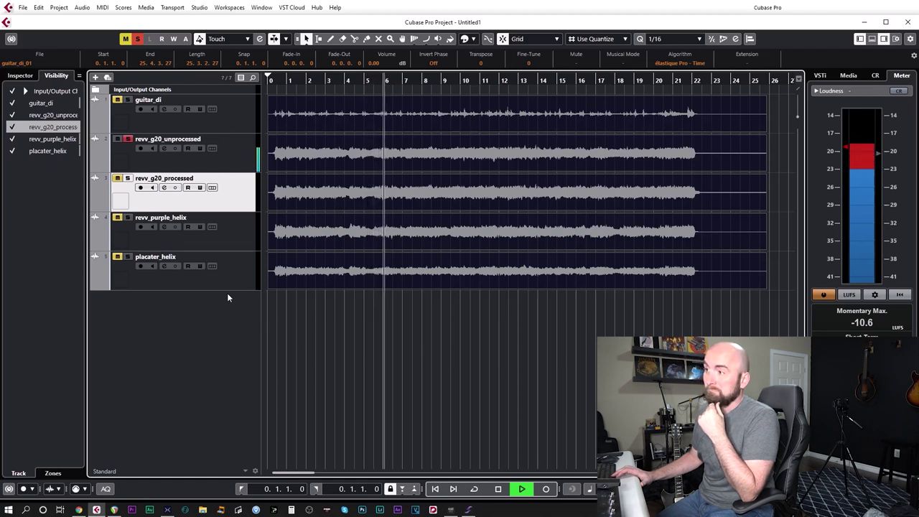
key("space")
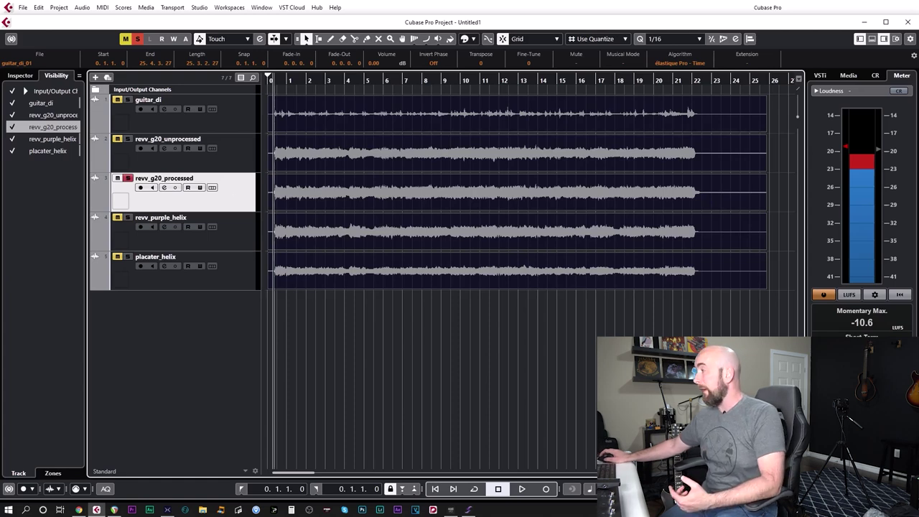
- Check the HX Edit preset briefly, return to Cubase and play back revv_g20_processed soloed
key("alt+Tab")
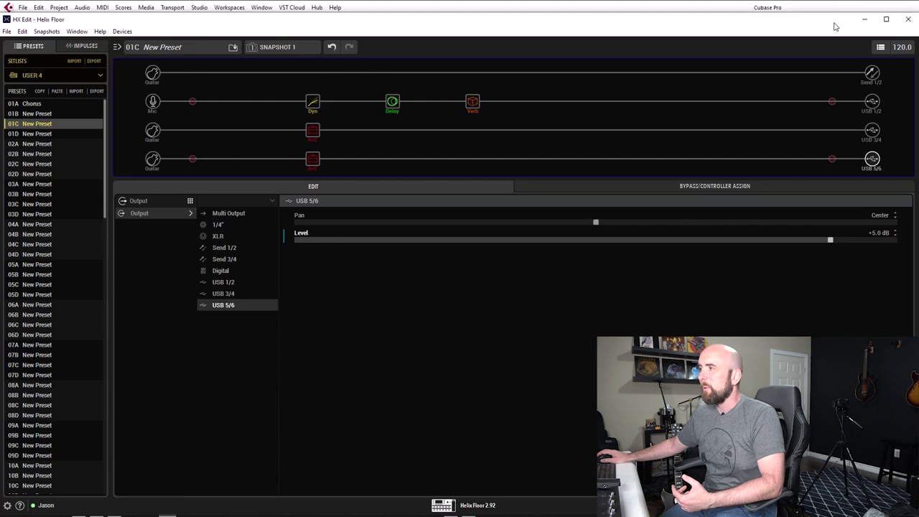
key("alt+Tab")
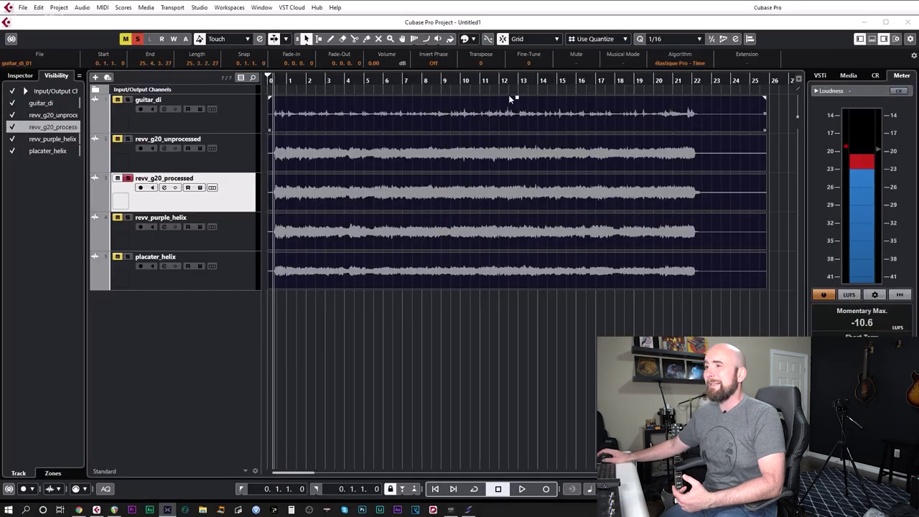
left_click(593, 28)
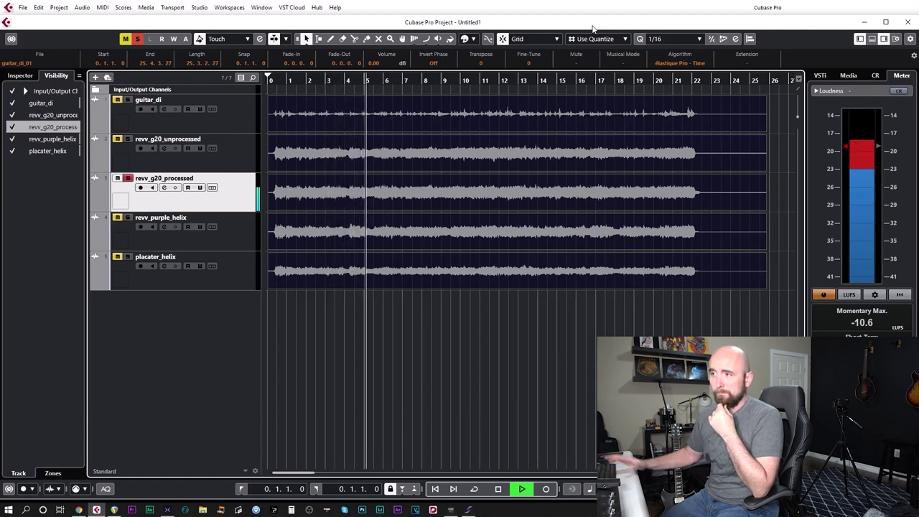
left_click(403, 126)
key("space")
- Play from the project start and compare unmuted revv_g20_unprocessed with revv_g20_processed by repeatedly switching the processed track's solo on and off
left_click(128, 179)
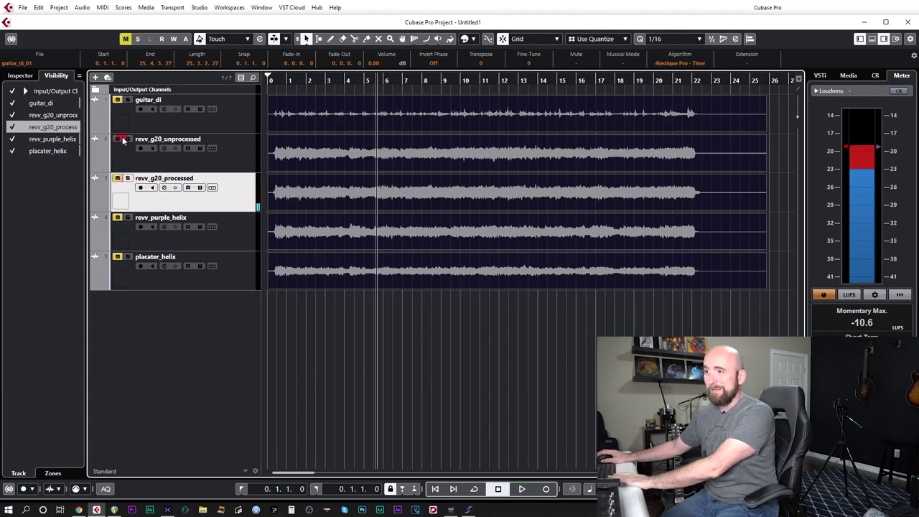
key("Home")
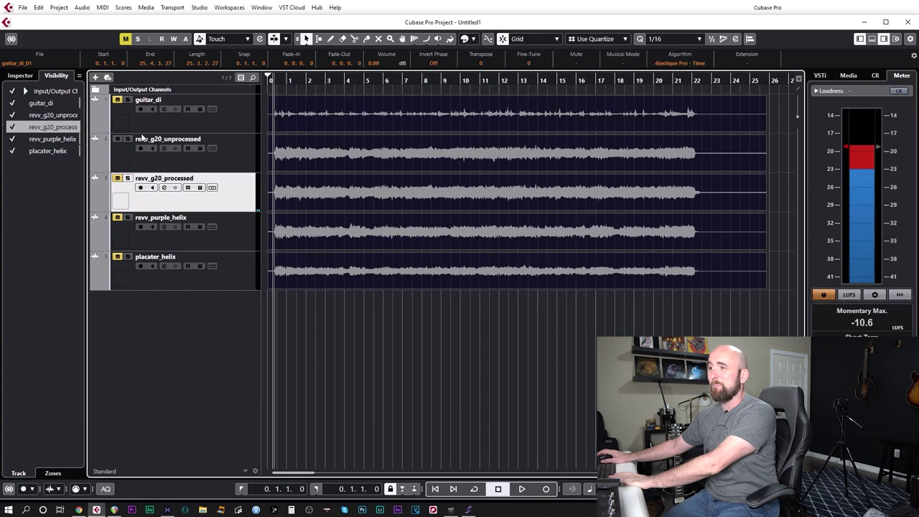
key("space")
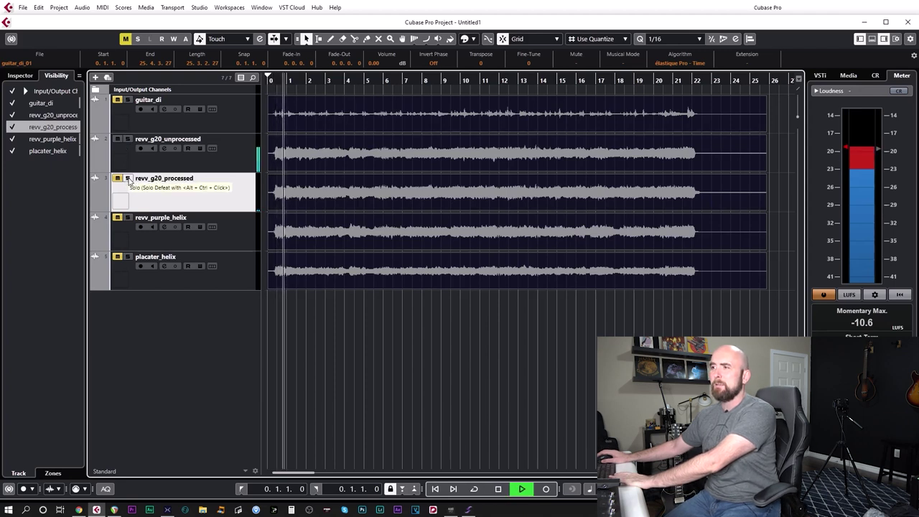
left_click(128, 179)
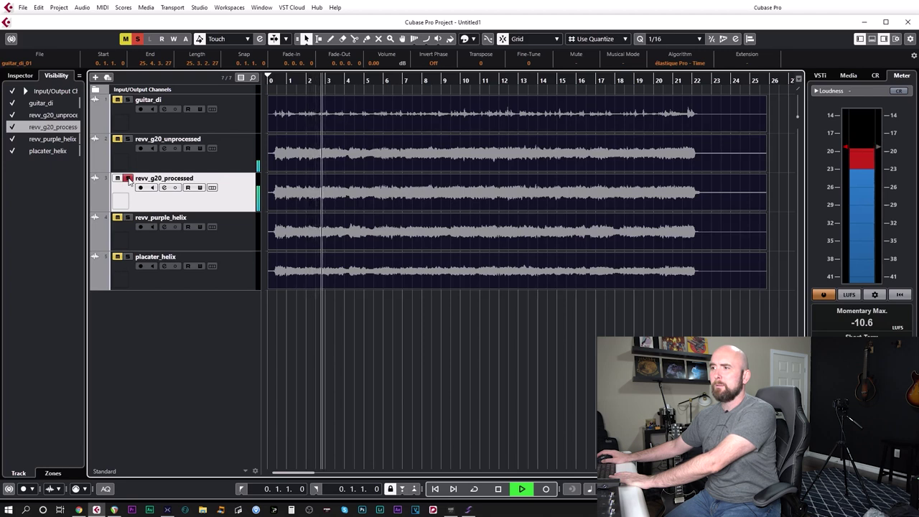
left_click(128, 179)
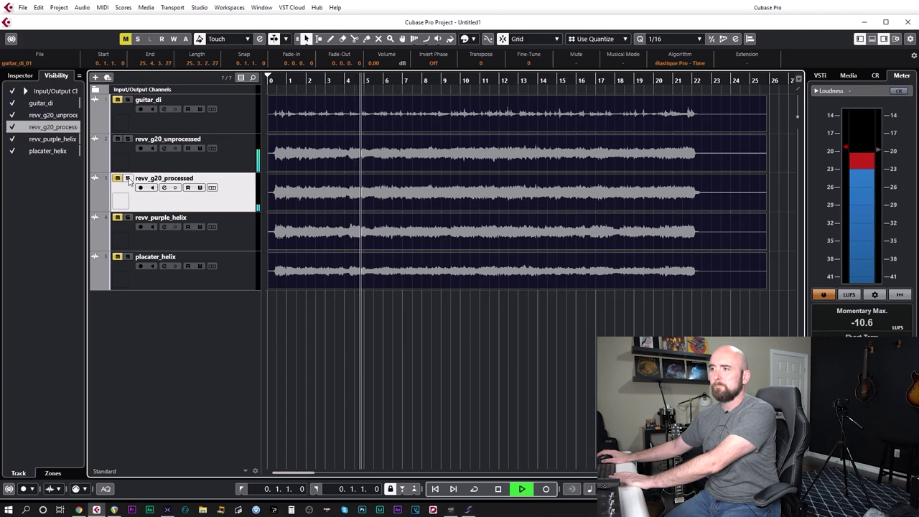
left_click(127, 178)
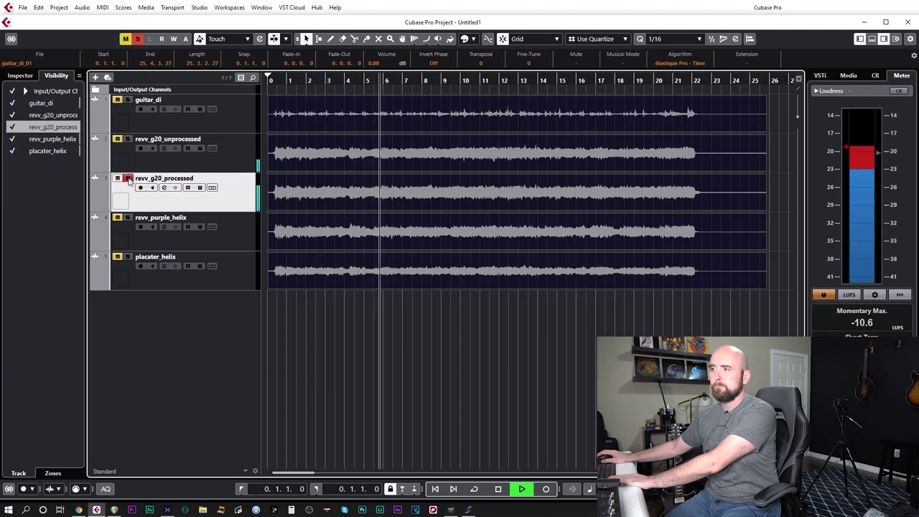
left_click(127, 179)
key("space")
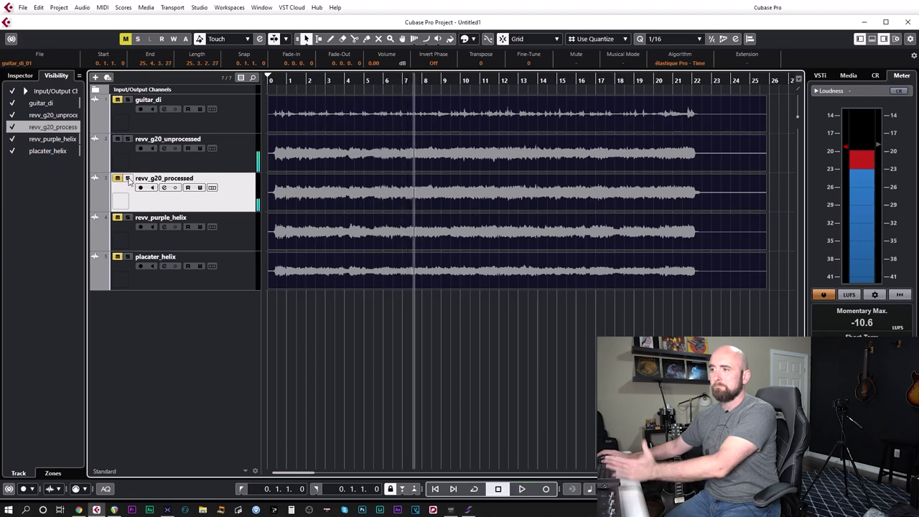
- Mute revv_g20_unprocessed, return to the project start and play back revv_purple_helix soloed
left_click(118, 141)
left_click(118, 140)
left_click(274, 81)
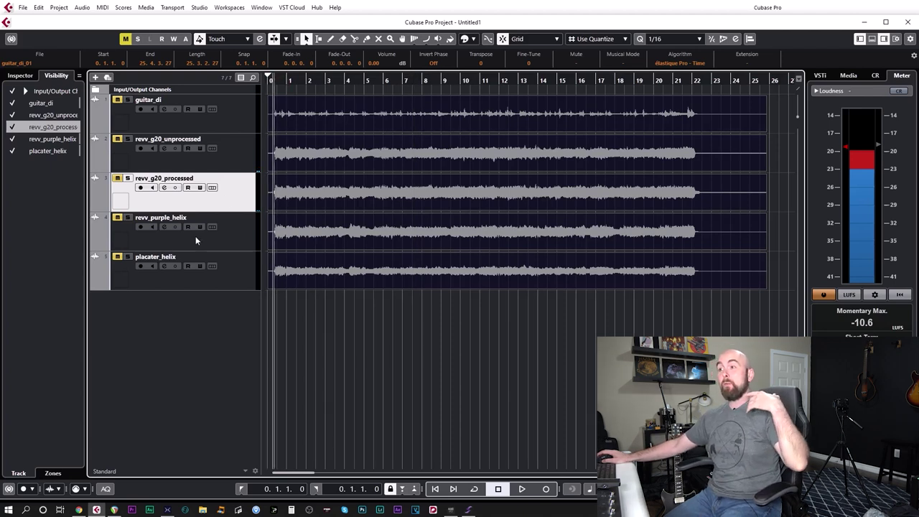
left_click(128, 218)
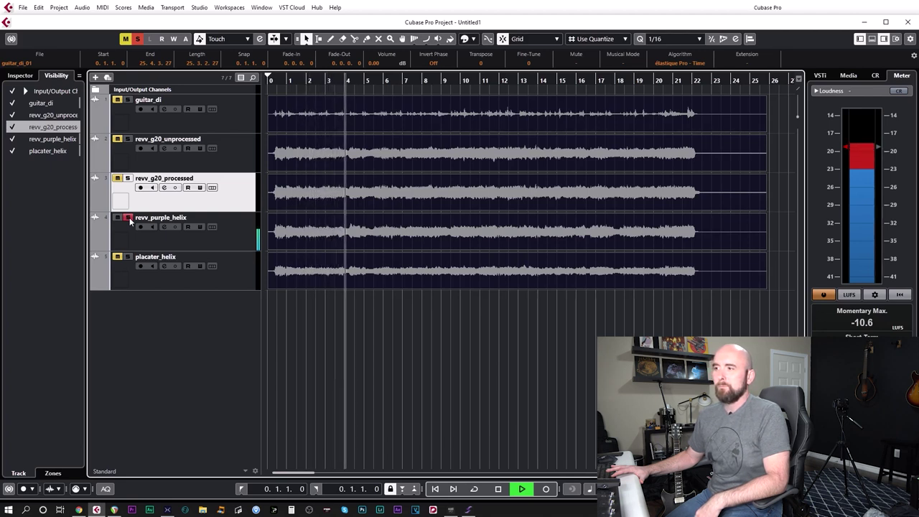
key("space")
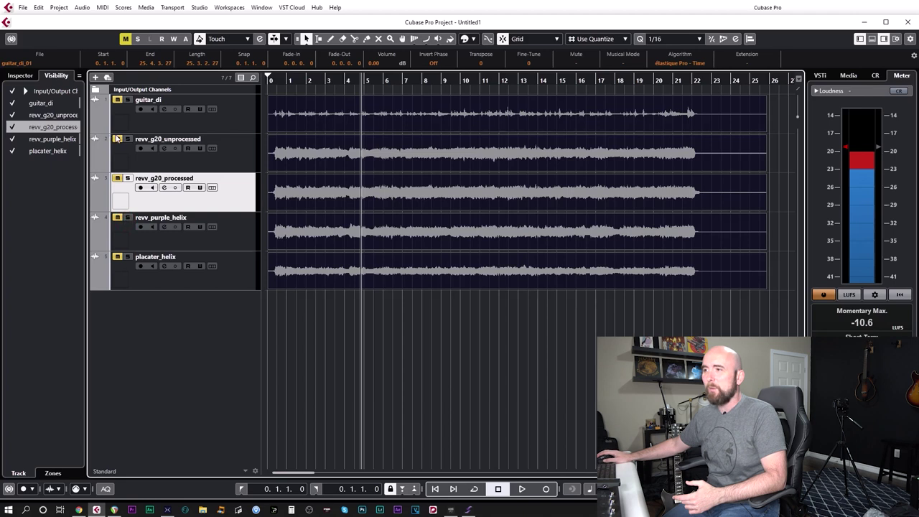
- Play from the project start with revv_g20_unprocessed unmuted and switch revv_purple_helix's solo on and off to compare them
key("Home")
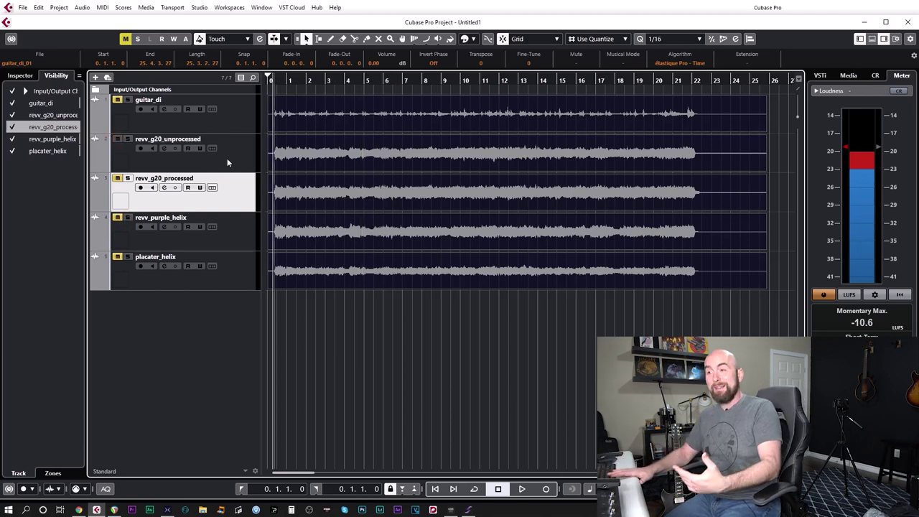
key("space")
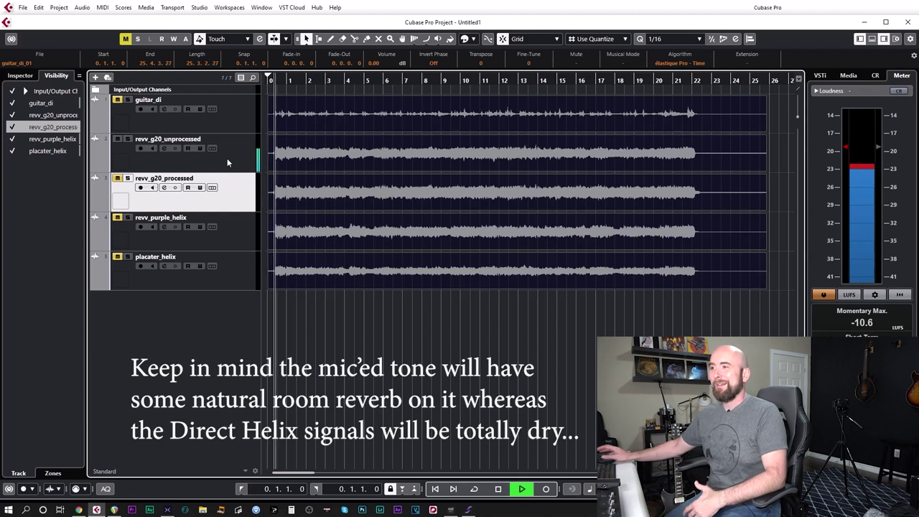
left_click(130, 218)
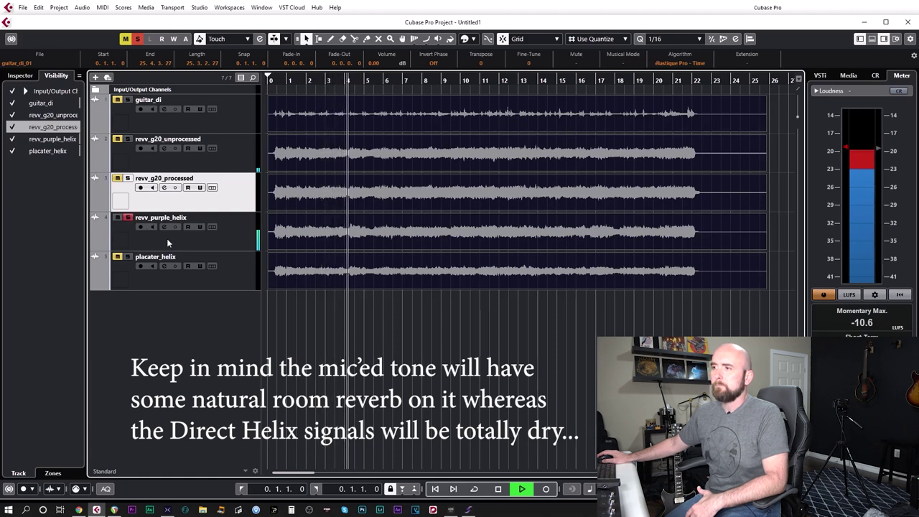
left_click(127, 217)
- Select revv_purple_helix, show its channel fader in the Inspector, solo it and lower its volume to -2.75 dB
left_click(137, 242)
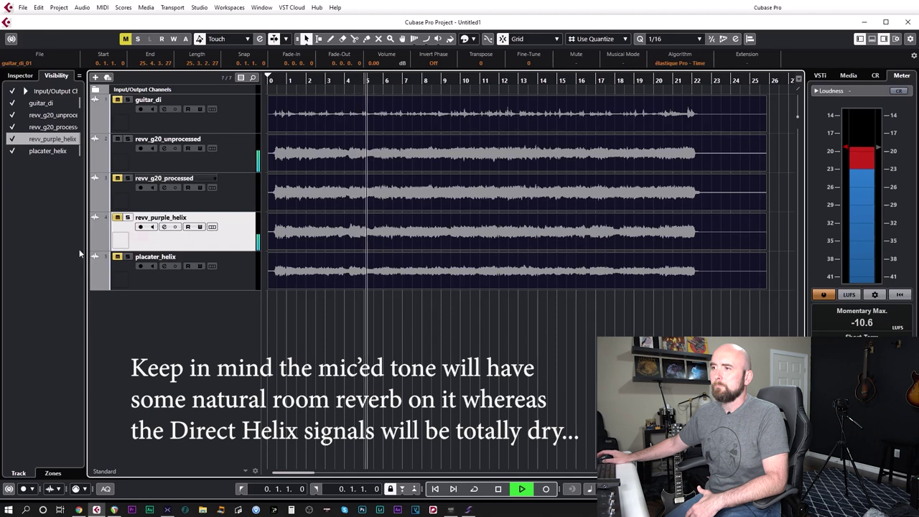
left_click(20, 75)
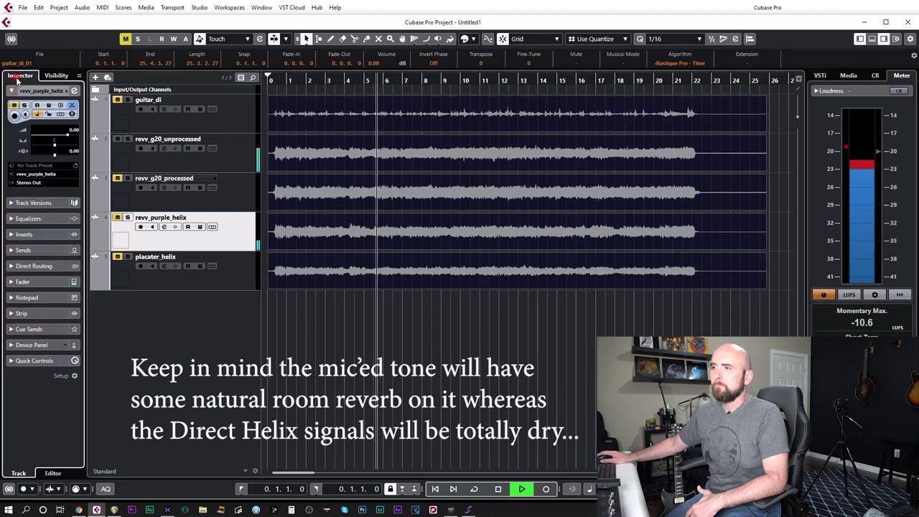
left_click(31, 311)
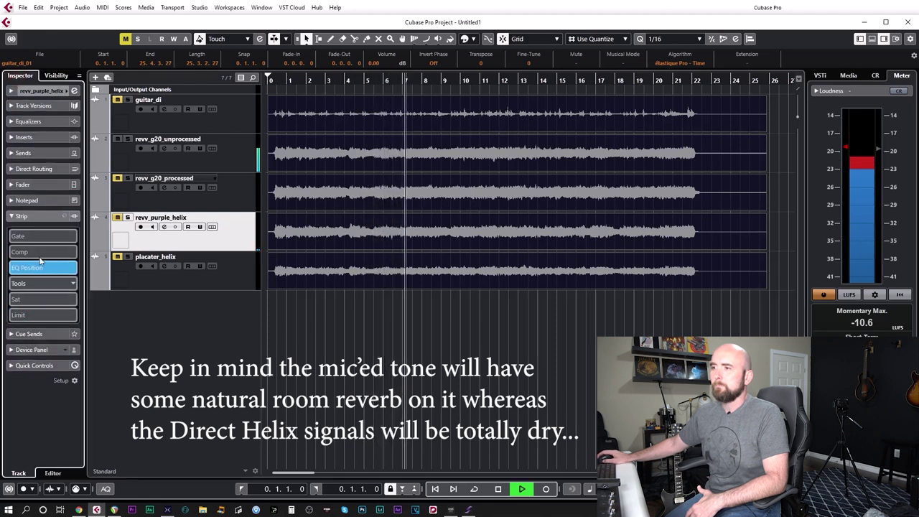
left_click(36, 91)
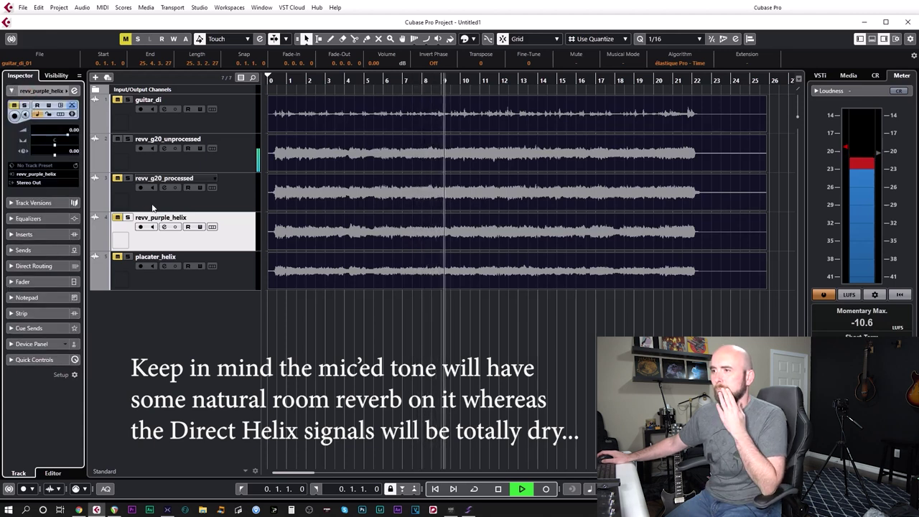
left_click(127, 217)
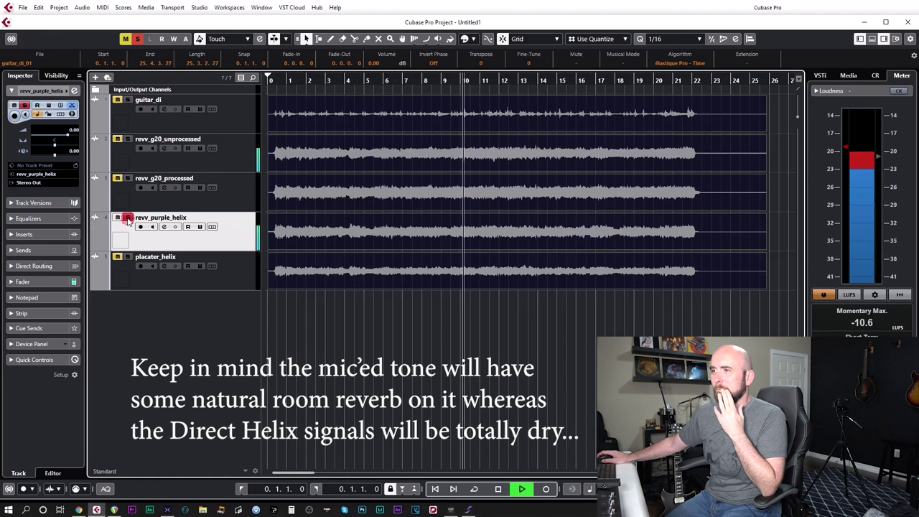
left_click(54, 284)
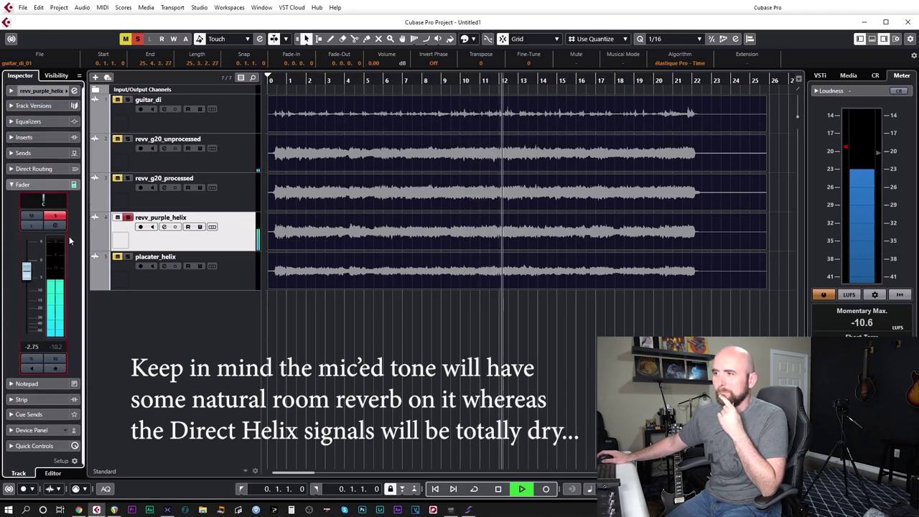
- Compare the level-matched revv_purple_helix with revv_g20_unprocessed by toggling its solo during playback, and stop playback
left_click(128, 218)
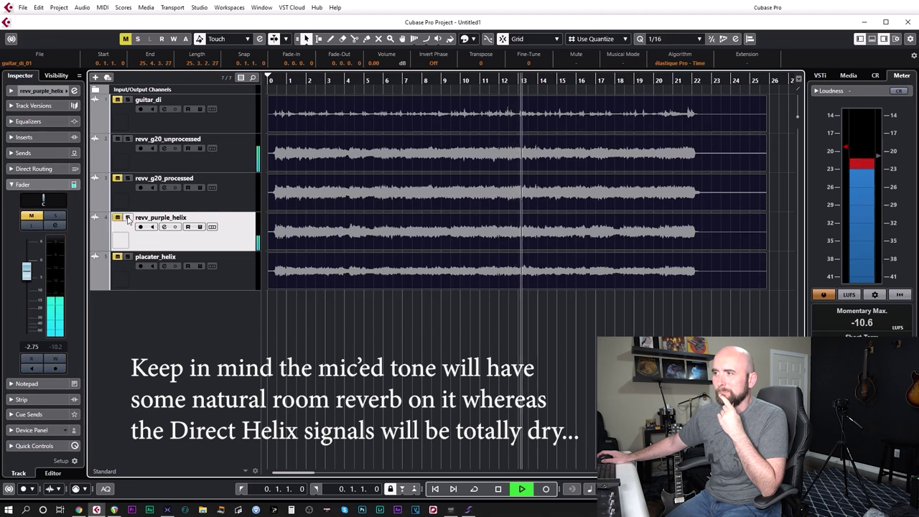
left_click(128, 218)
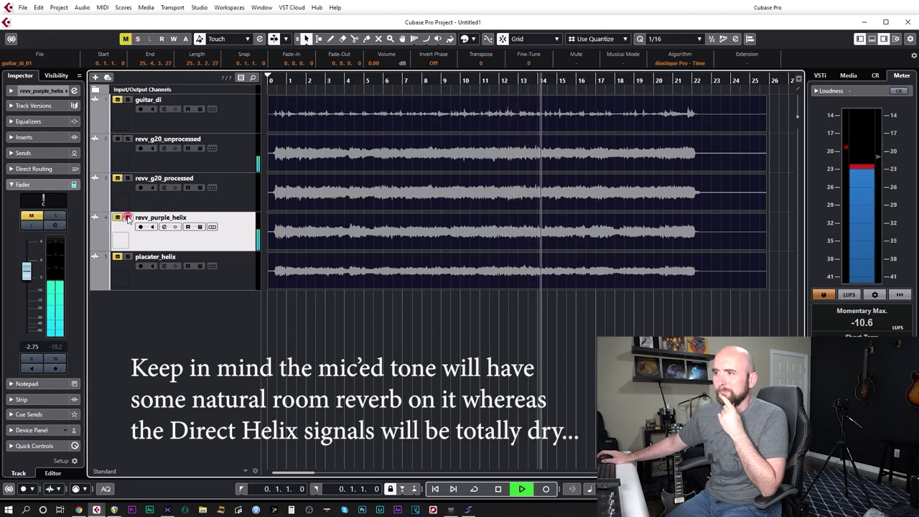
left_click(128, 217)
left_click(406, 159)
key("space")
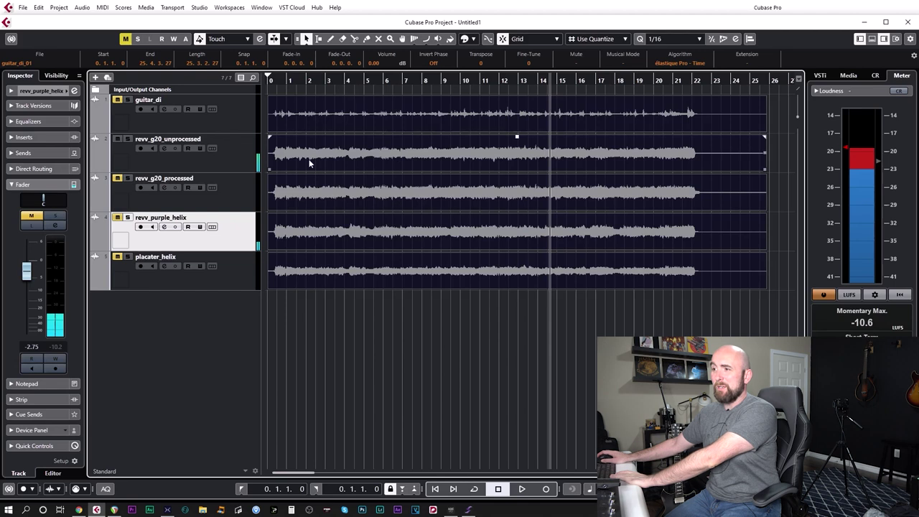
- Play from about bar 8 and compare revv_g20_unprocessed with soloed revv_purple_helix once more
left_click(424, 85)
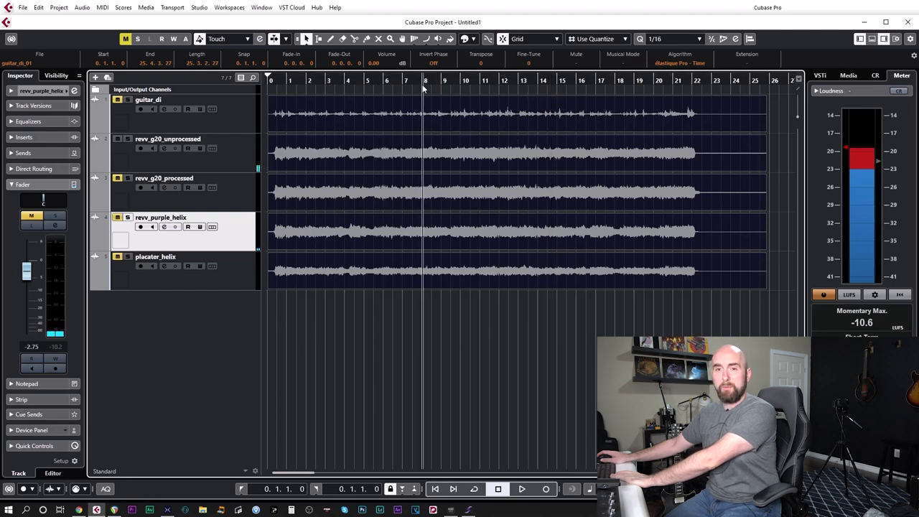
key("space")
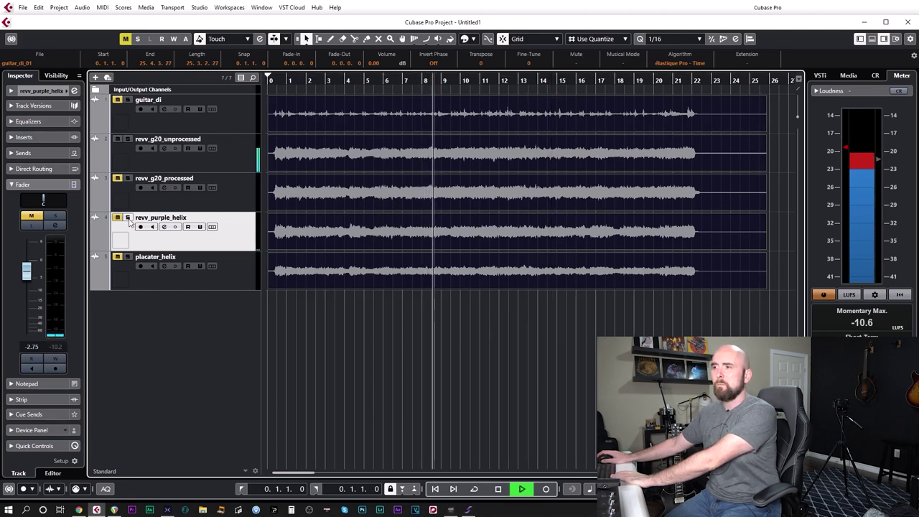
left_click(128, 218)
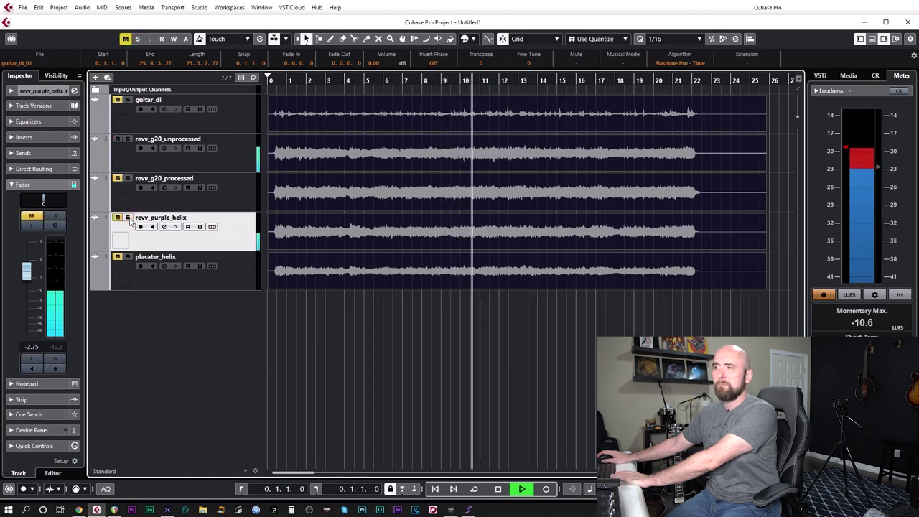
key("space")
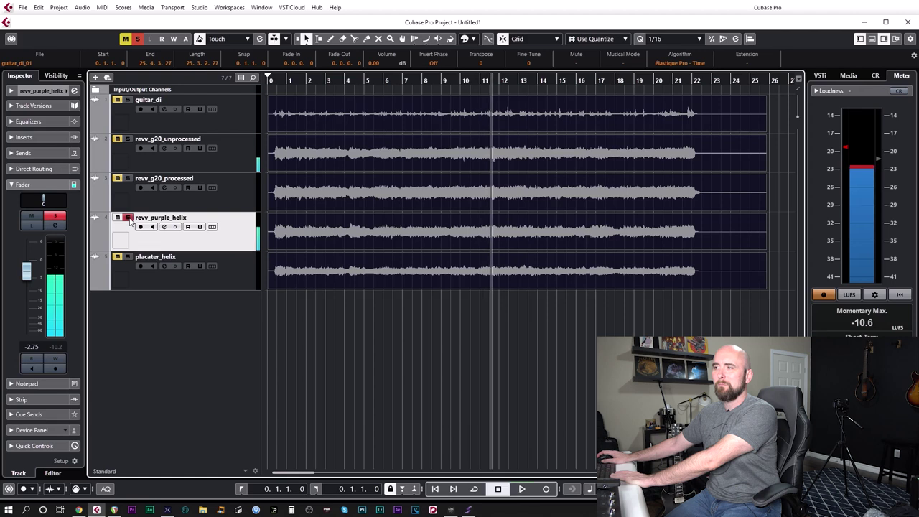
- Unsolo revv_purple_helix, mute revv_g20_unprocessed, and play unmuted placater_helix from the project start
left_click(287, 83)
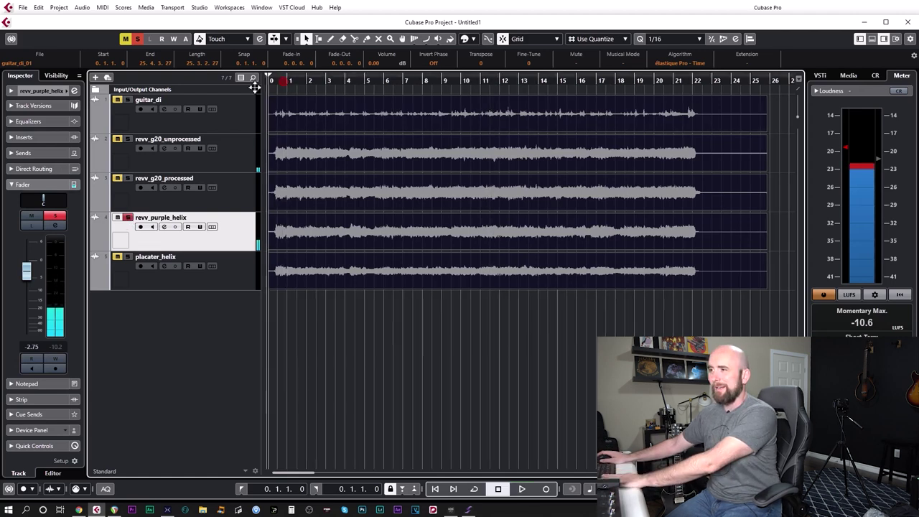
key("shift+f")
left_click(127, 217)
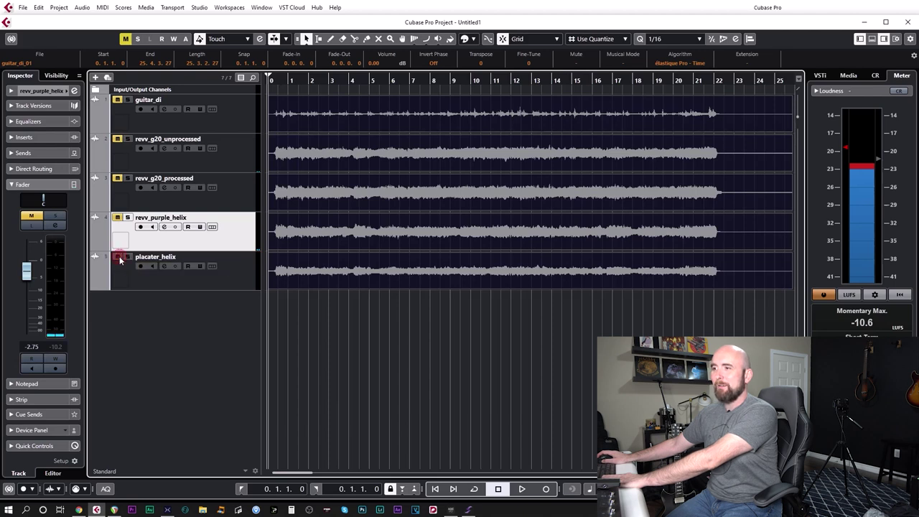
key("space")
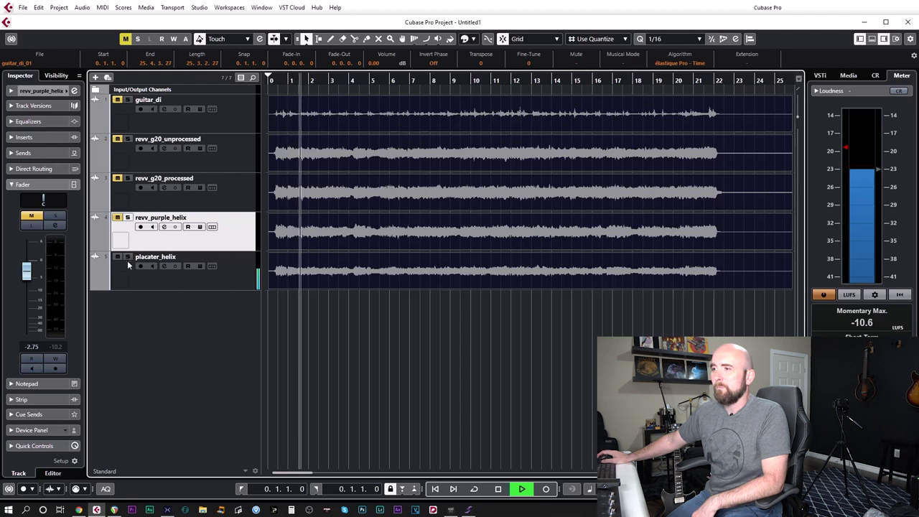
- Compare placater_helix with revv_g20_unprocessed, revv_g20_processed and guitar_di by briefly soloing each during playback, and stop playback
left_click(128, 138)
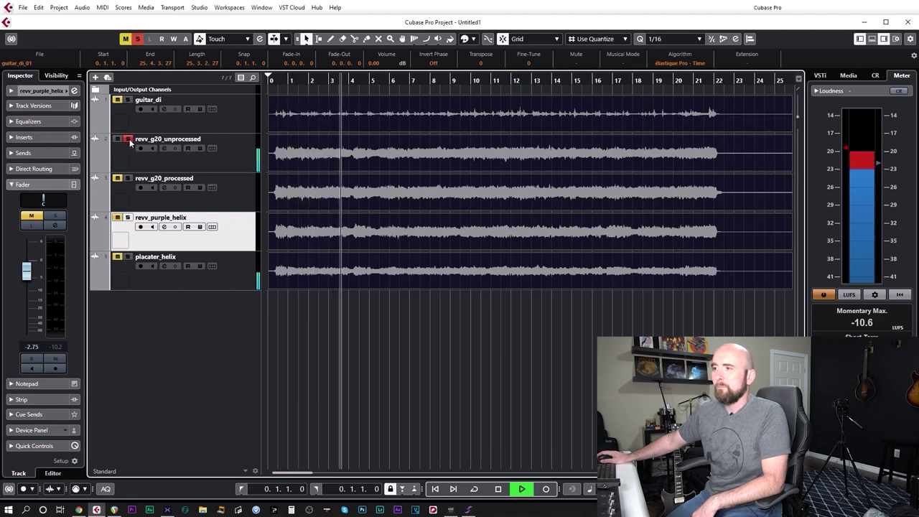
left_click(127, 139)
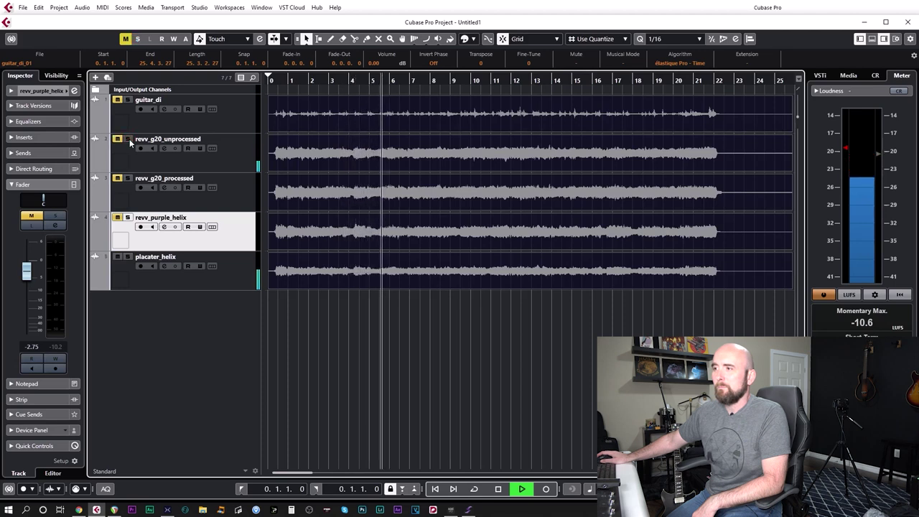
left_click(128, 139)
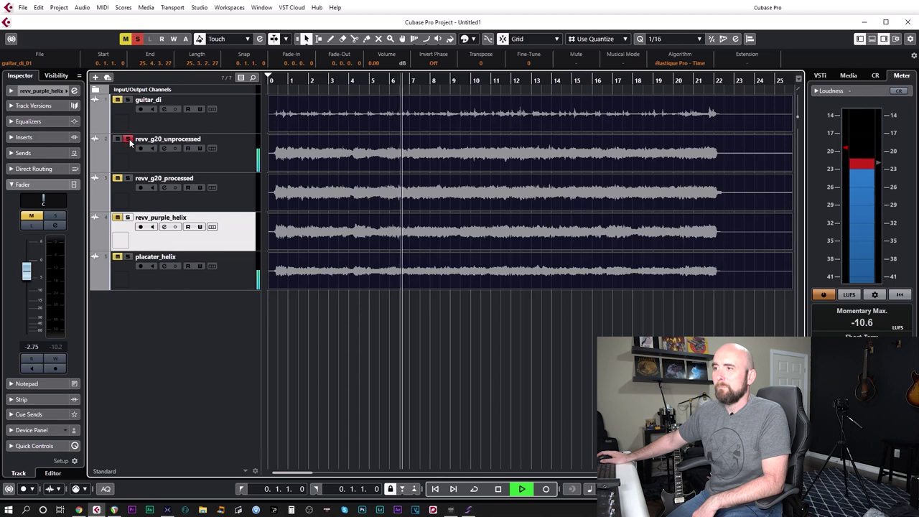
left_click(128, 139)
left_click(128, 178)
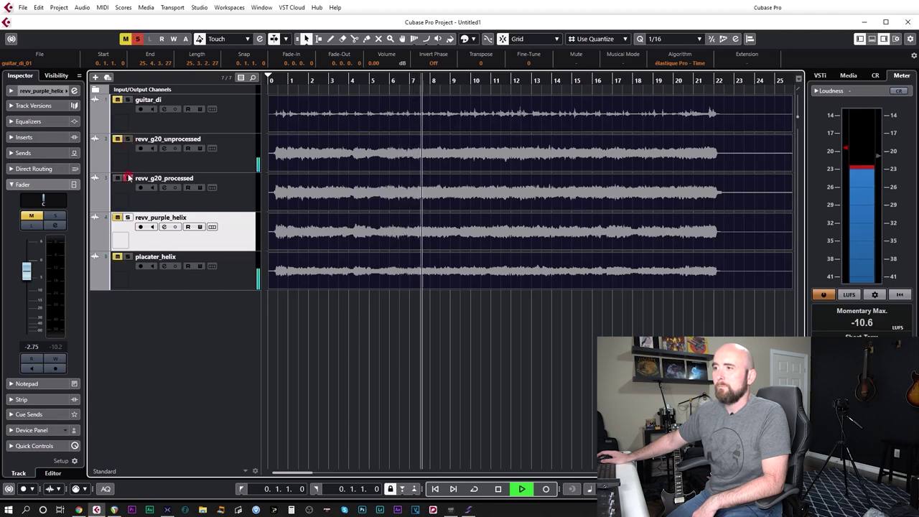
left_click(127, 178)
left_click(127, 100)
left_click(127, 100)
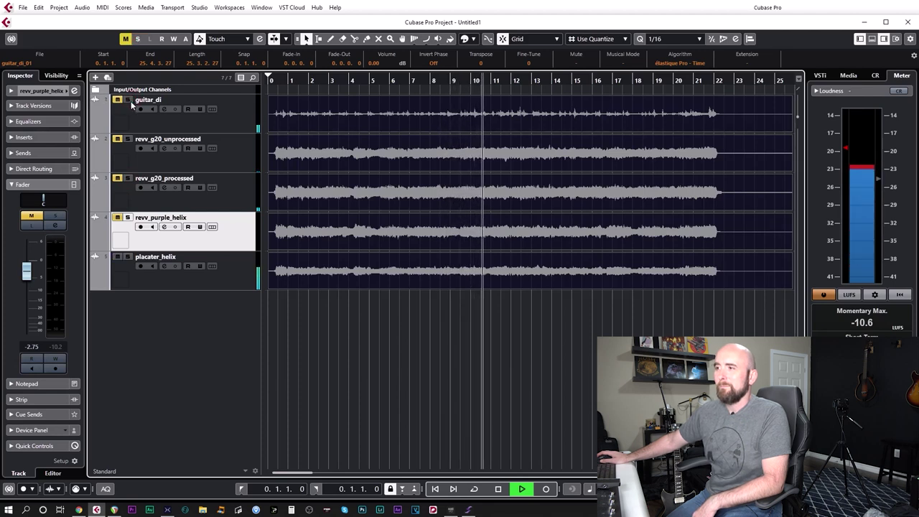
key("space")
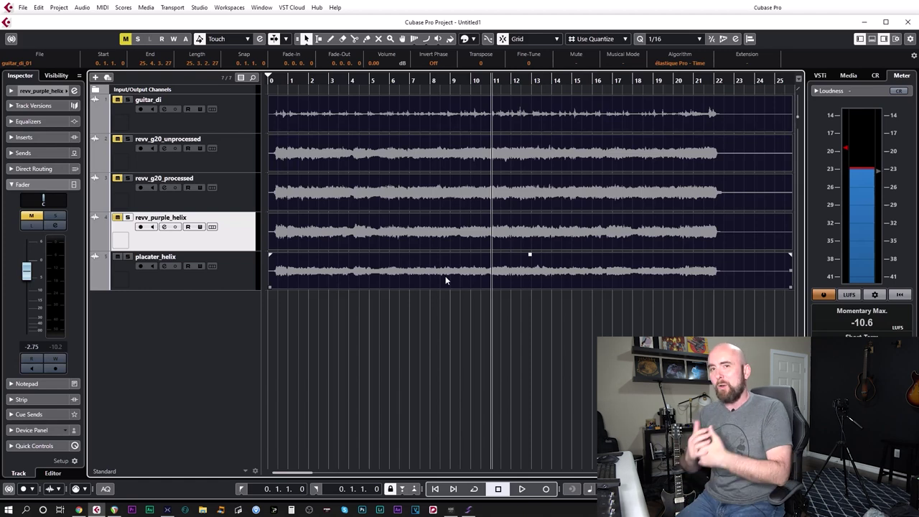
- Pan revv_g20_unprocessed hard left, revv_g20_processed hard right and revv_purple_helix to R55
left_click(234, 166)
mouse_move(41, 202)
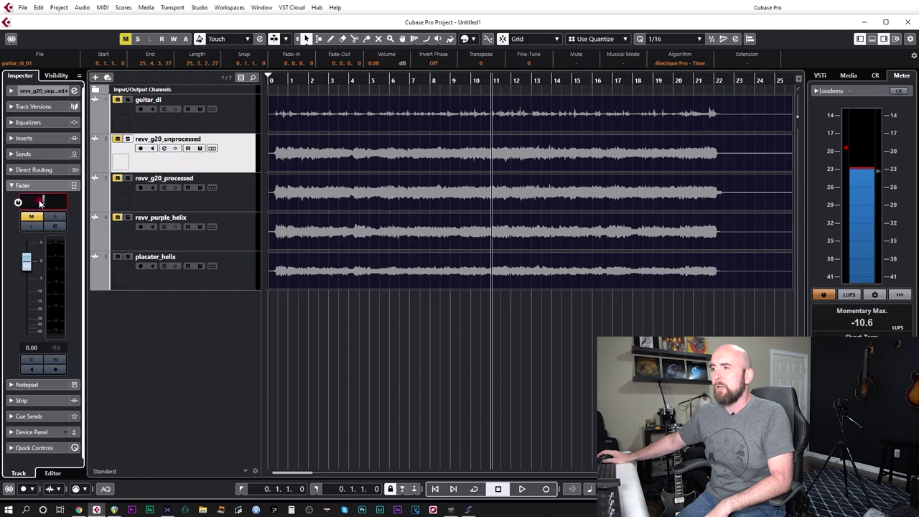
left_click(219, 201)
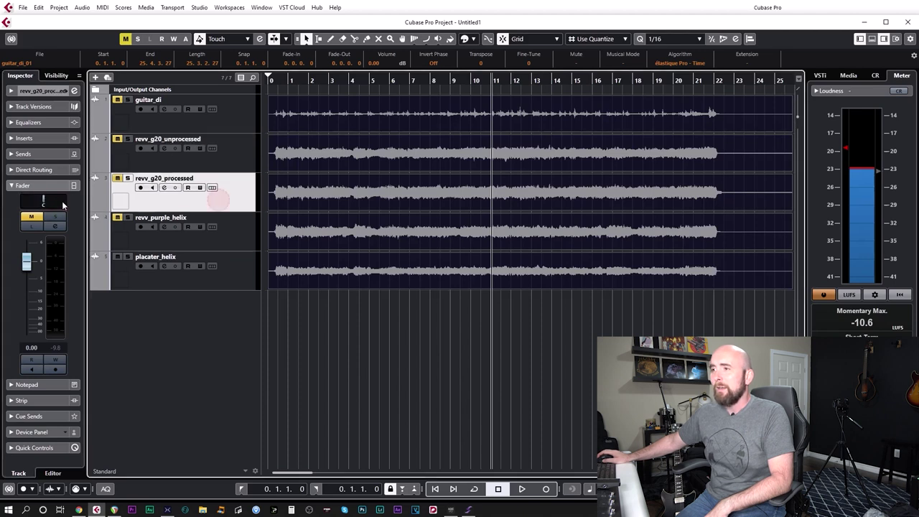
left_click(220, 227)
left_click_drag(45, 203, 42, 203)
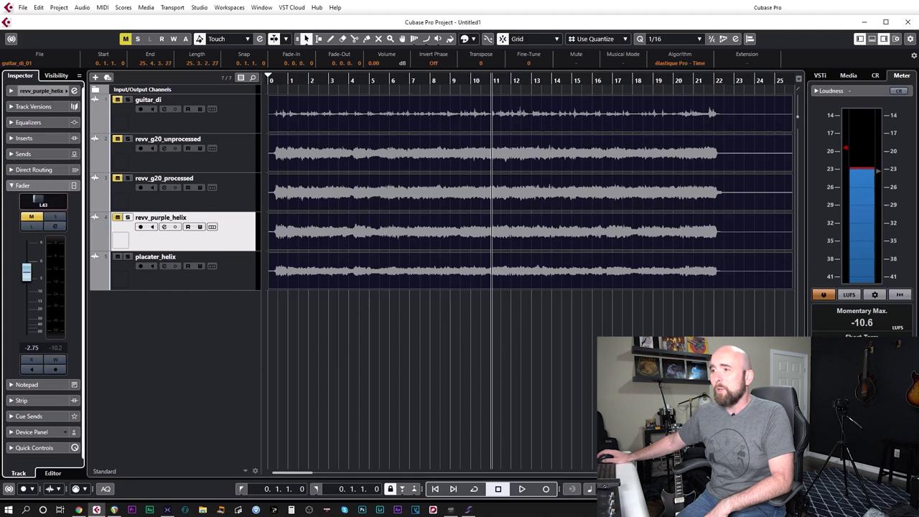
left_click(211, 267)
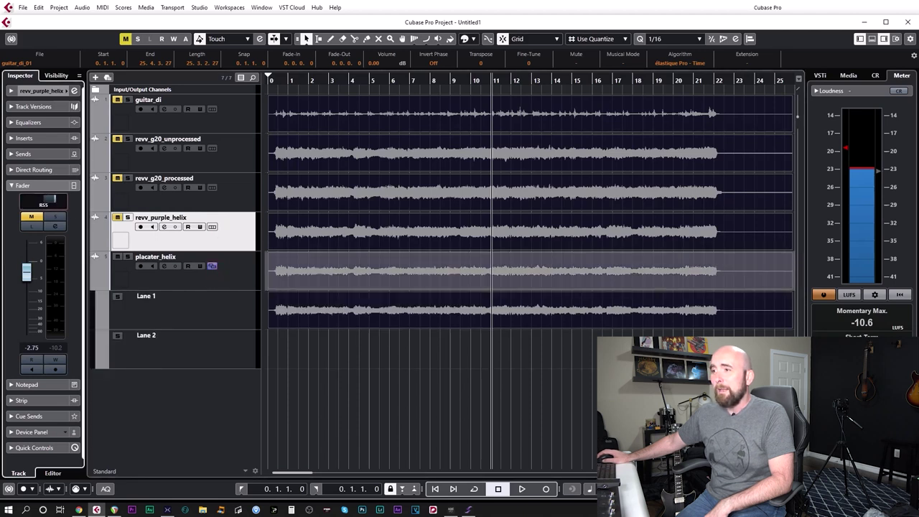
left_click(95, 284)
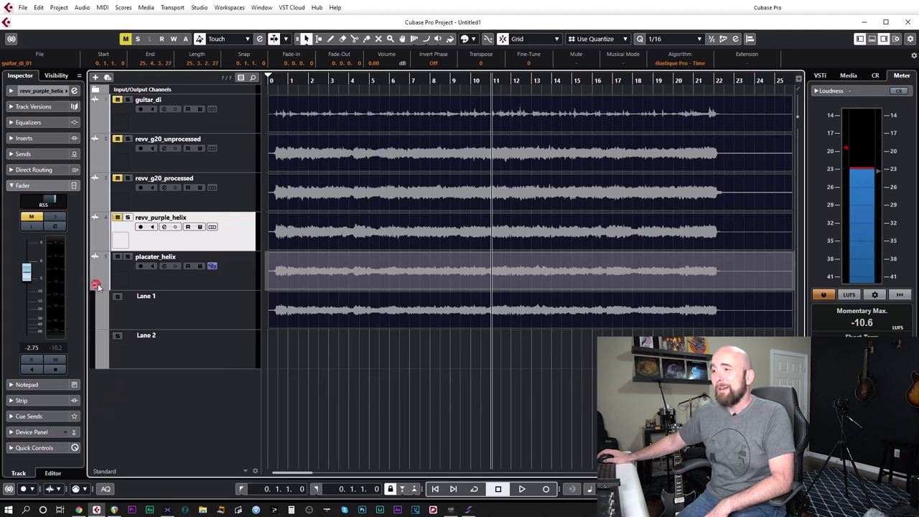
left_click(213, 268)
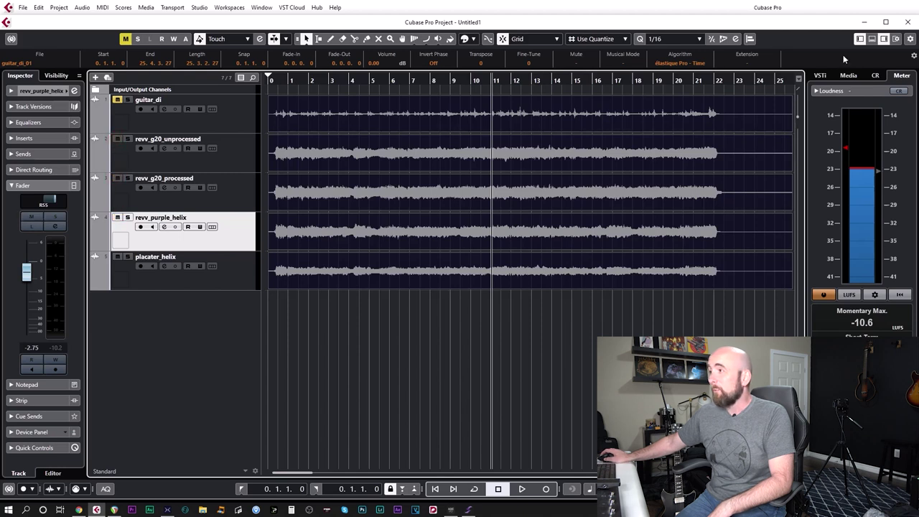
- Show the mixer and set the faders to guitar_di 1.17, revv_g20_unprocessed -4.99, revv_g20_processed -6.12, revv_purple_helix -5.17 and placater_helix -3.96
left_click(871, 40)
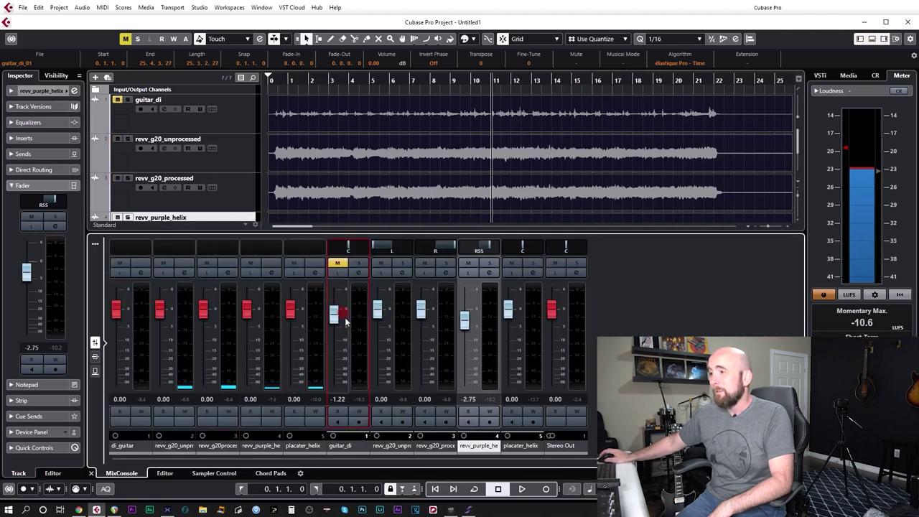
left_click_drag(345, 322, 345, 311)
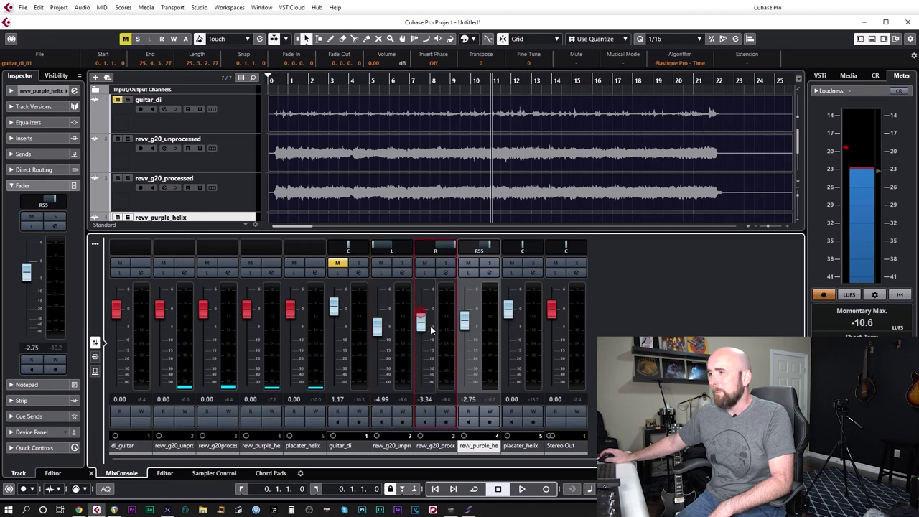
left_click_drag(465, 323, 465, 331)
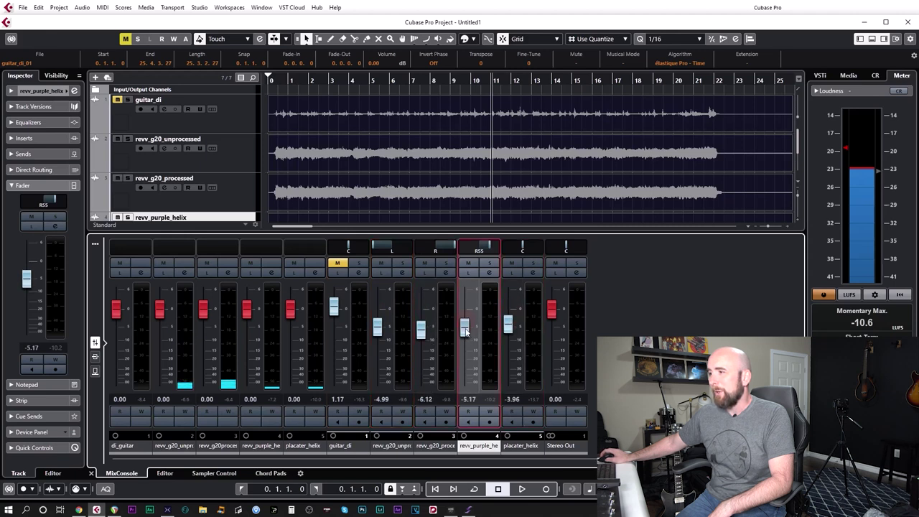
- Play the panned blend of the four unmuted amp tracks from the project start
left_click_drag(276, 78, 276, 81)
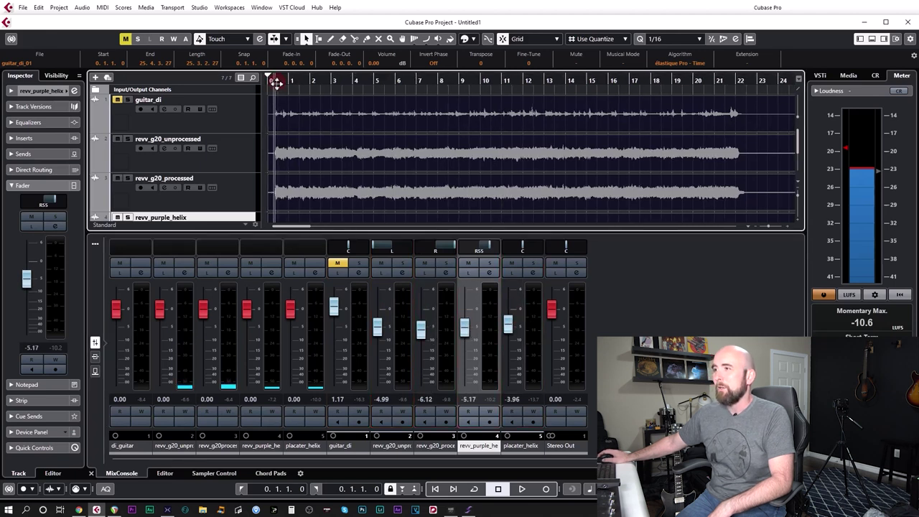
key("space")
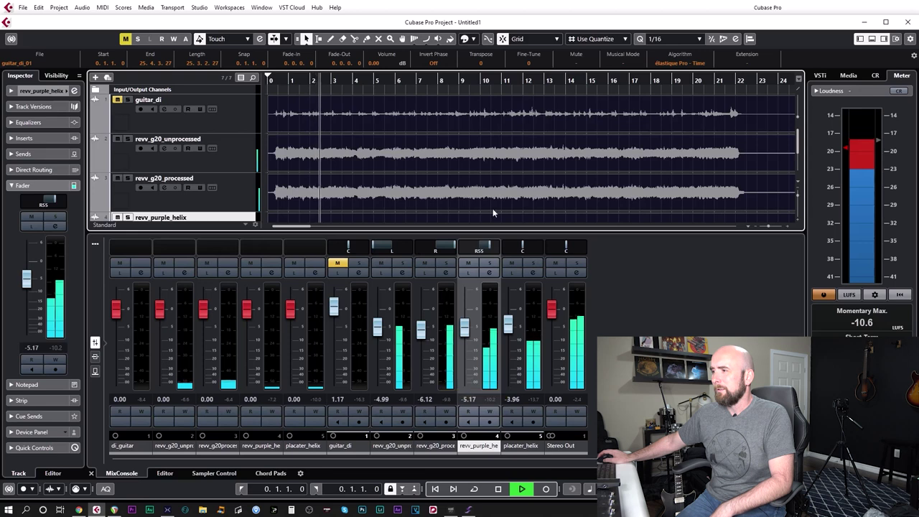
scroll(631, 190, "down", 2)
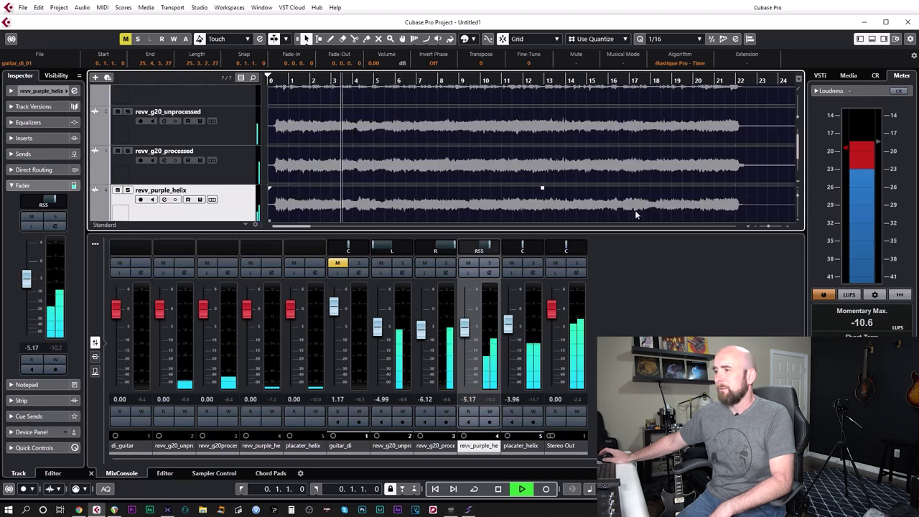
scroll(638, 207, "down", 2)
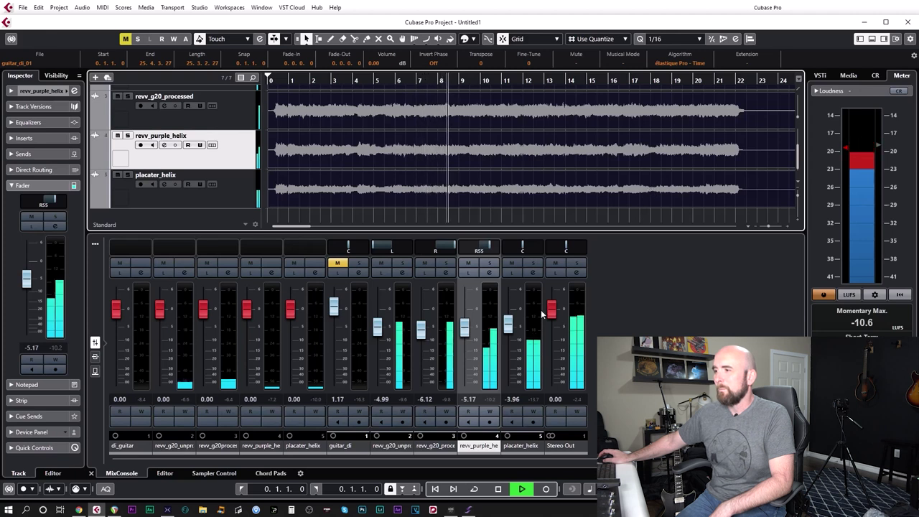
- Lower revv_g20_processed to -6.28, revv_purple_helix to -6.77 and placater_helix to -7.26, pan placater_helix to L60, and stop playback
left_click_drag(507, 328, 421, 341)
left_click_drag(521, 248, 509, 248)
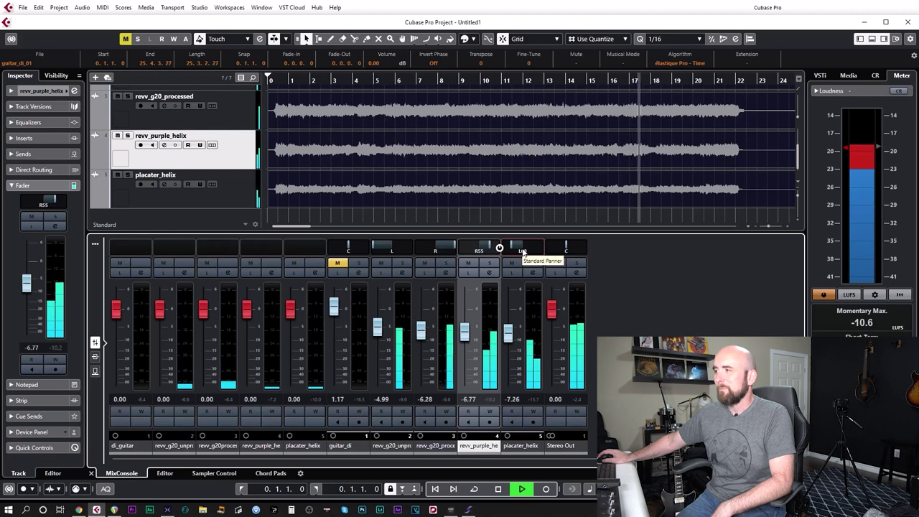
key("space")
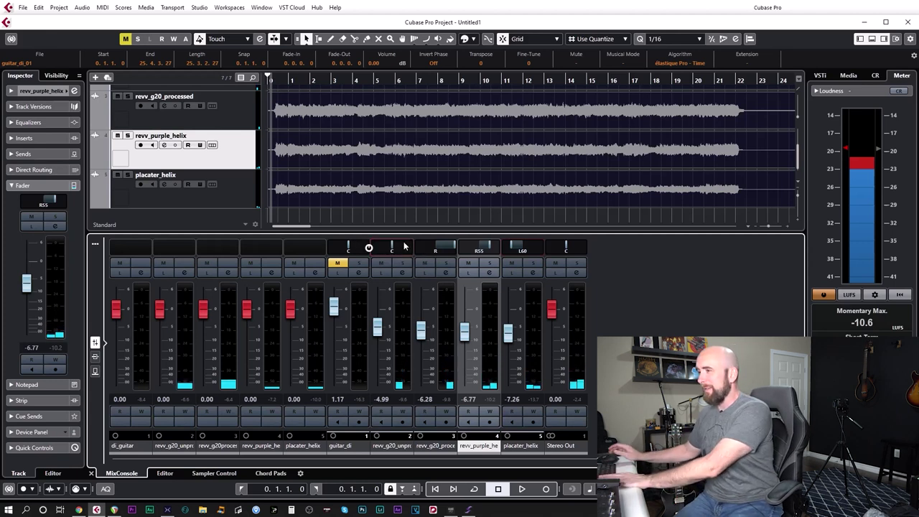
- Centre the panning of all four amp tracks and mute every guitar track except revv_g20_unprocessed
left_click(455, 247, "ctrl")
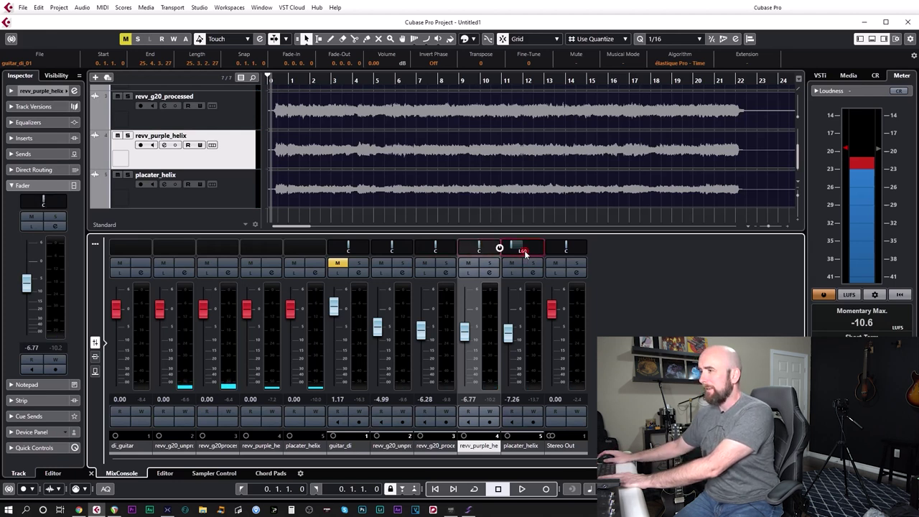
left_click(499, 246, "ctrl")
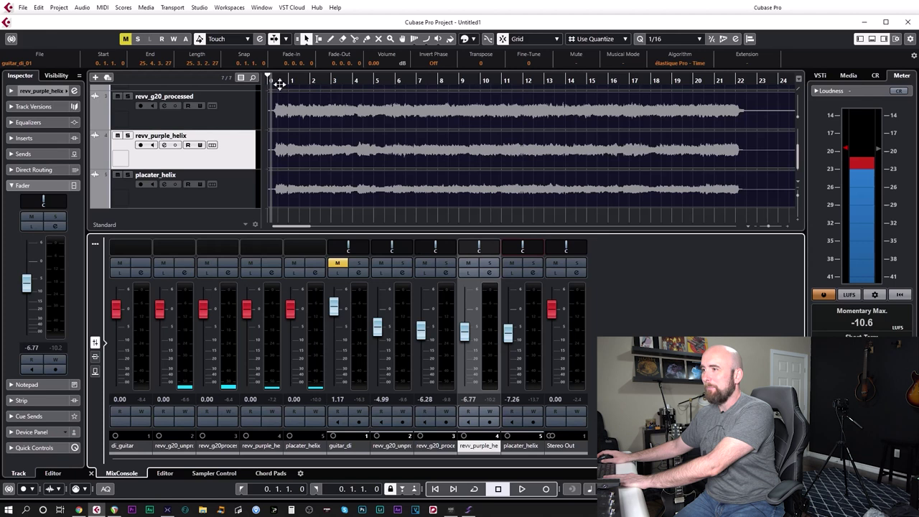
left_click(380, 263)
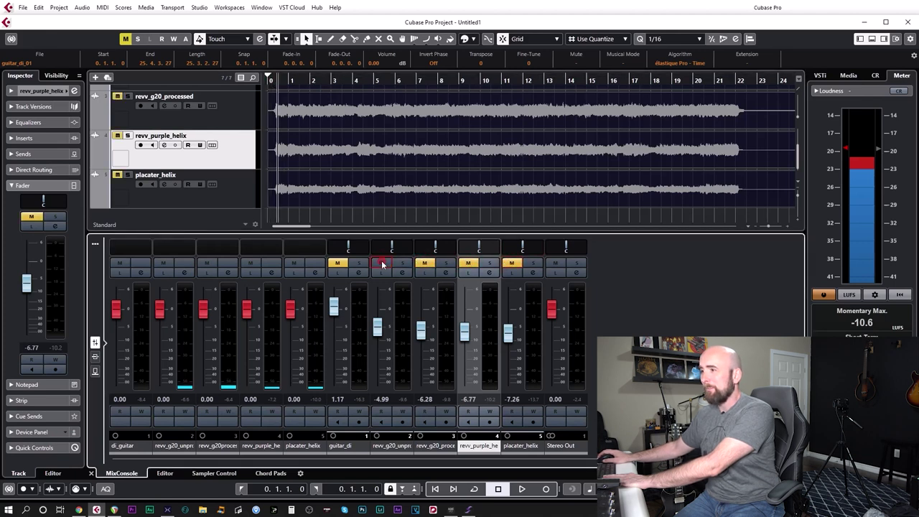
- Play revv_g20_unprocessed from the start and compare its level with revv_g20_processed and revv_purple_helix by briefly soloing each
scroll(477, 215, "up", 1)
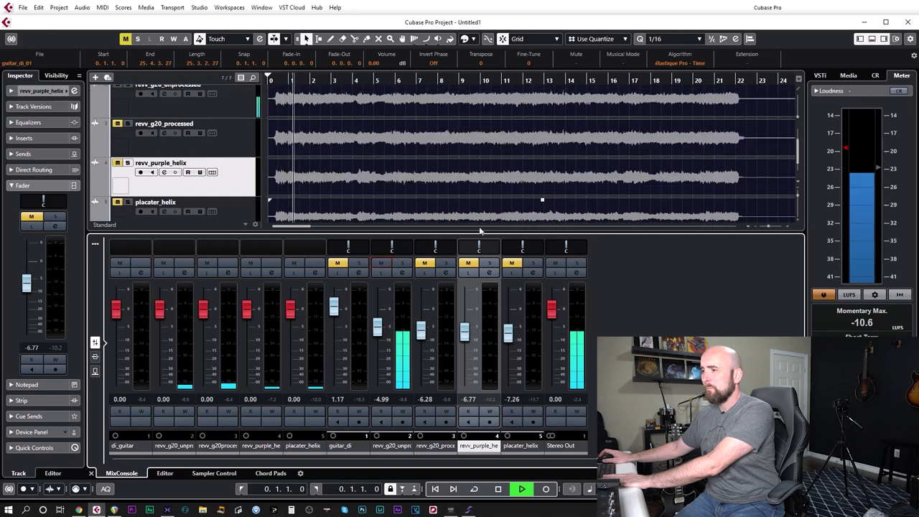
left_click(446, 263)
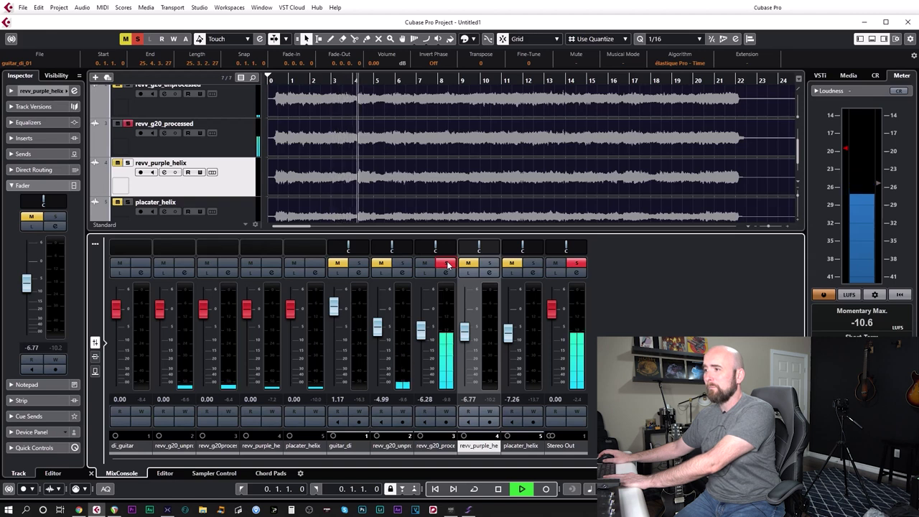
left_click(446, 263)
left_click(487, 263)
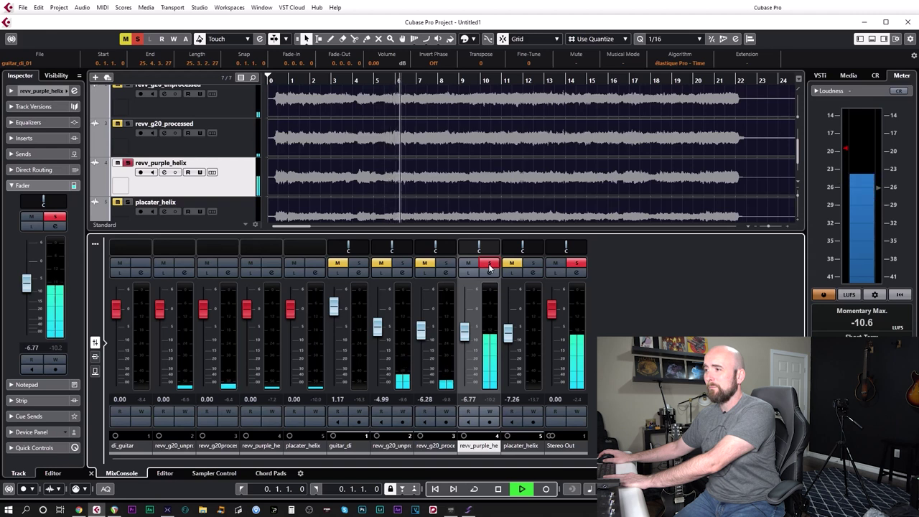
left_click(487, 263)
- Solo placater_helix during playback, raise its fader to -4.88 to match the other levels, then unsolo it and stop playback
left_click(532, 264)
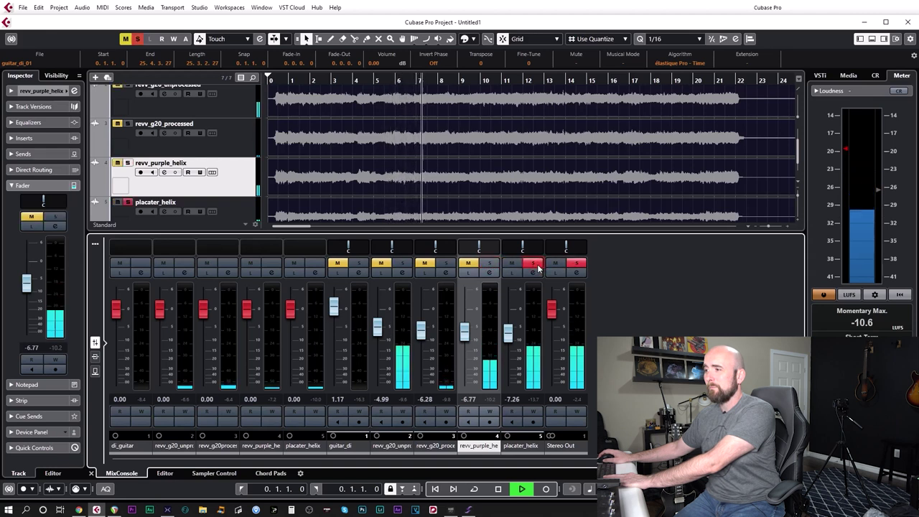
left_click_drag(512, 349, 512, 343)
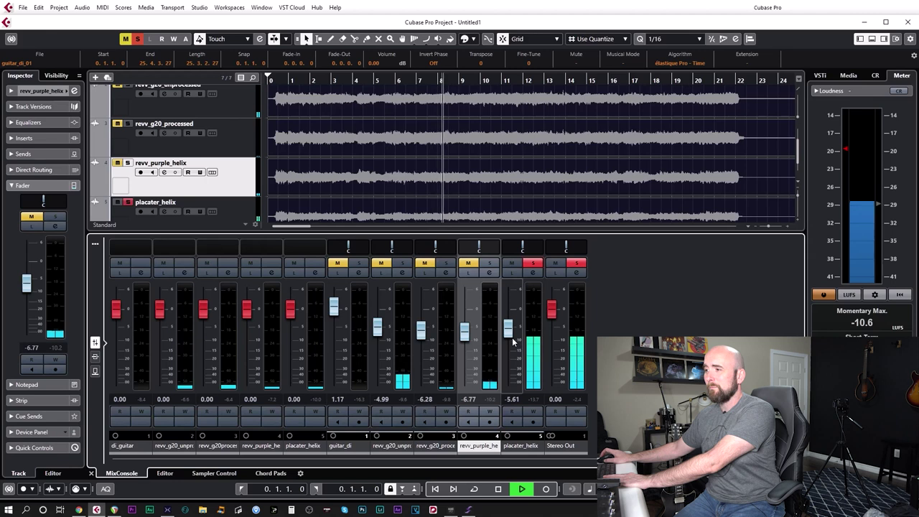
left_click(531, 264)
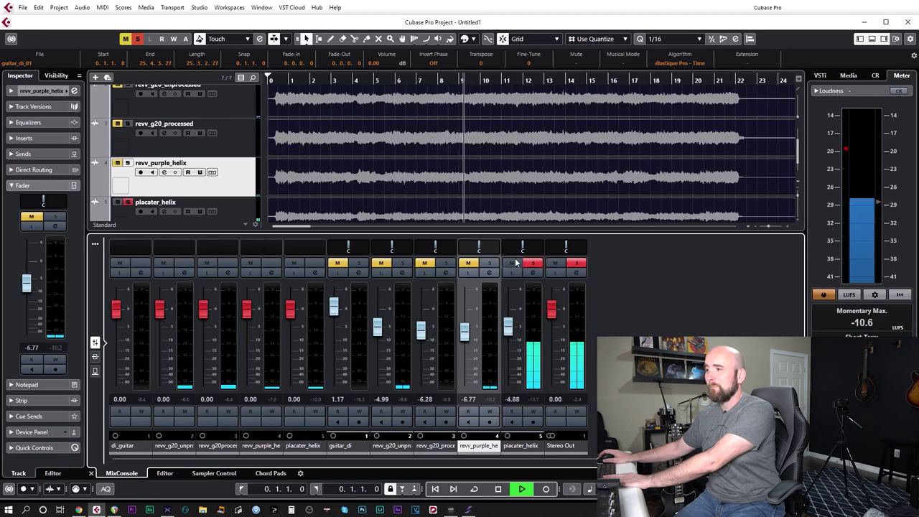
left_click(512, 263)
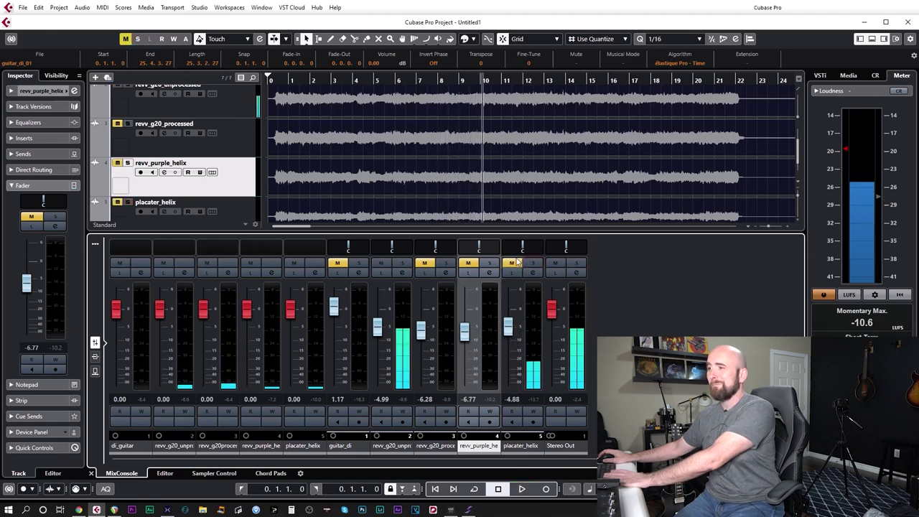